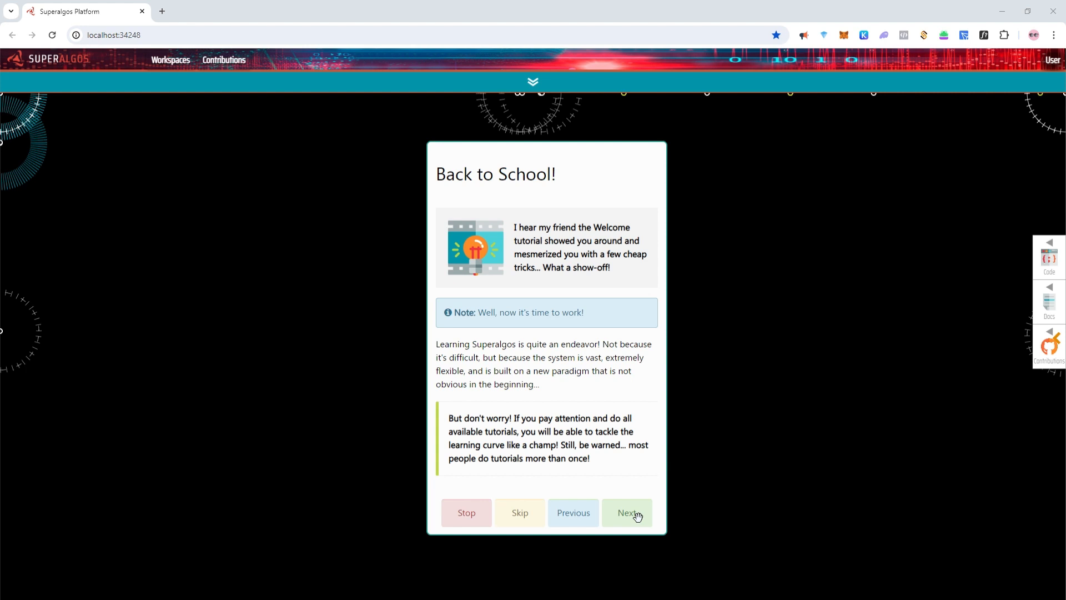
- Start the node menu lesson, pin the Session Base Asset node and move it away, and try moving the unpinned Session Quoted Asset node
{"action": "left_click", "coordinate": [631, 518]}
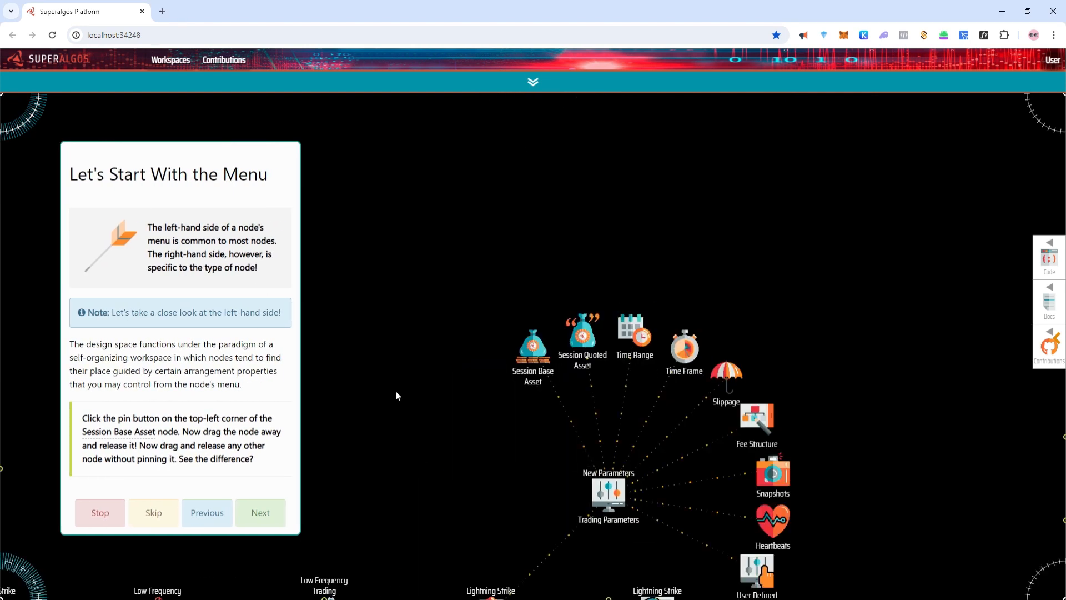
{"action": "mouse_move", "coordinate": [541, 361]}
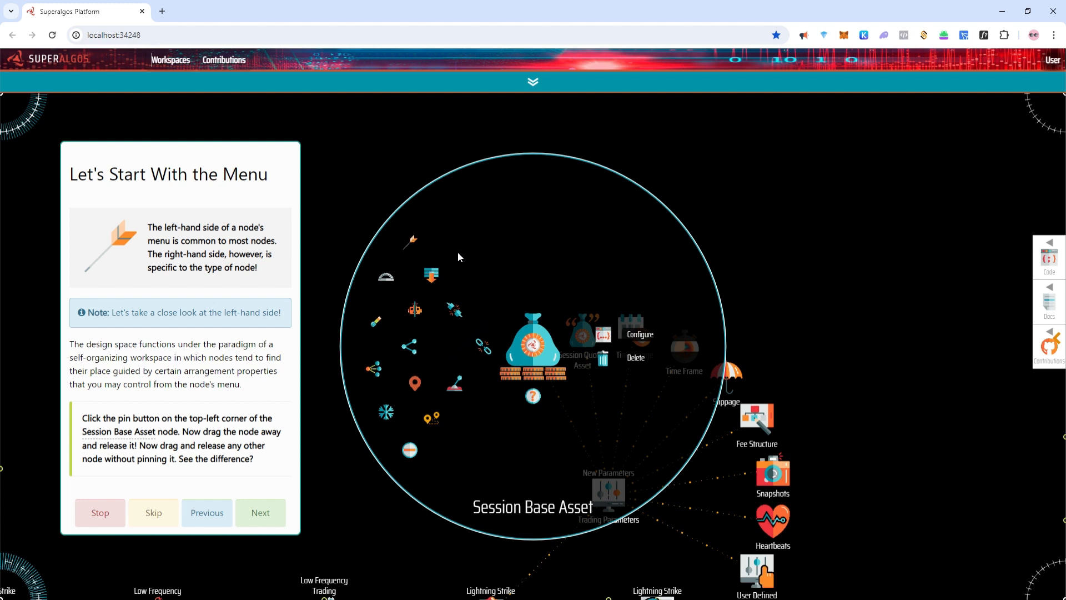
{"action": "left_click", "coordinate": [409, 243]}
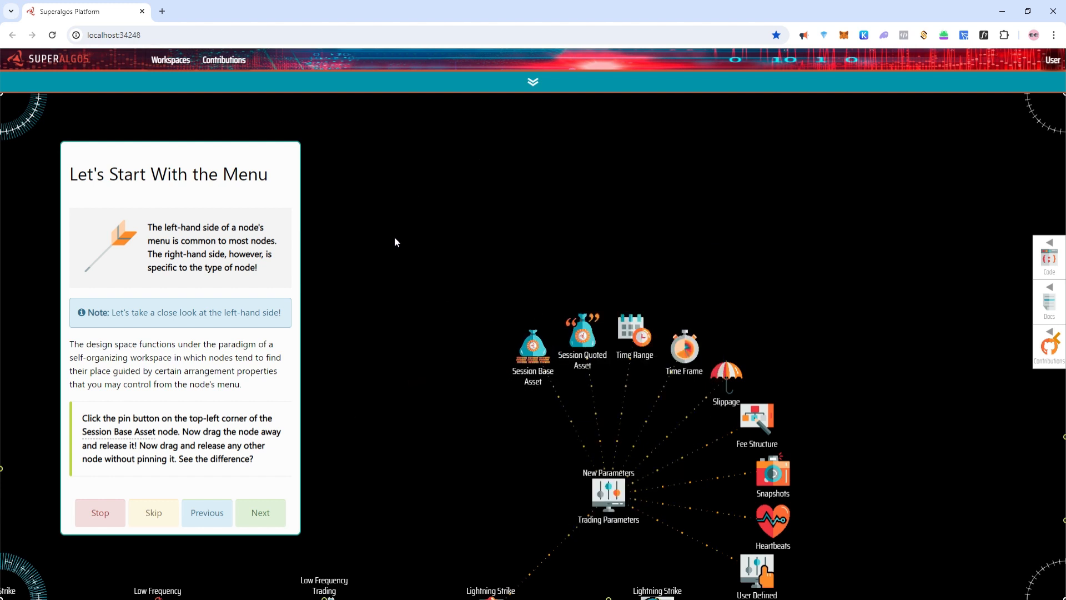
{"action": "left_click_drag", "start_coordinate": [533, 345], "coordinate": [705, 195]}
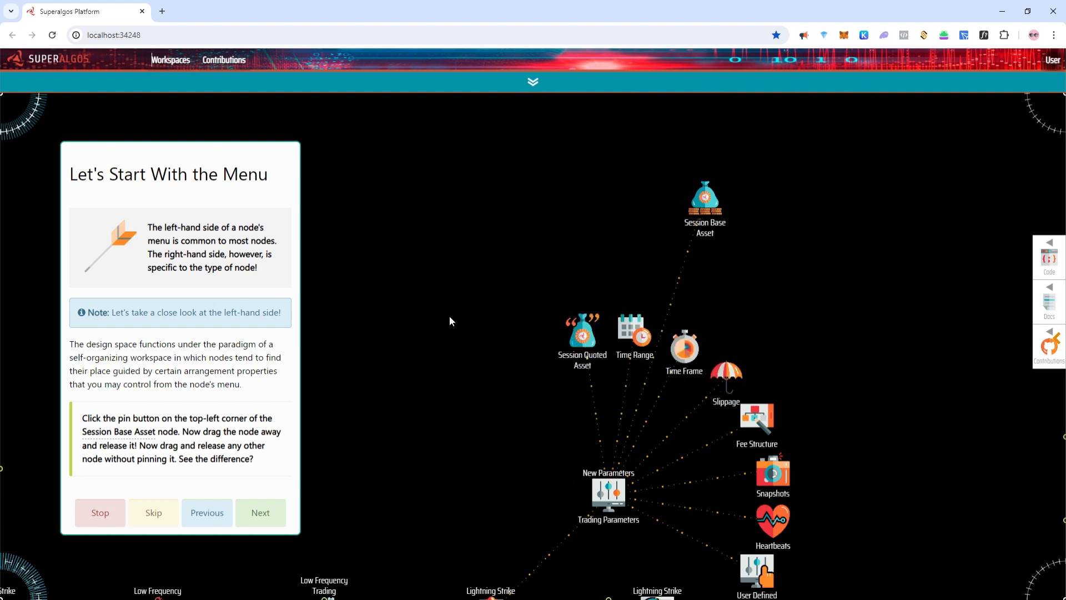
{"action": "left_click_drag", "start_coordinate": [581, 333], "coordinate": [431, 240]}
- Advance to the pinned nodes lesson, then pin the Trading Parameters node and move it away from the Backtesting Session
{"action": "left_click", "coordinate": [269, 518]}
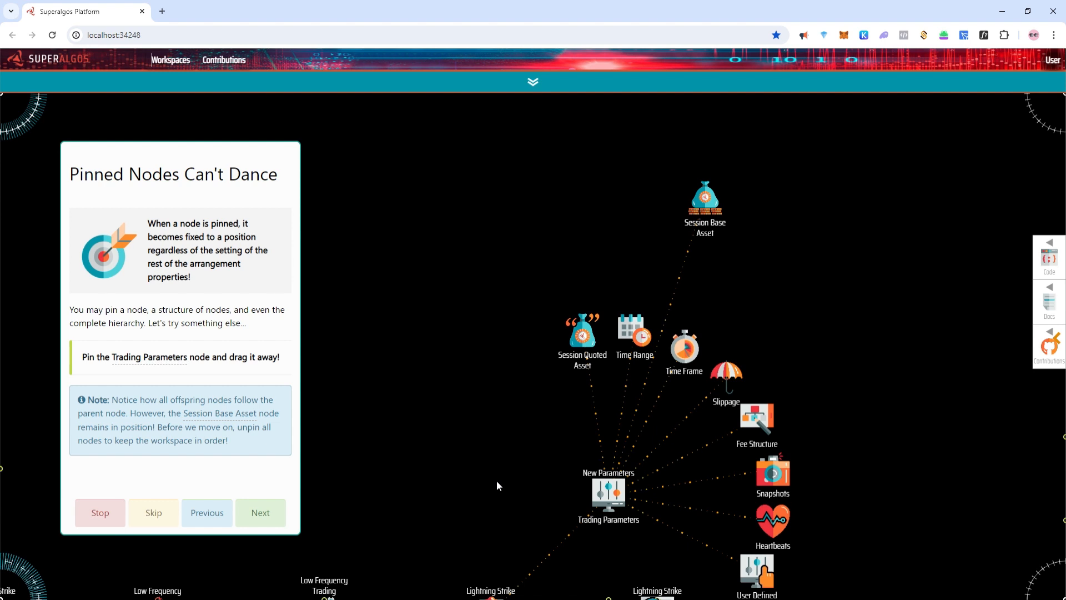
{"action": "mouse_move", "coordinate": [608, 493]}
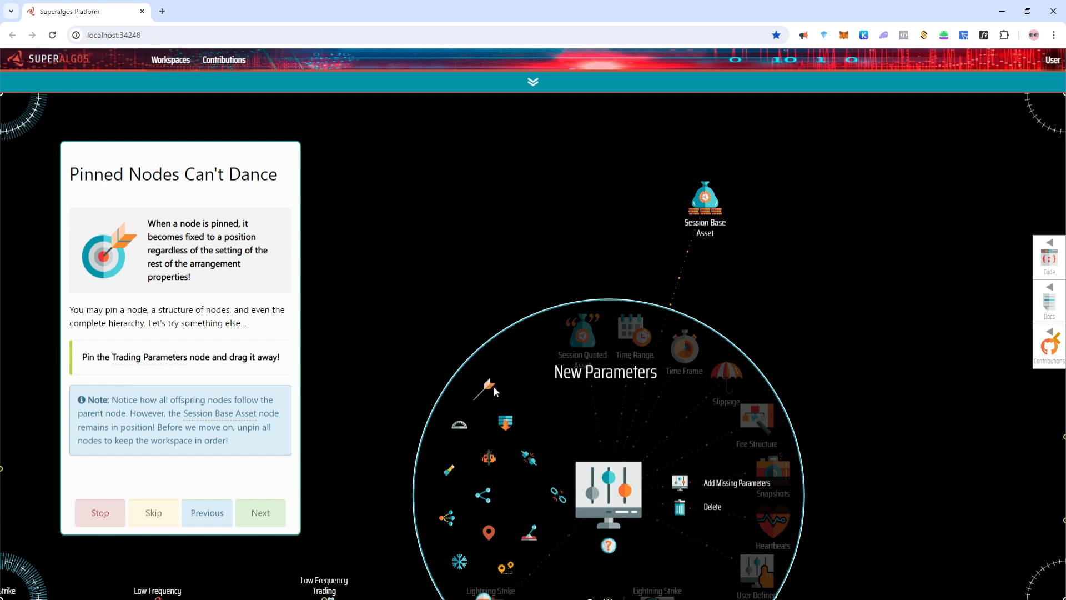
{"action": "left_click", "coordinate": [480, 392]}
{"action": "left_click_drag", "start_coordinate": [598, 377], "coordinate": [874, 219]}
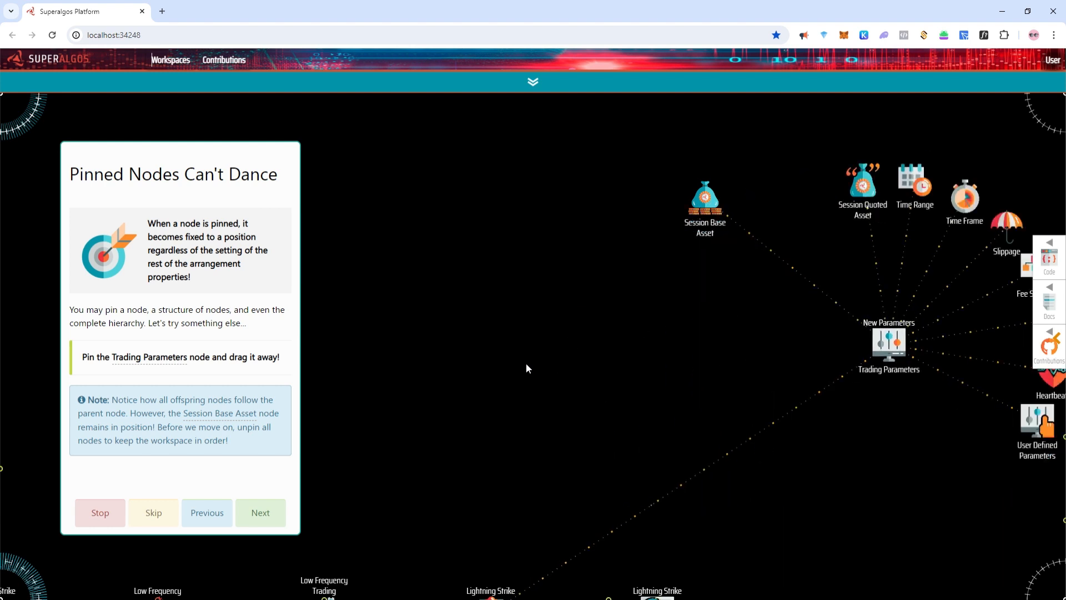
- Unpin the Trading Parameters and Session Base Asset nodes to restore the workspace arrangement
{"action": "mouse_move", "coordinate": [886, 351]}
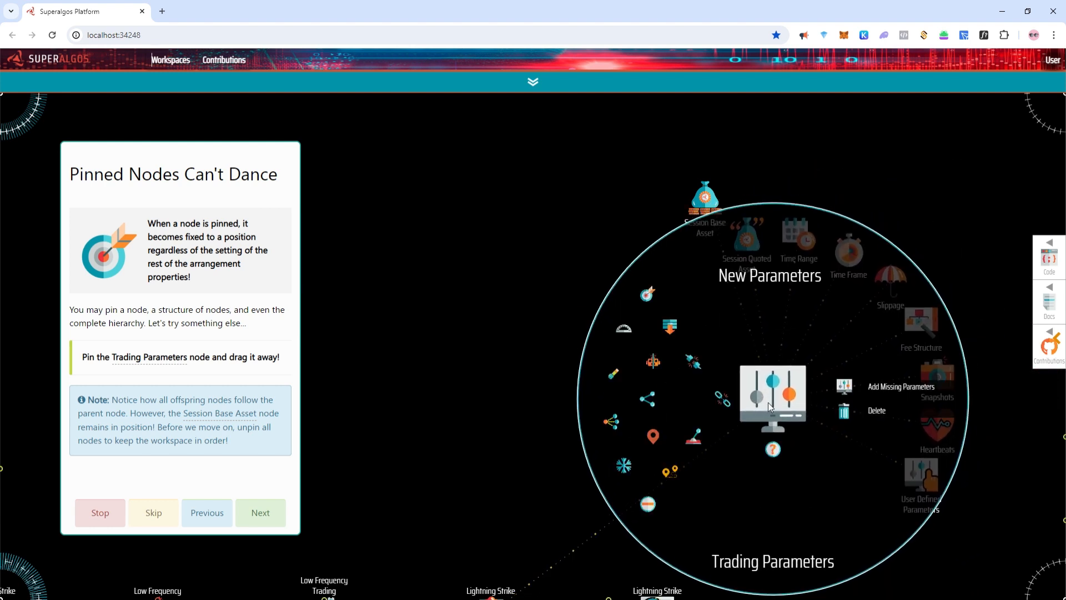
{"action": "mouse_move", "coordinate": [770, 392]}
{"action": "left_click", "coordinate": [648, 294]}
{"action": "mouse_move", "coordinate": [656, 200]}
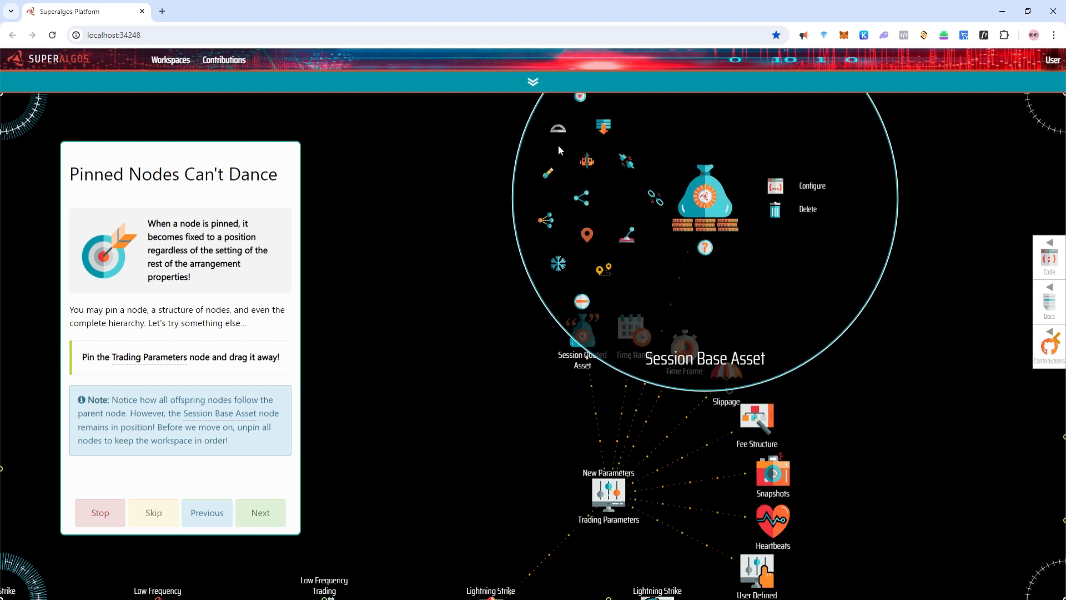
- Advance to the Merry Go Round lesson and examine the Angle to Parent settings of Trading Parameters, Trading System Reference and Trading Engine Reference
{"action": "left_click", "coordinate": [276, 514]}
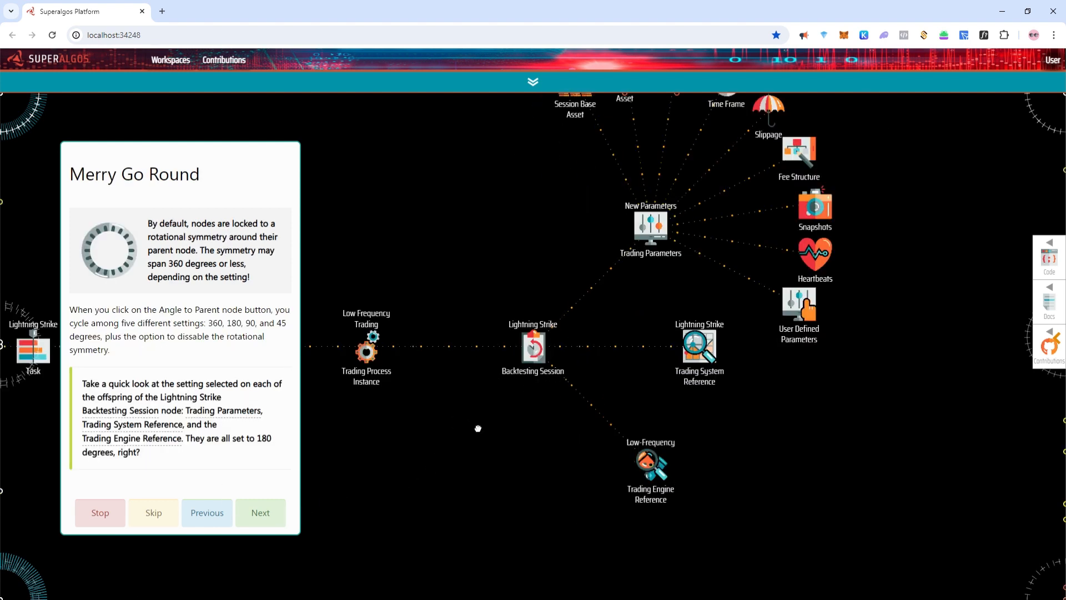
{"action": "scroll", "coordinate": [476, 411], "scroll_direction": "down", "scroll_amount": 5}
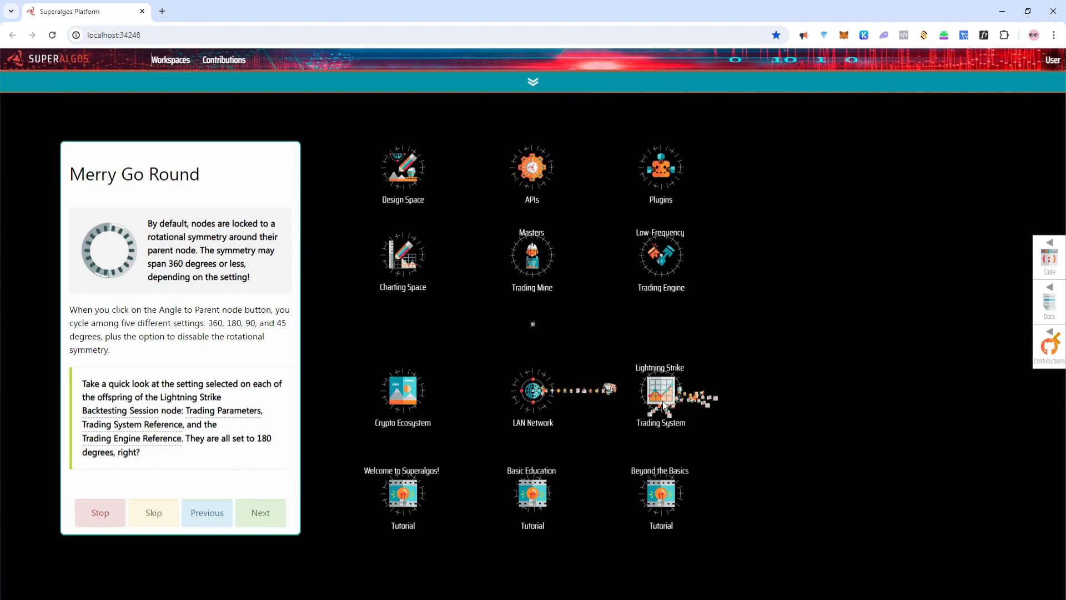
{"action": "scroll", "coordinate": [611, 386], "scroll_direction": "up", "scroll_amount": 5}
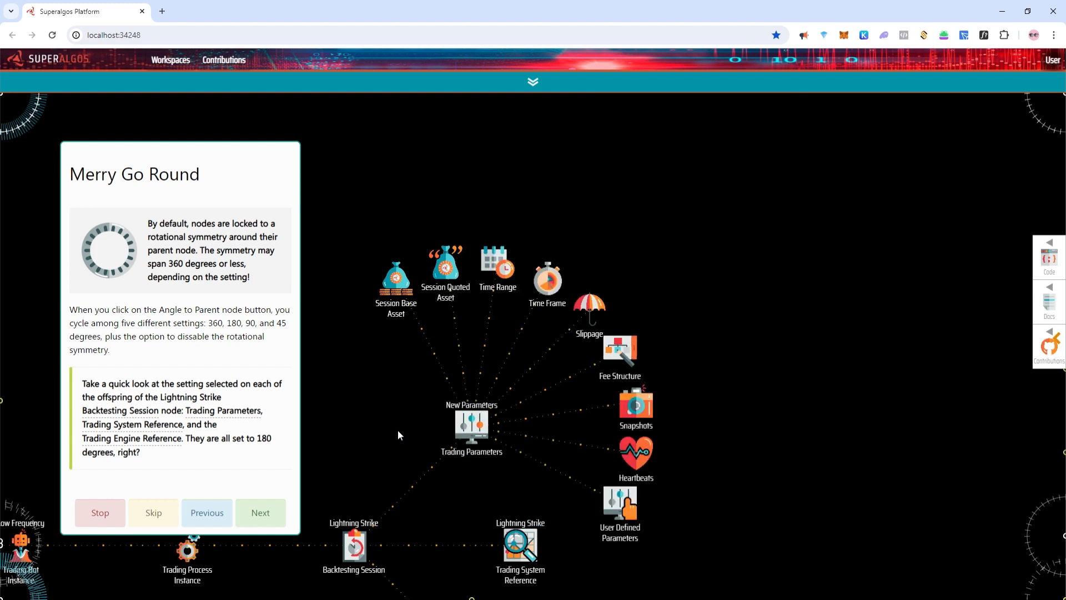
{"action": "left_click_drag", "start_coordinate": [397, 430], "coordinate": [615, 310]}
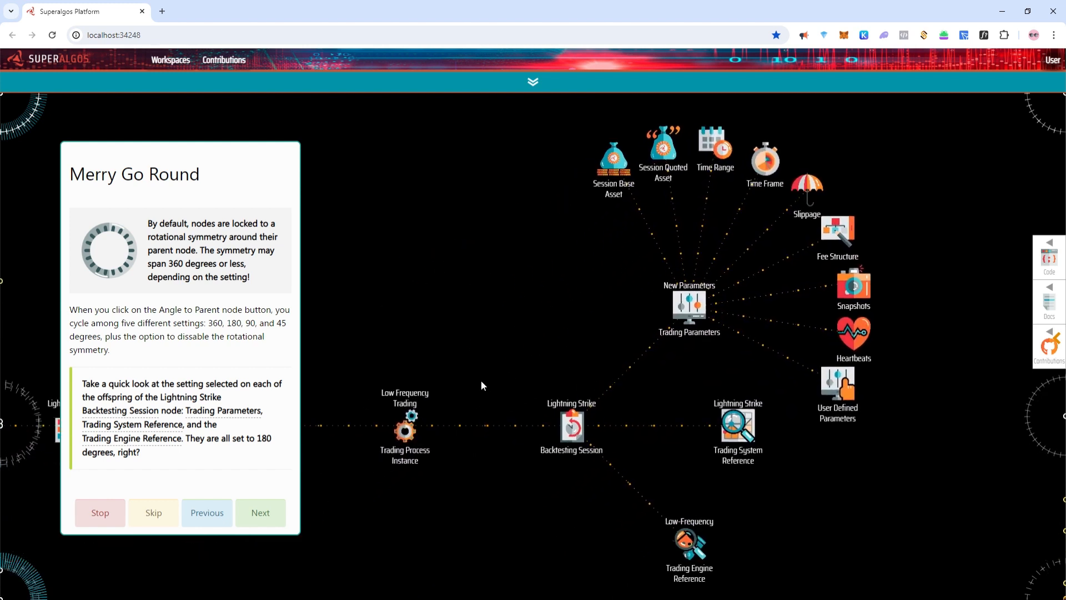
{"action": "mouse_move", "coordinate": [561, 413]}
{"action": "mouse_move", "coordinate": [685, 309]}
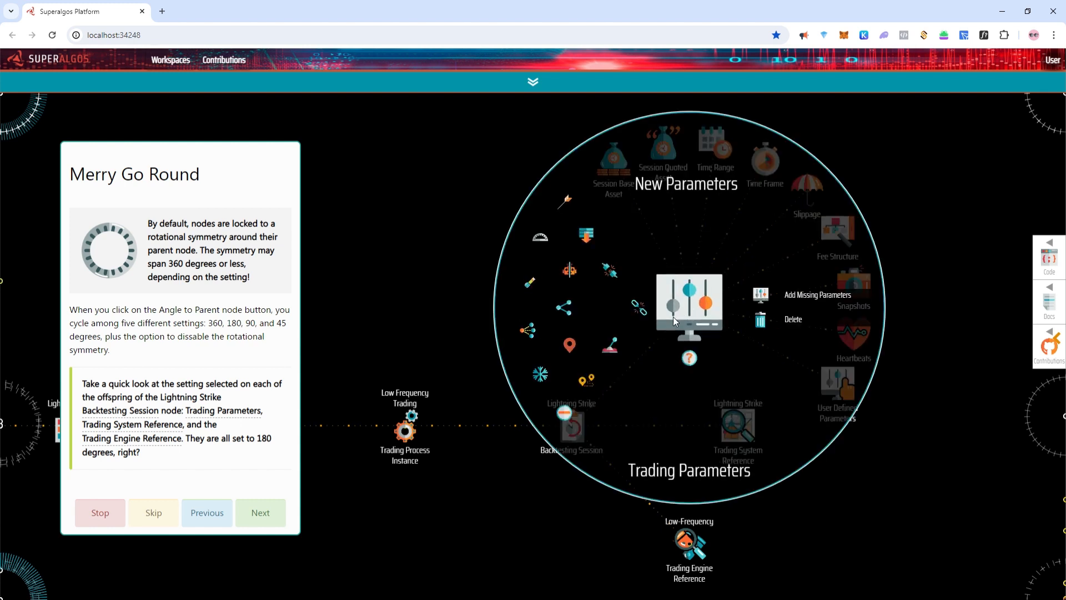
{"action": "mouse_move", "coordinate": [707, 413]}
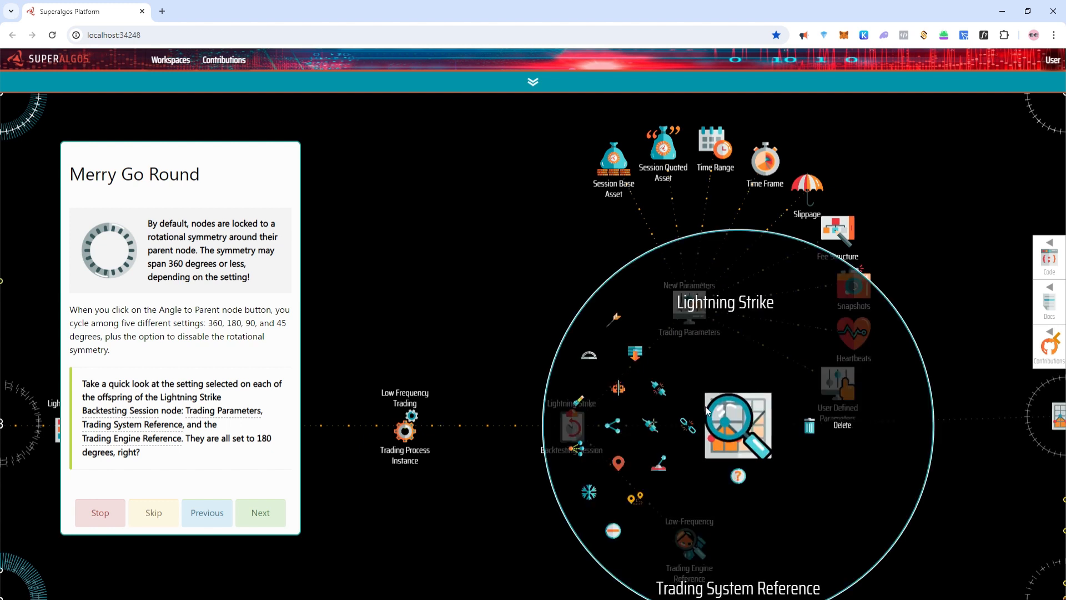
{"action": "mouse_move", "coordinate": [699, 550]}
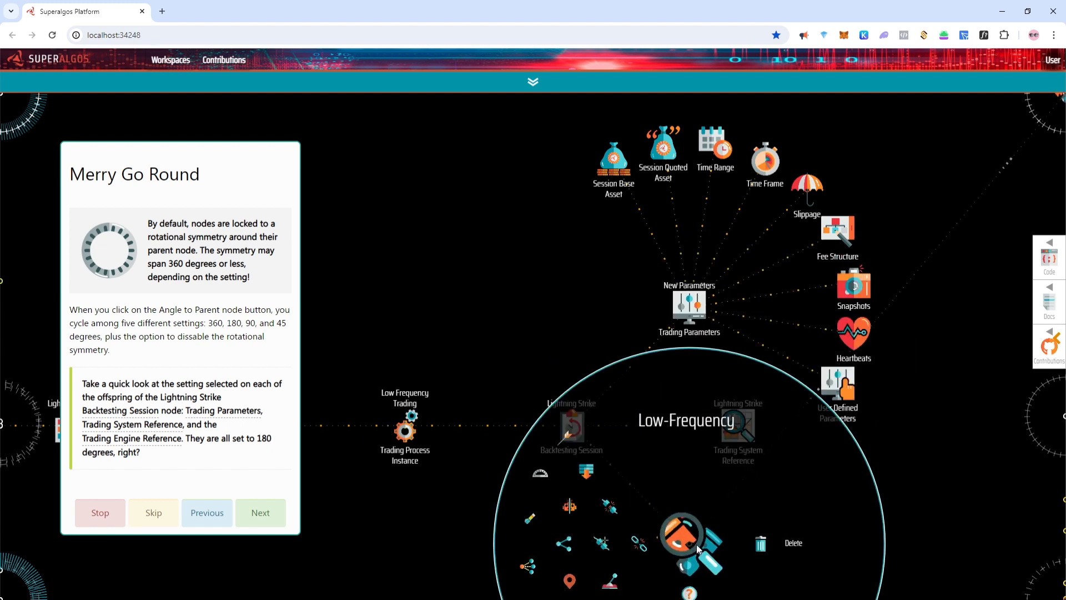
{"action": "left_click_drag", "start_coordinate": [552, 503], "coordinate": [552, 475]}
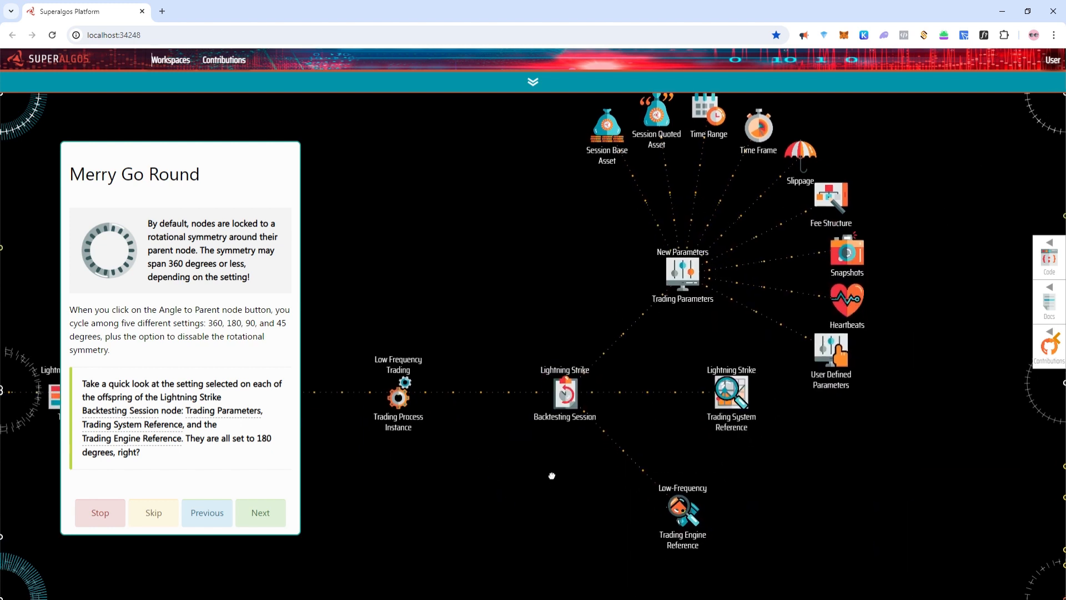
{"action": "mouse_move", "coordinate": [639, 515]}
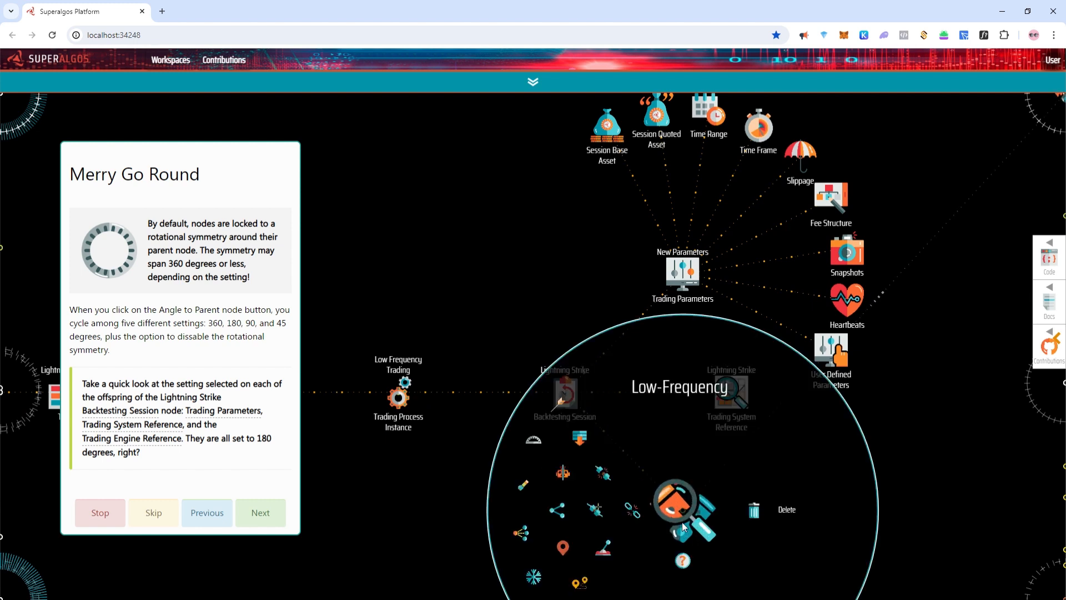
- Advance to the 180 Degrees lesson and set Angle to Parent to 90 degrees for Trading Parameters, Trading System Reference and Trading Engine Reference
{"action": "left_click", "coordinate": [256, 521]}
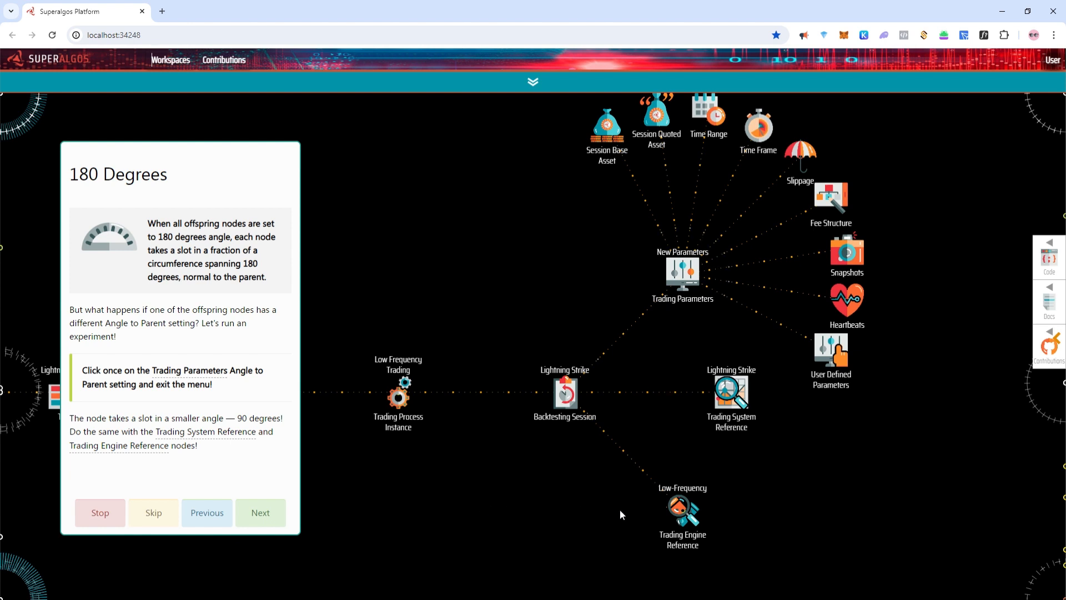
{"action": "mouse_move", "coordinate": [620, 508]}
{"action": "mouse_move", "coordinate": [672, 280]}
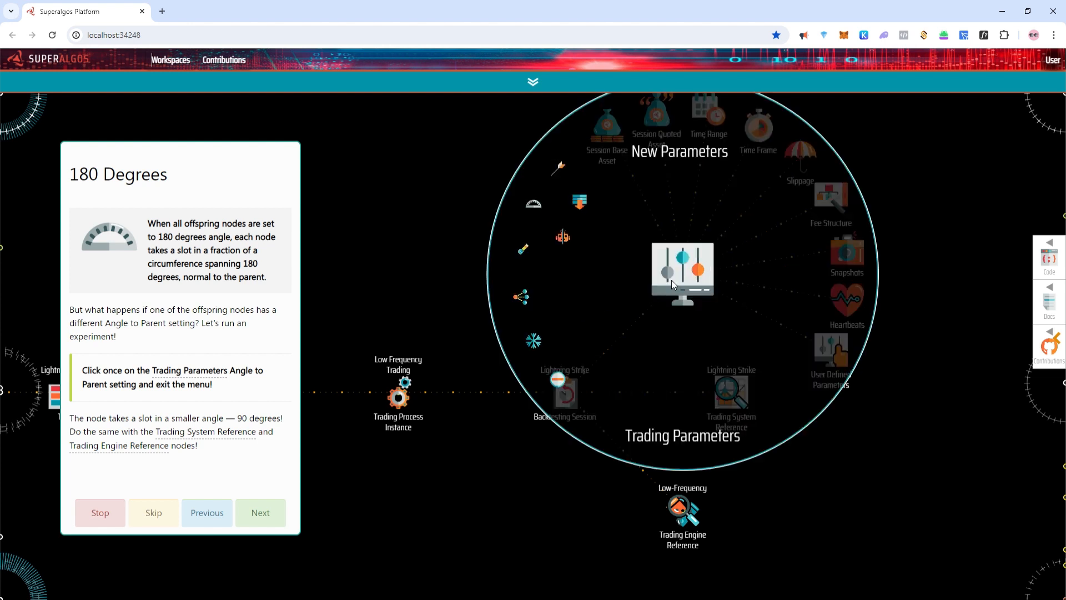
{"action": "left_click", "coordinate": [530, 206]}
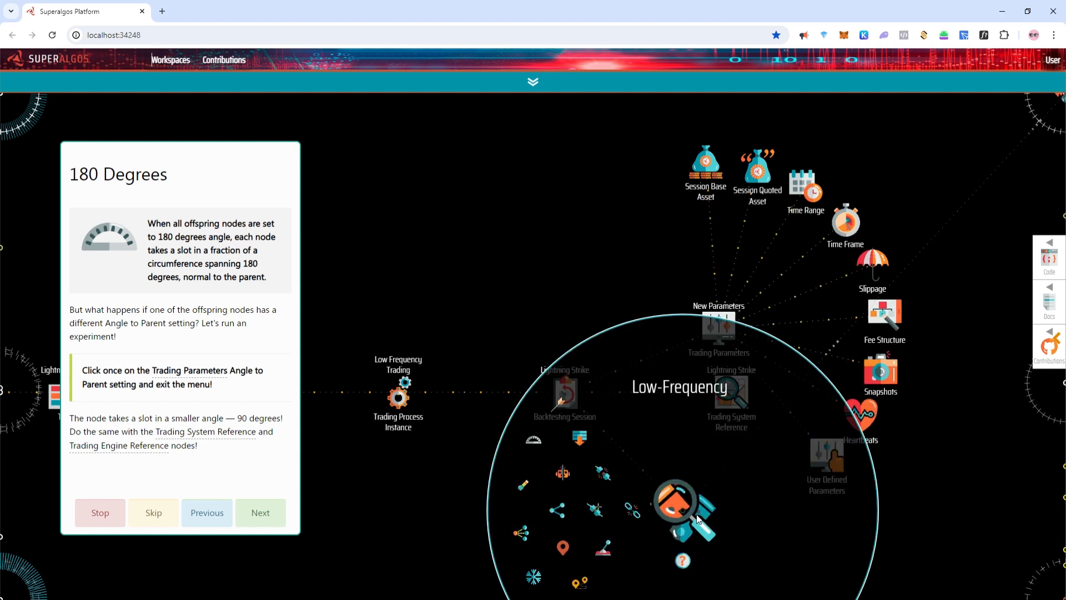
{"action": "left_click", "coordinate": [536, 443]}
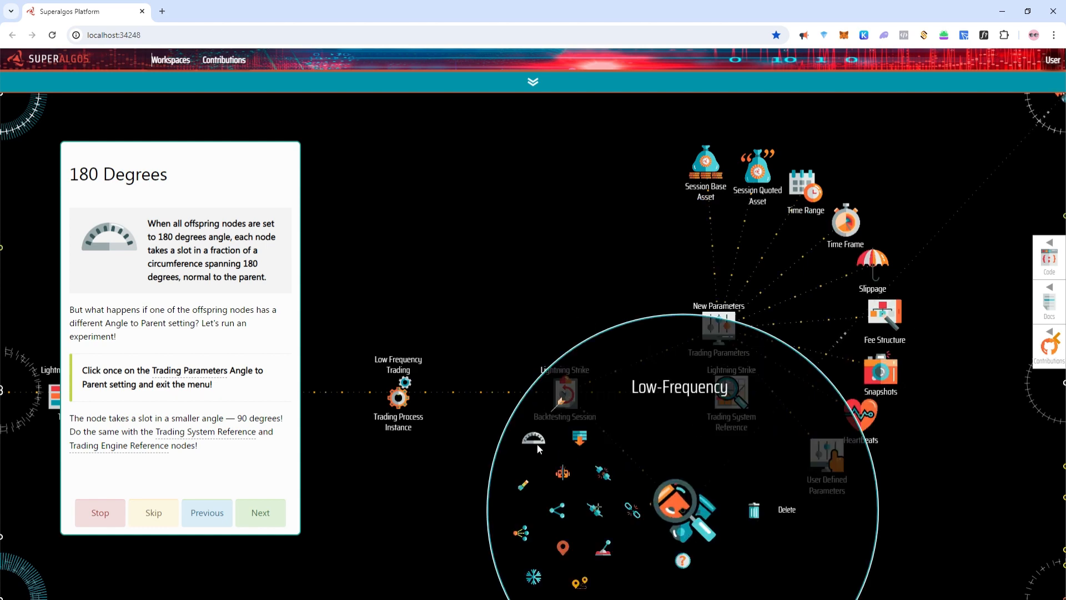
- Advance to the Node's Independence lesson and add the missing children to the Lightning Strike Backtesting Session node
{"action": "left_click", "coordinate": [261, 522]}
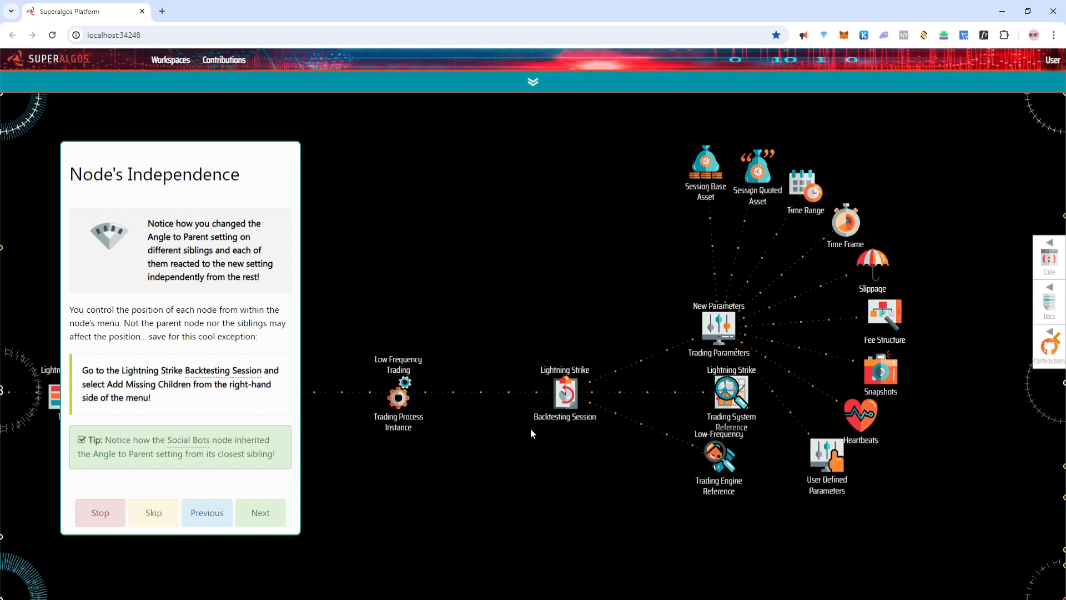
{"action": "mouse_move", "coordinate": [568, 395]}
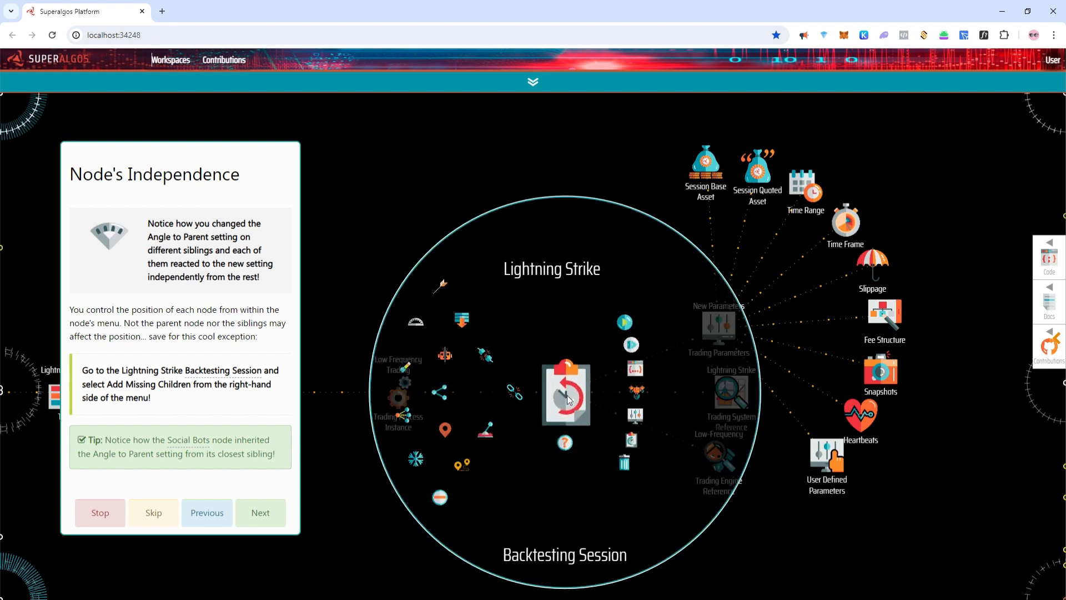
{"action": "left_click", "coordinate": [636, 420]}
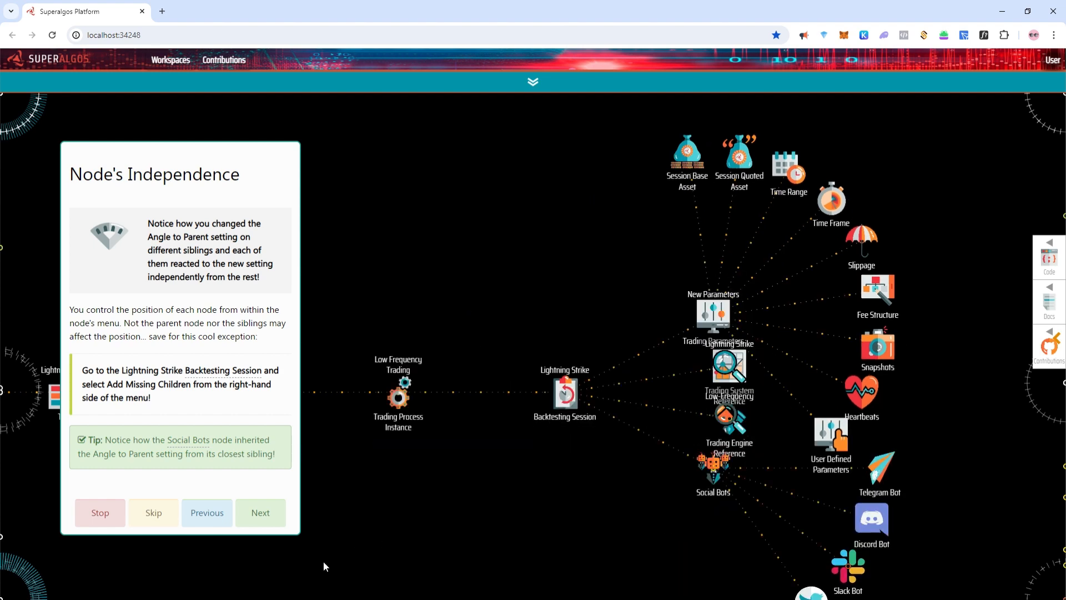
{"action": "left_click_drag", "start_coordinate": [590, 540], "coordinate": [587, 512]}
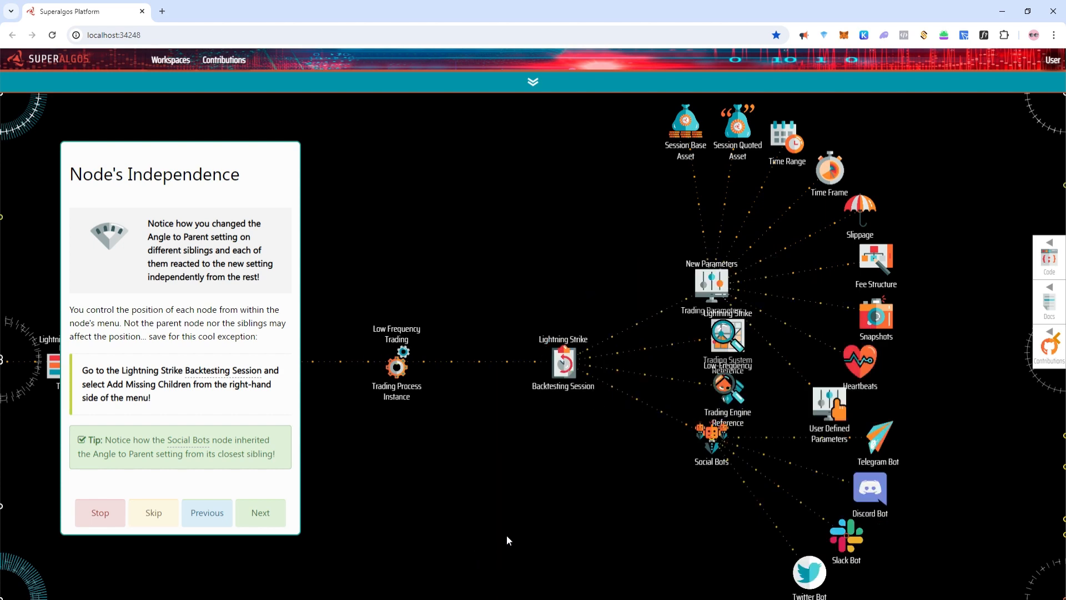
- In the Free-range Nodes lesson, cancel the Angle to Parent setting of Trading Parameters and move the node farther from the Backtesting Session
{"action": "mouse_move", "coordinate": [690, 461]}
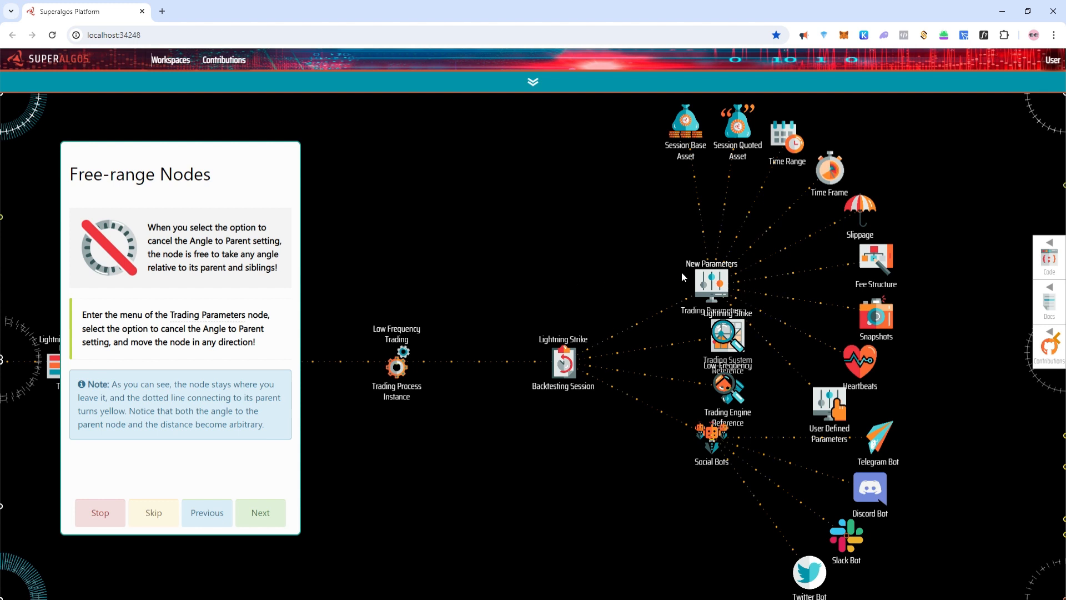
{"action": "mouse_move", "coordinate": [686, 278]}
{"action": "left_click_drag", "start_coordinate": [708, 269], "coordinate": [577, 225]}
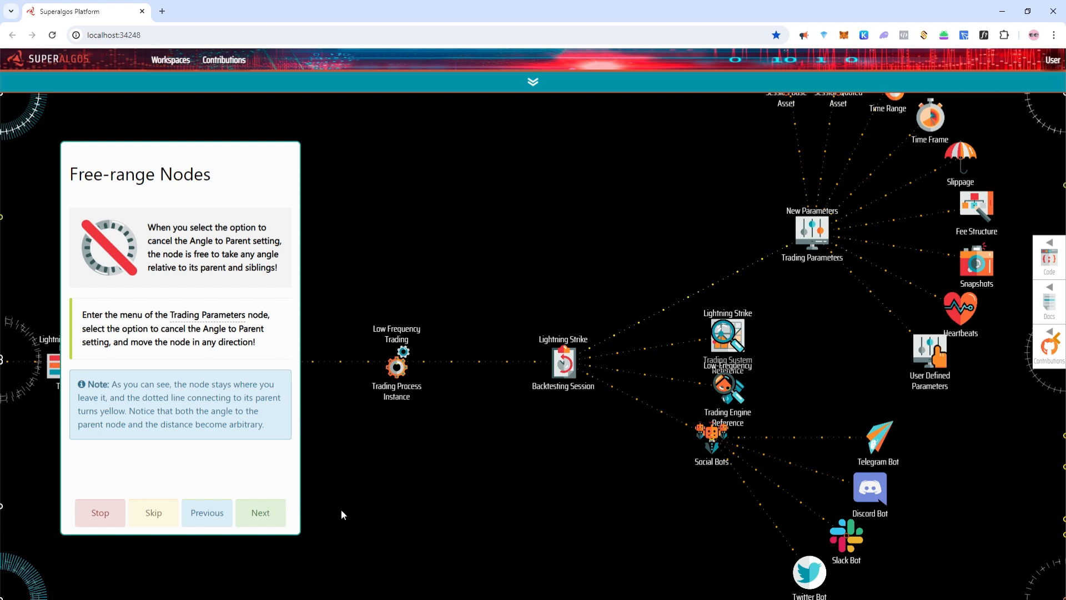
- Advance through Controlling Distances to the Play With The Tape lesson and cycle the Backtesting Session node's Distance to Parent setting
{"action": "left_click", "coordinate": [278, 521]}
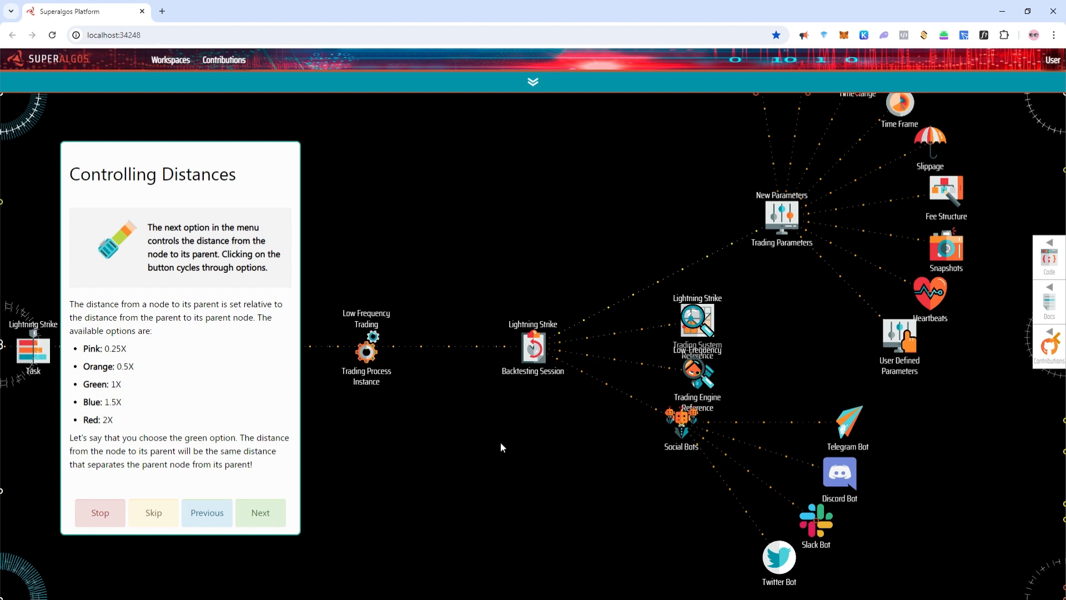
{"action": "mouse_move", "coordinate": [525, 346]}
{"action": "left_click", "coordinate": [278, 512]}
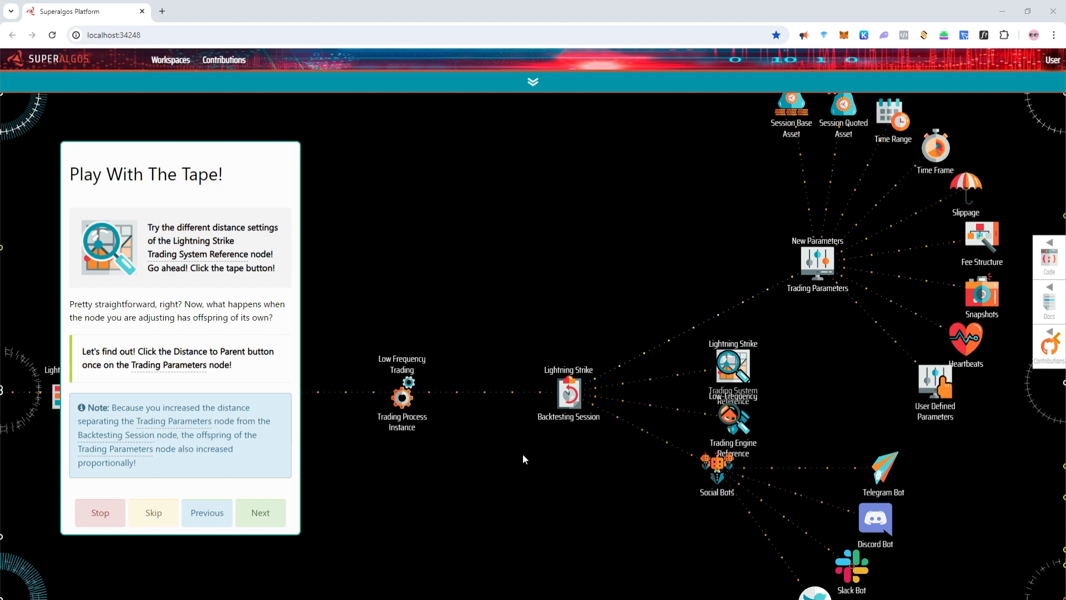
{"action": "mouse_move", "coordinate": [568, 382]}
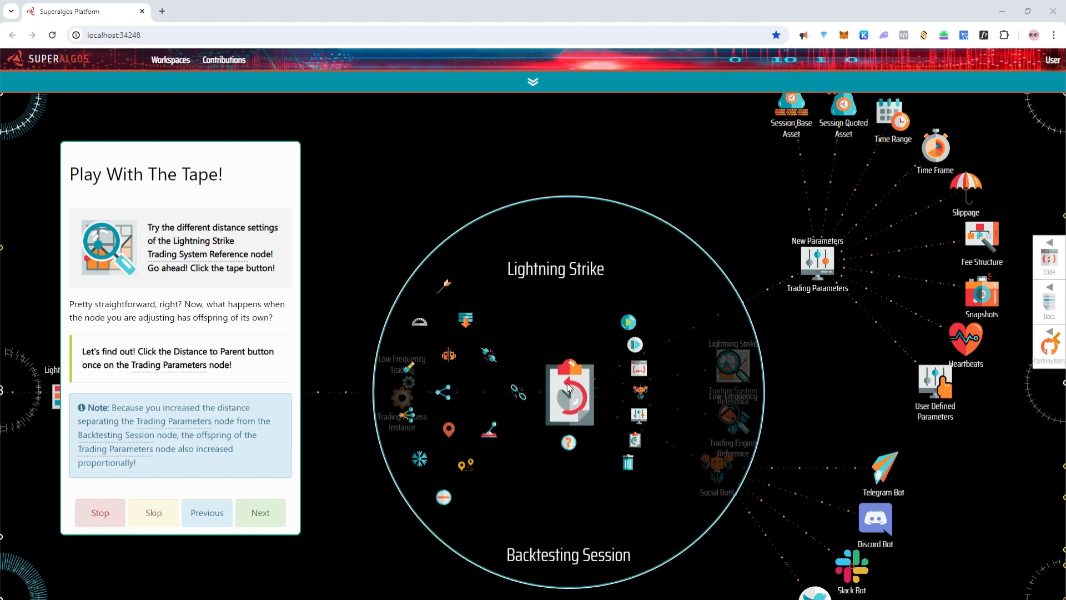
{"action": "left_click", "coordinate": [408, 371]}
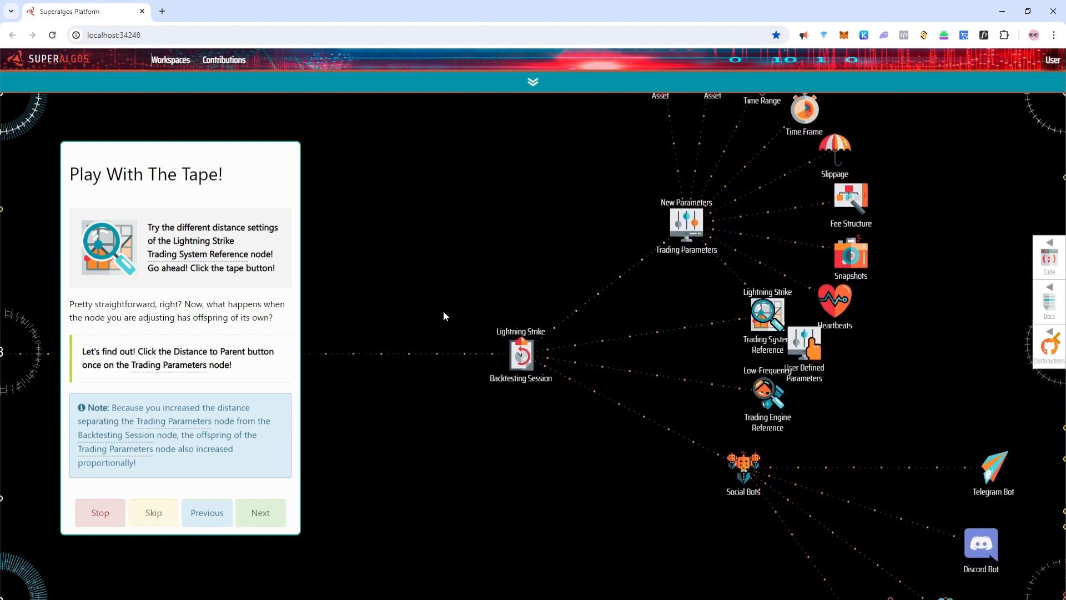
{"action": "mouse_move", "coordinate": [677, 215]}
- Advance to the How About The Hierarchy lesson and cycle the LAN Network Node's Distance to Parent setting once
{"action": "left_click", "coordinate": [260, 513]}
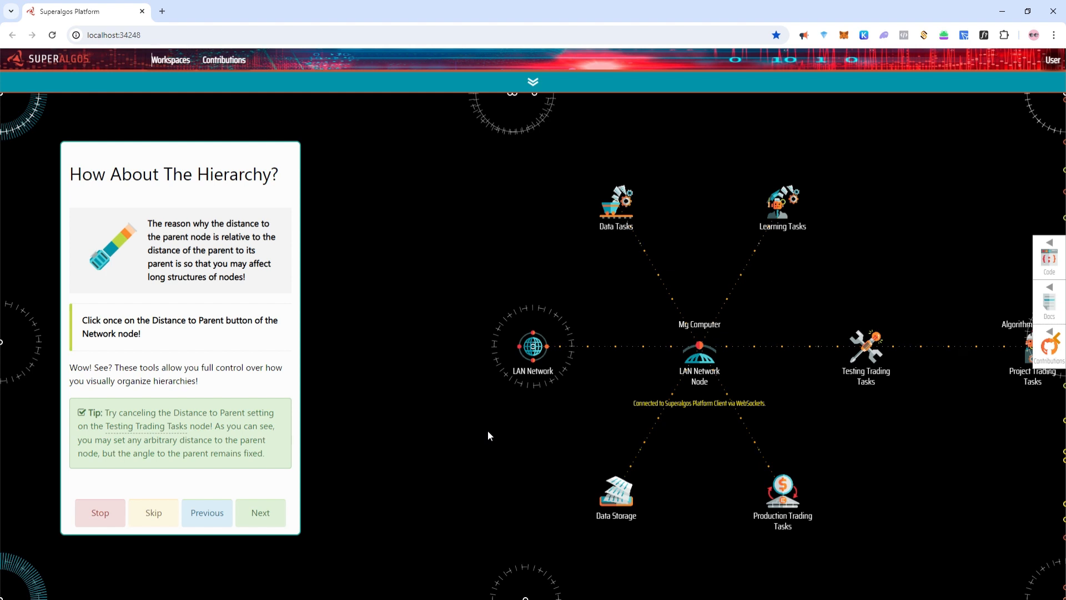
{"action": "mouse_move", "coordinate": [658, 376]}
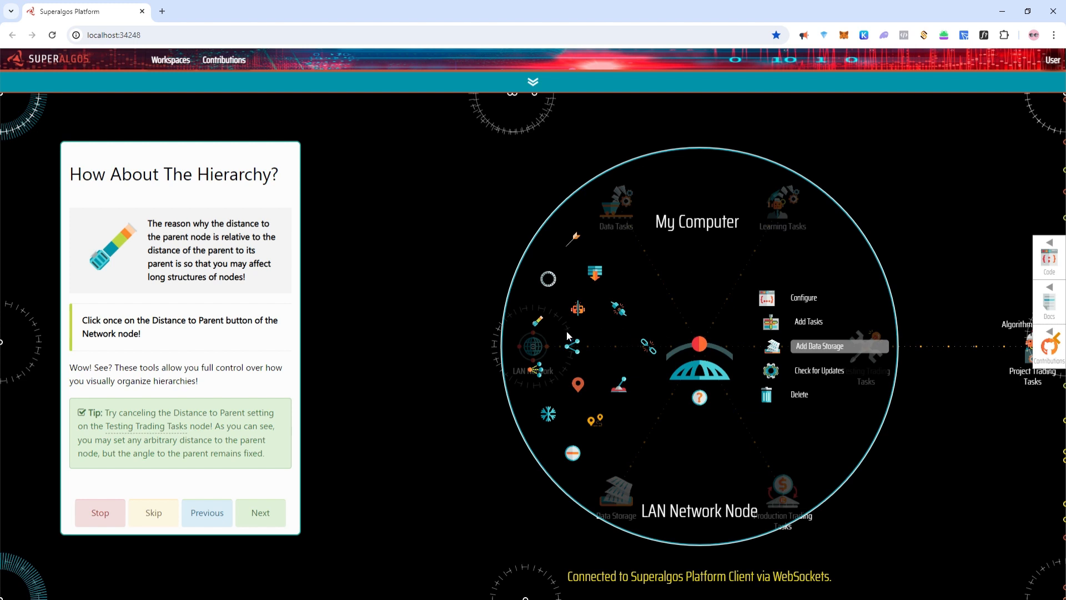
{"action": "left_click", "coordinate": [536, 328]}
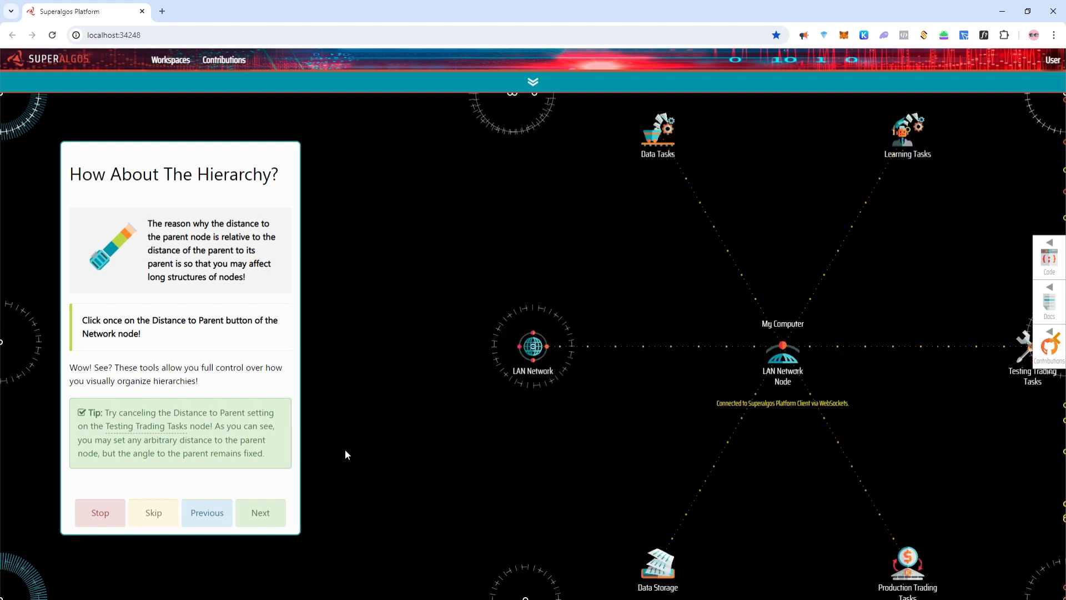
- Advance to the Arrangement Style lesson and cycle the LAN Network Node through several arrangement styles
{"action": "left_click_drag", "start_coordinate": [536, 459], "coordinate": [455, 457]}
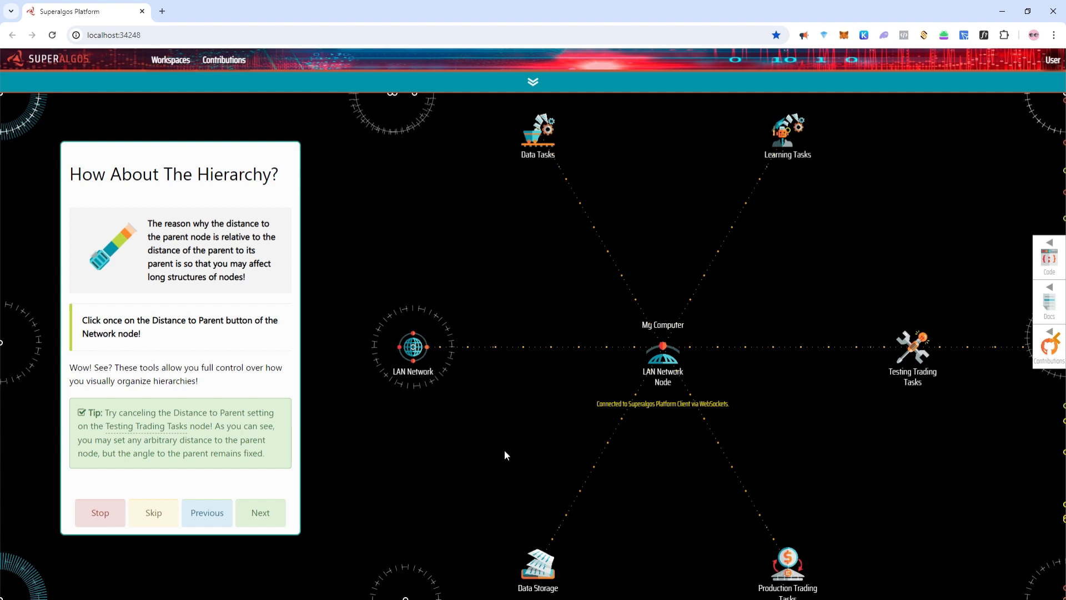
{"action": "left_click_drag", "start_coordinate": [841, 444], "coordinate": [666, 464]}
{"action": "mouse_move", "coordinate": [726, 358]}
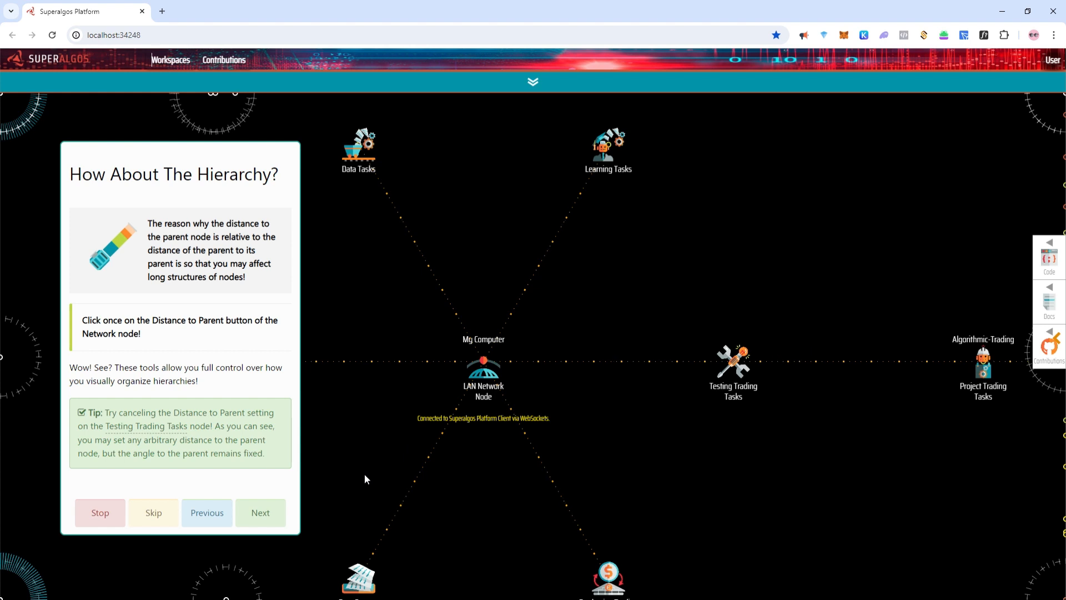
{"action": "left_click", "coordinate": [274, 516]}
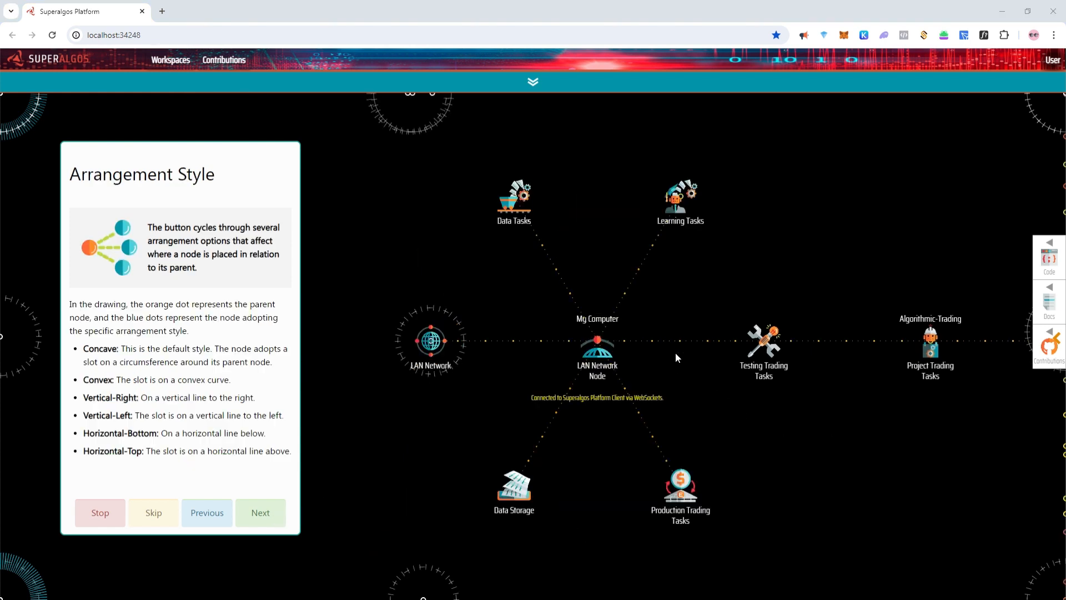
{"action": "mouse_move", "coordinate": [621, 349]}
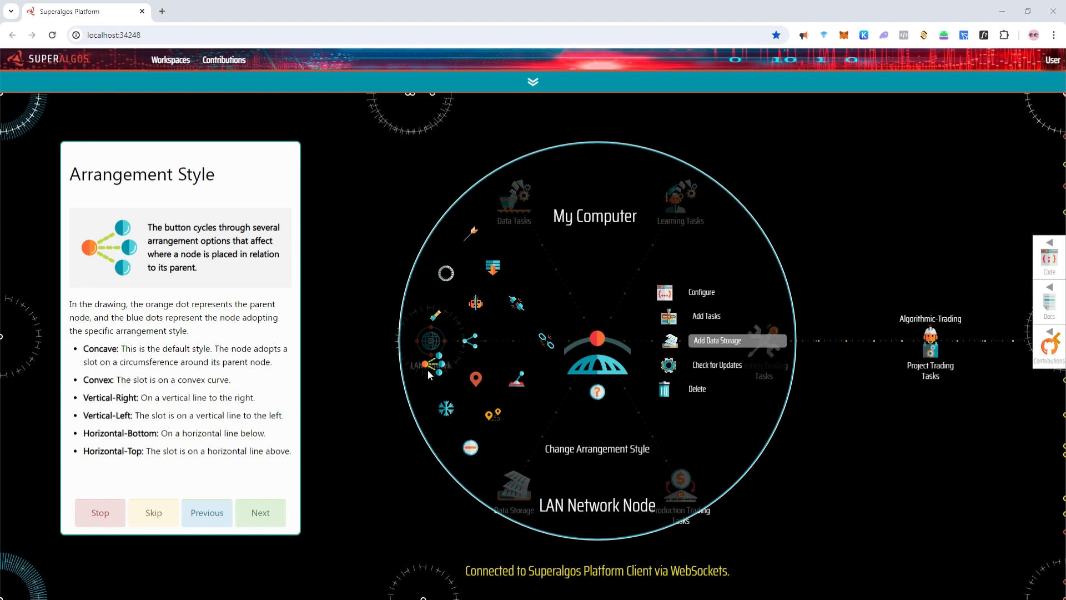
{"action": "mouse_move", "coordinate": [568, 366]}
{"action": "left_click", "coordinate": [436, 369]}
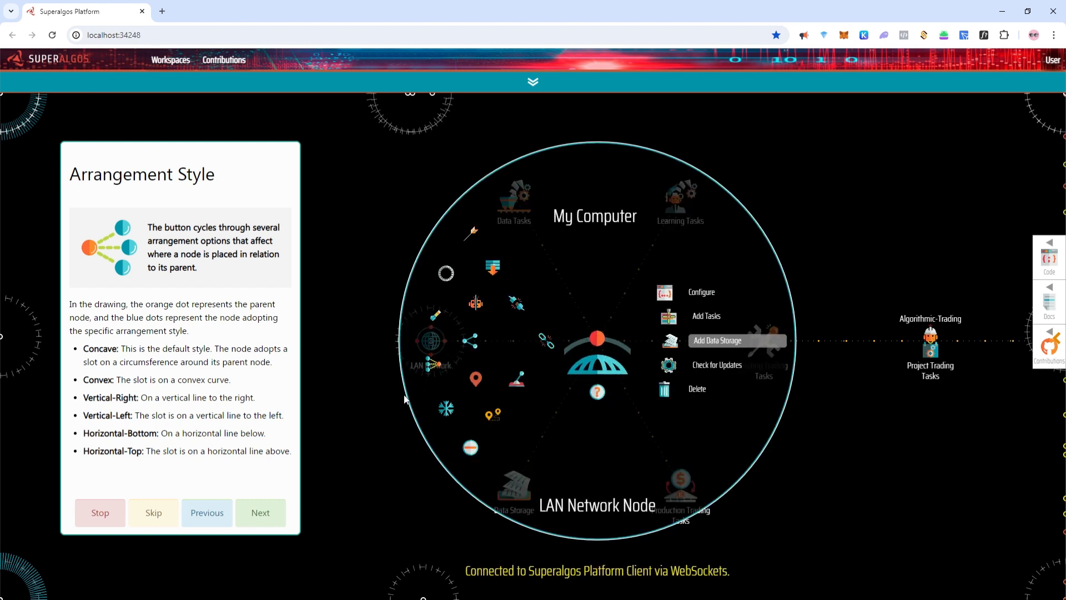
{"action": "mouse_move", "coordinate": [408, 329]}
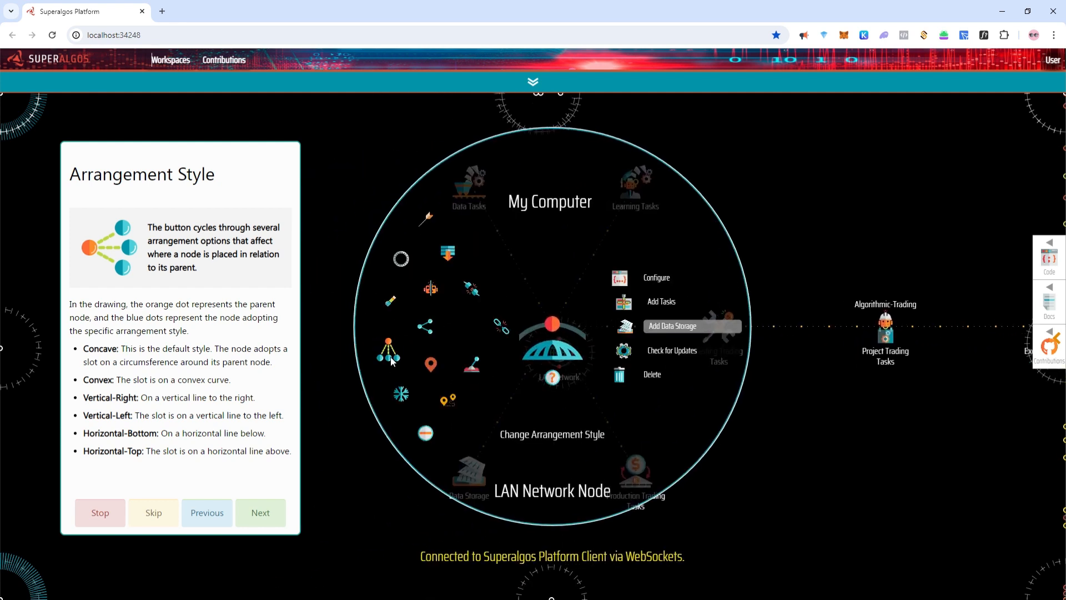
{"action": "left_click", "coordinate": [392, 353]}
{"action": "left_click_drag", "start_coordinate": [455, 476], "coordinate": [467, 325]}
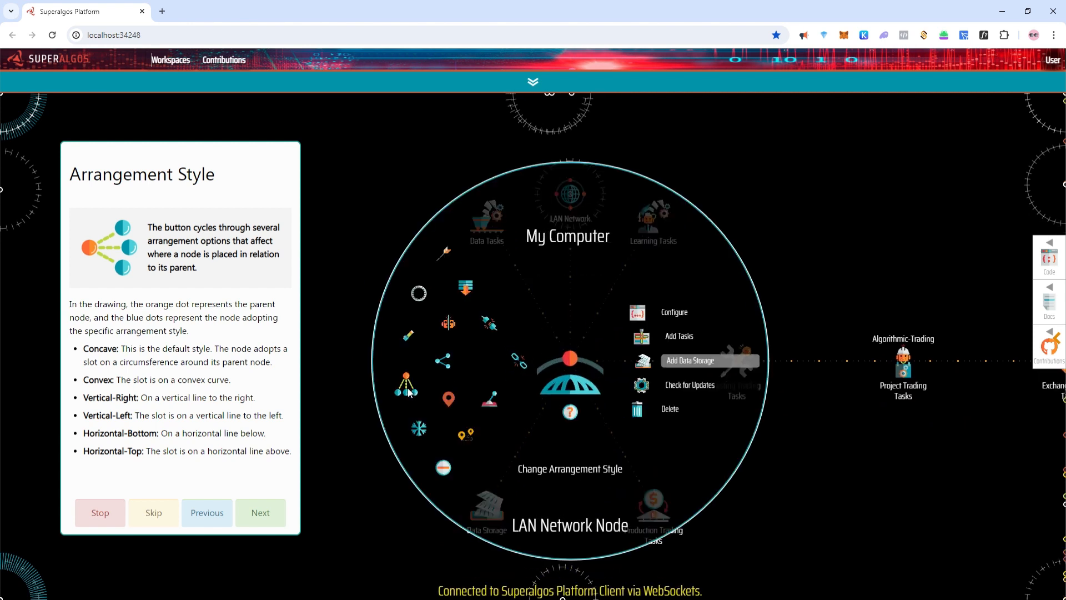
{"action": "left_click", "coordinate": [409, 389]}
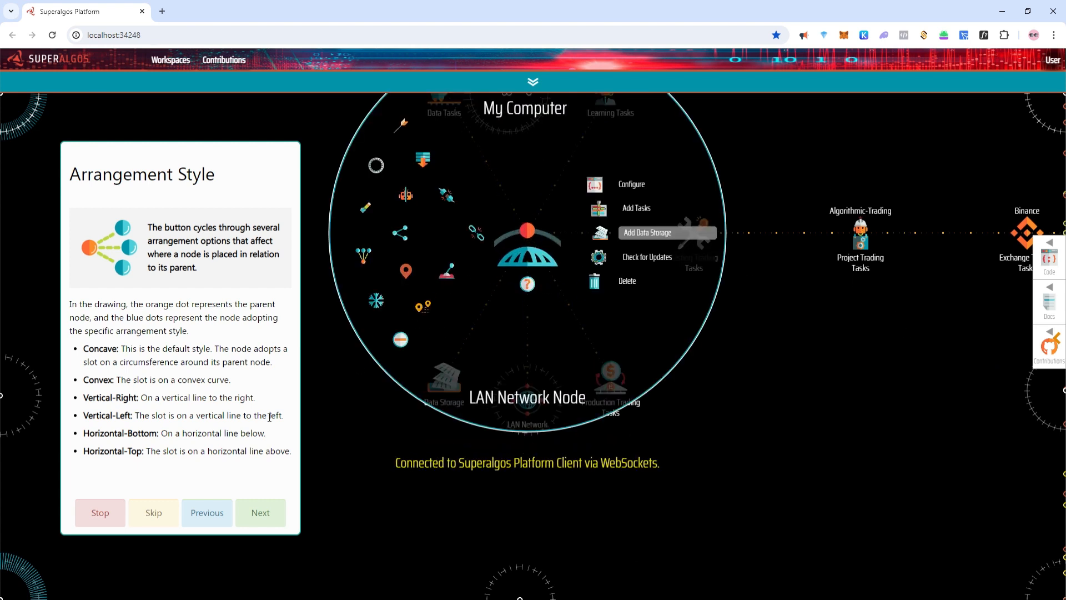
- Advance to the Shall We Improve This? lesson and return the LAN Network Node to the default arrangement style
{"action": "left_click", "coordinate": [281, 515]}
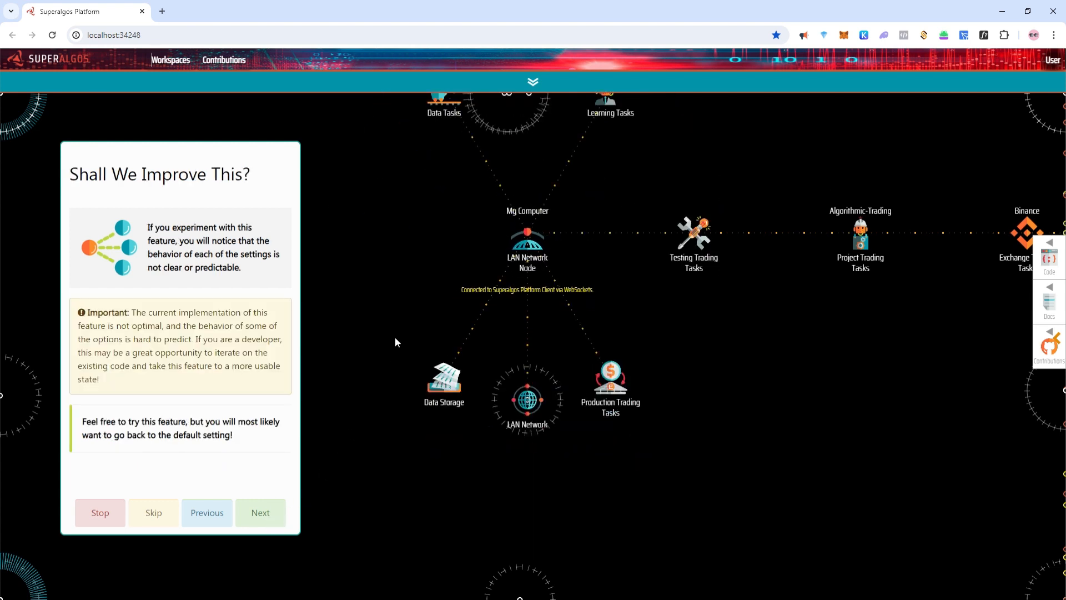
{"action": "mouse_move", "coordinate": [521, 338]}
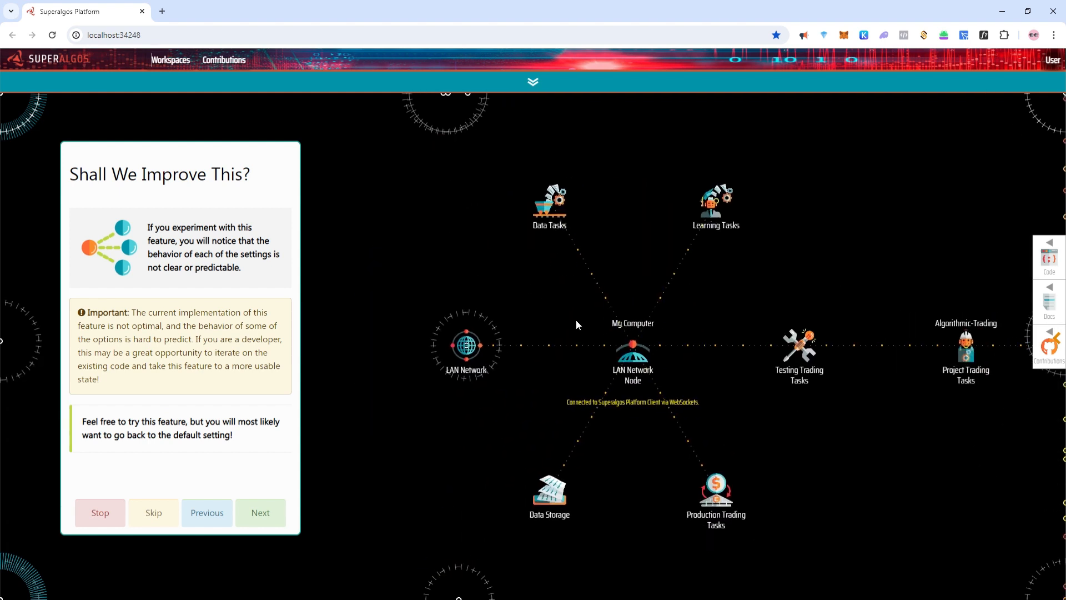
{"action": "left_click_drag", "start_coordinate": [577, 321], "coordinate": [493, 274]}
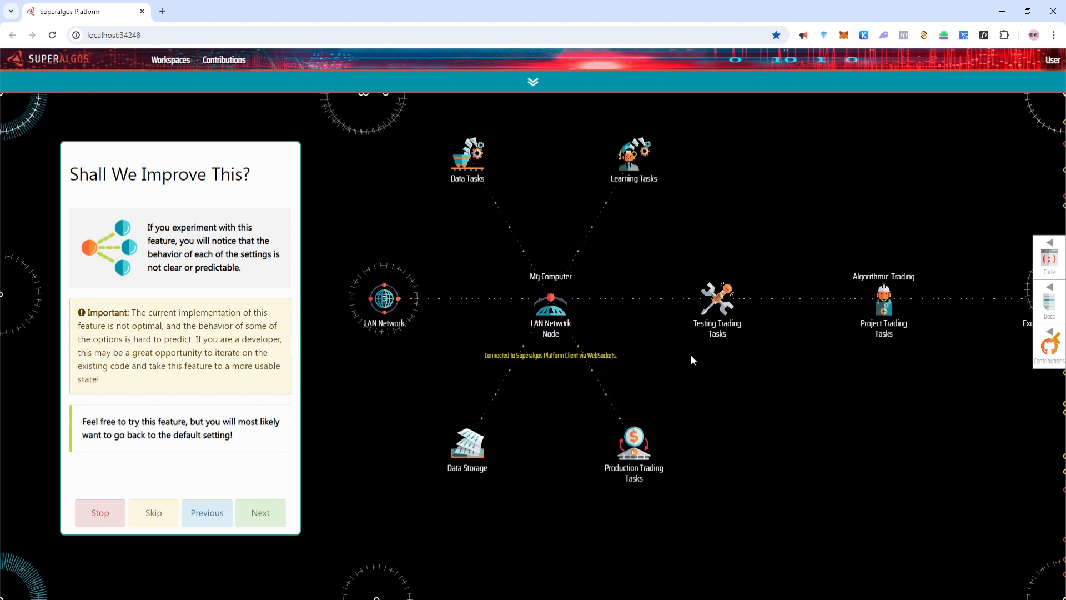
{"action": "left_click_drag", "start_coordinate": [705, 373], "coordinate": [650, 381]}
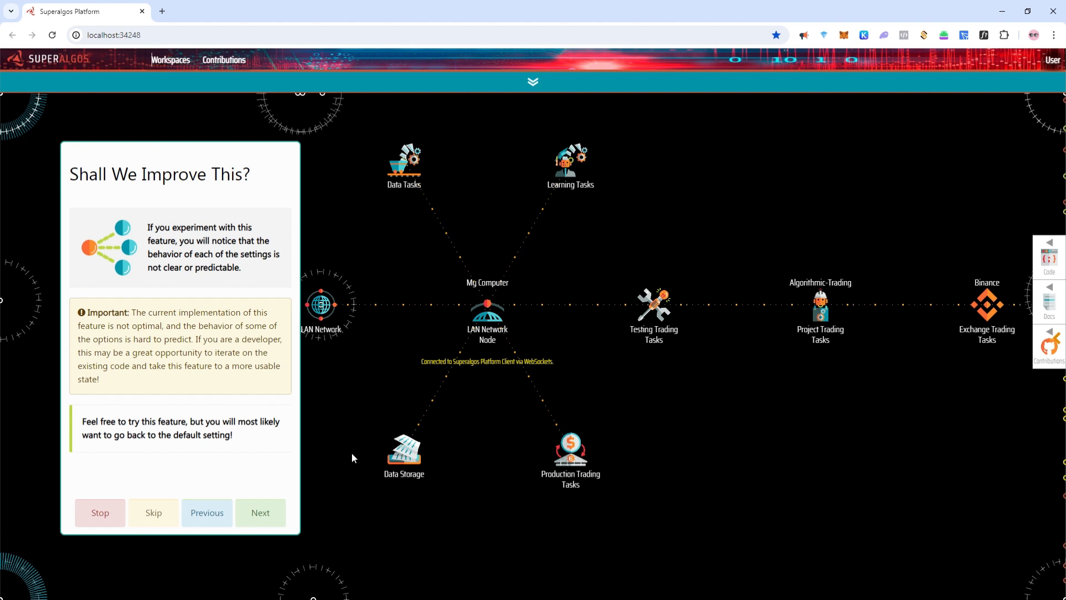
- Advance through the Freeze! lesson to Let's Talk Backups and take a backup of the Lightning Strike Trading System
{"action": "left_click", "coordinate": [276, 520]}
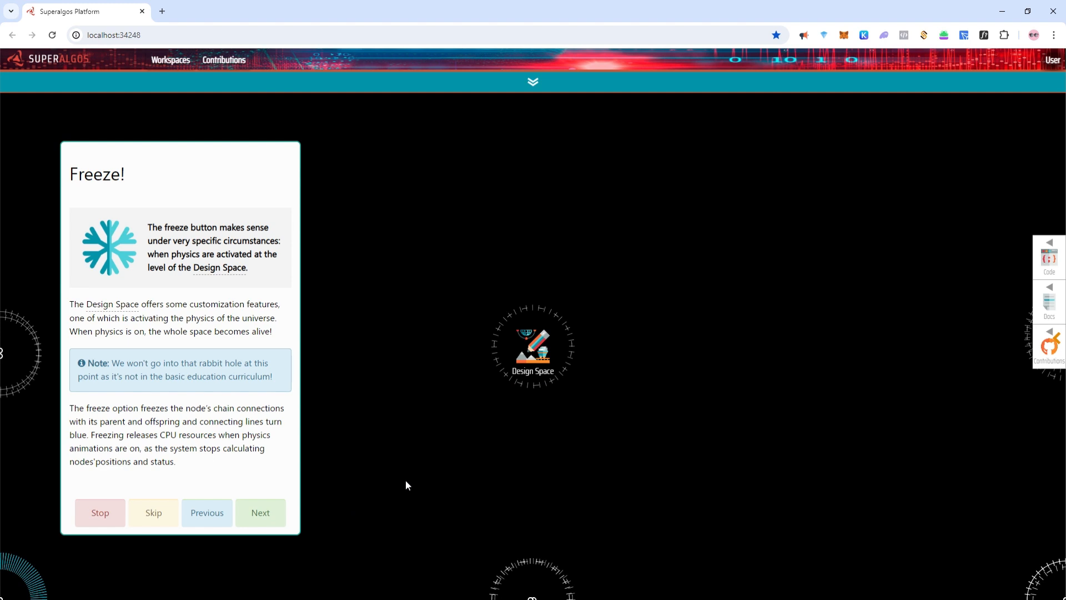
{"action": "mouse_move", "coordinate": [518, 347]}
{"action": "left_click", "coordinate": [271, 523]}
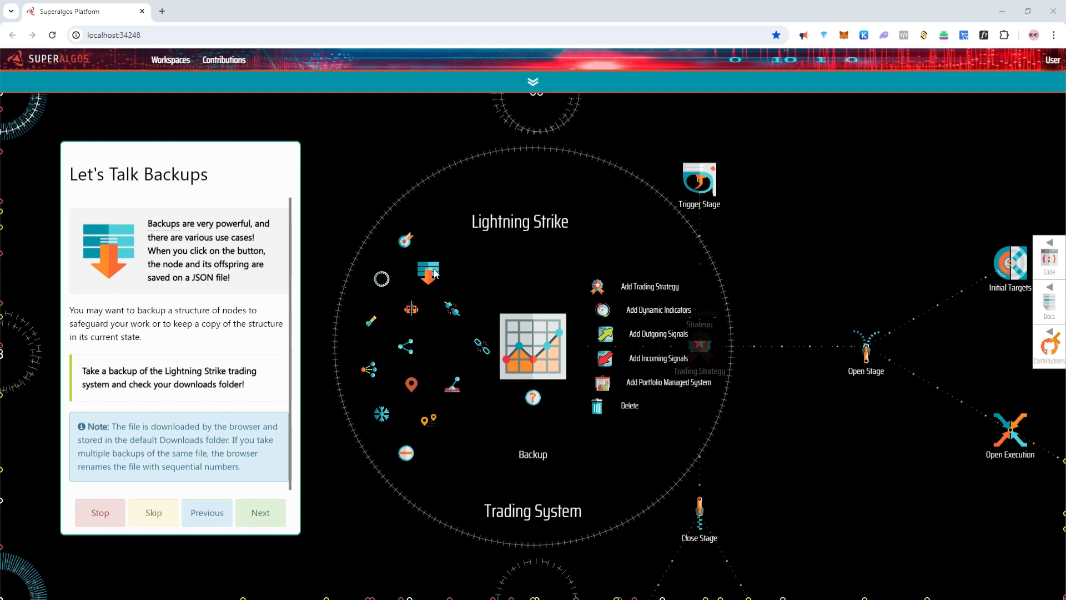
{"action": "left_click", "coordinate": [448, 280]}
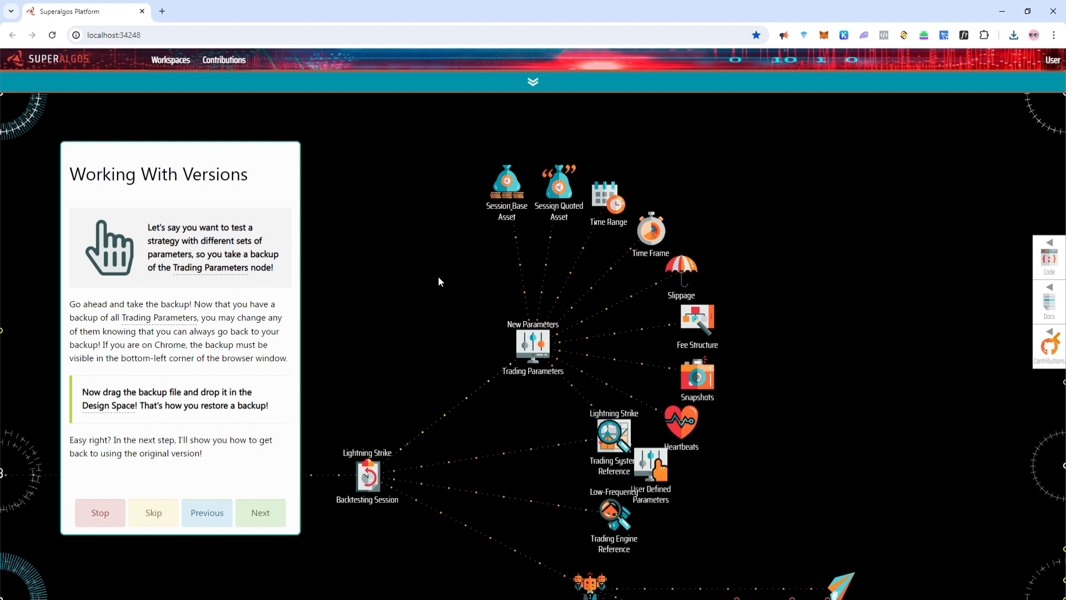
- Back up the Trading Parameters node of the Backtesting Session and restore the backup file as a collapsed copy in the Design Space
{"action": "mouse_move", "coordinate": [500, 332]}
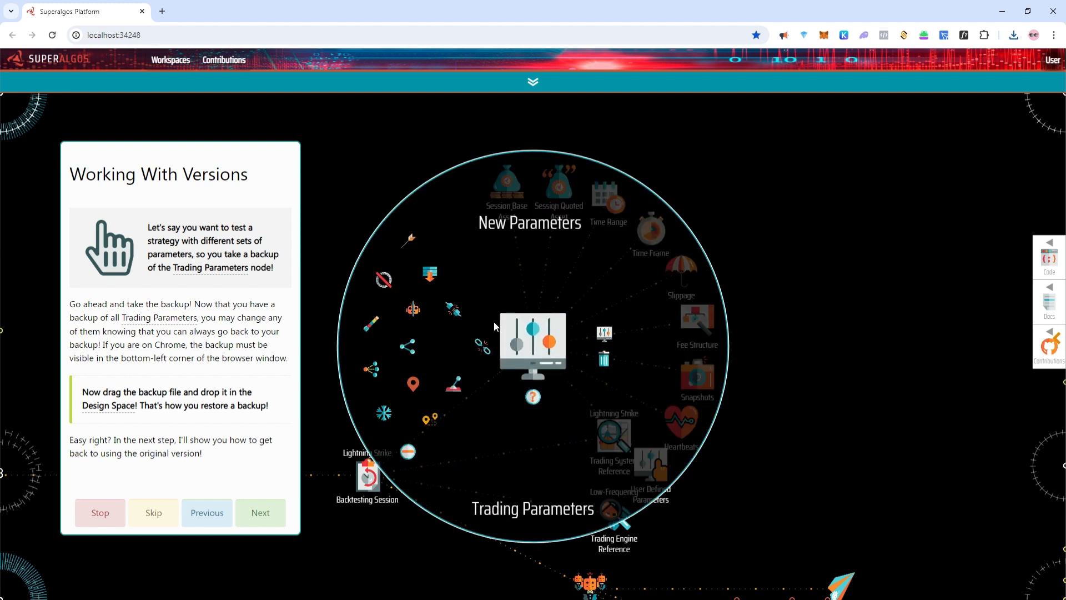
{"action": "left_click", "coordinate": [432, 272]}
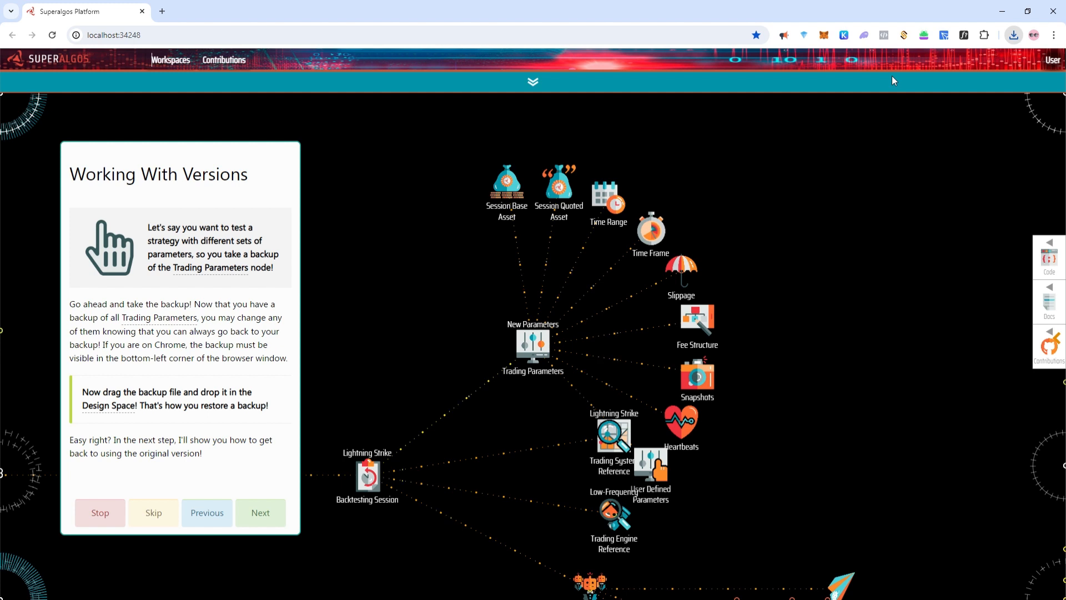
{"action": "left_click_drag", "start_coordinate": [892, 76], "coordinate": [790, 141]}
{"action": "left_click_drag", "start_coordinate": [841, 234], "coordinate": [842, 235]}
{"action": "mouse_move", "coordinate": [838, 226]}
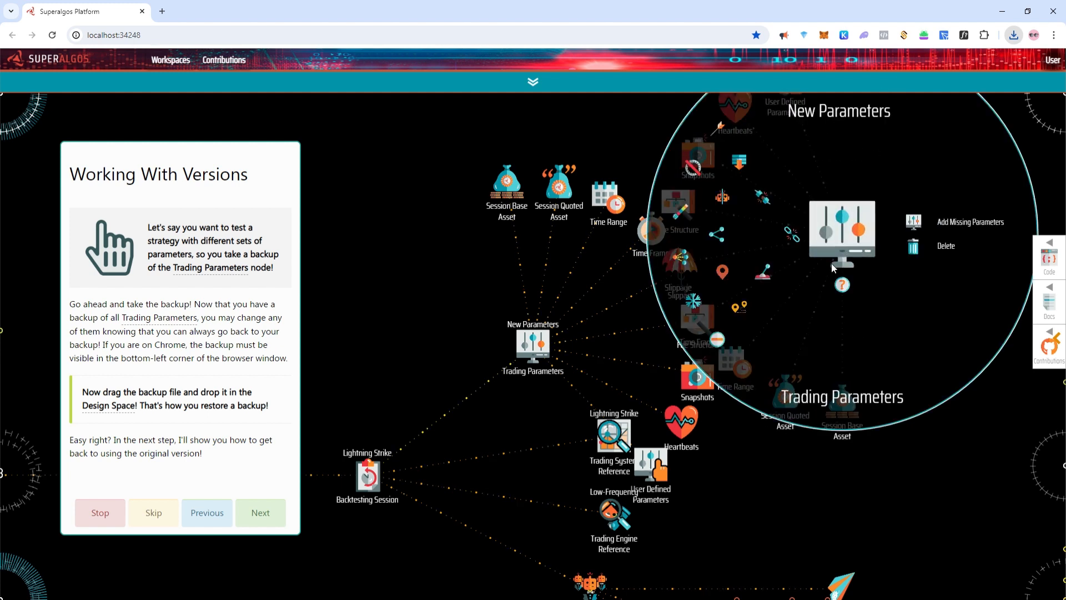
{"action": "left_click", "coordinate": [717, 340]}
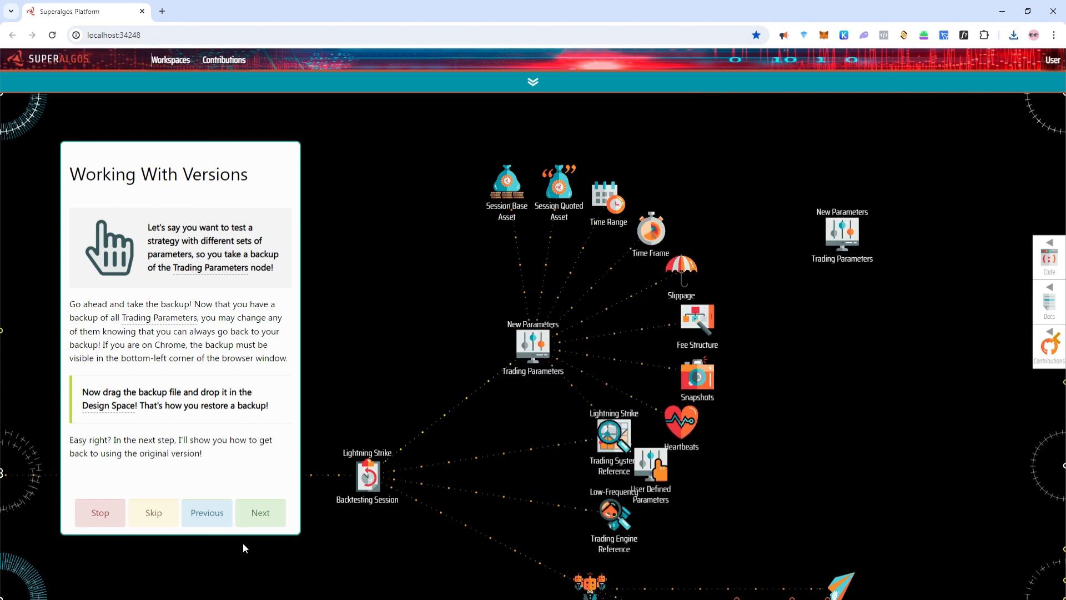
- Advance to the Detaching and Attaching lesson, then detach the Trading Parameters node from the Backtesting Session and move it aside
{"action": "left_click", "coordinate": [264, 522]}
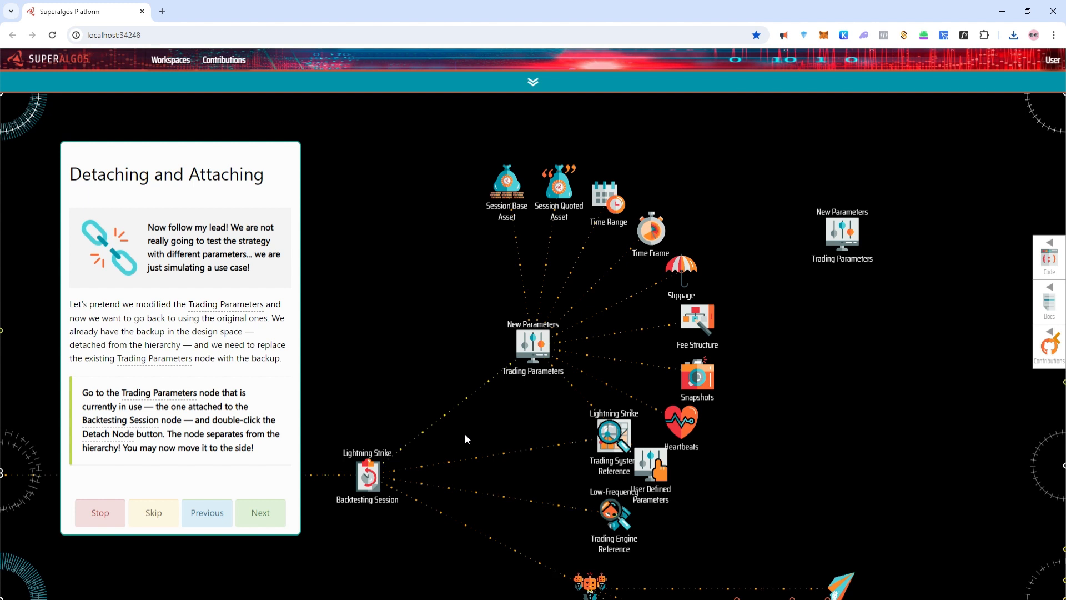
{"action": "mouse_move", "coordinate": [530, 348]}
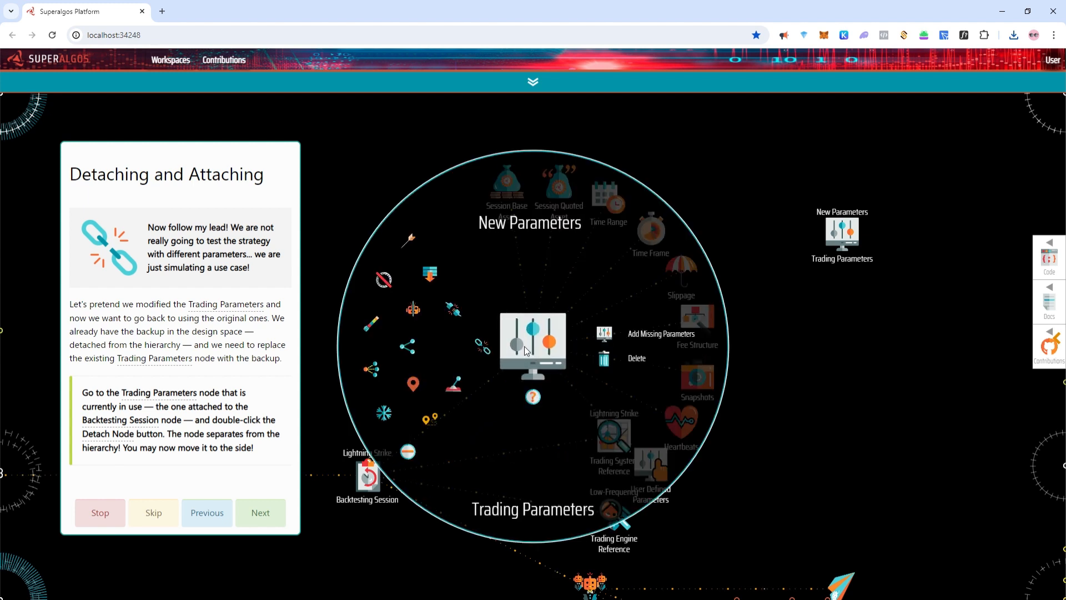
{"action": "double_click", "coordinate": [487, 355]}
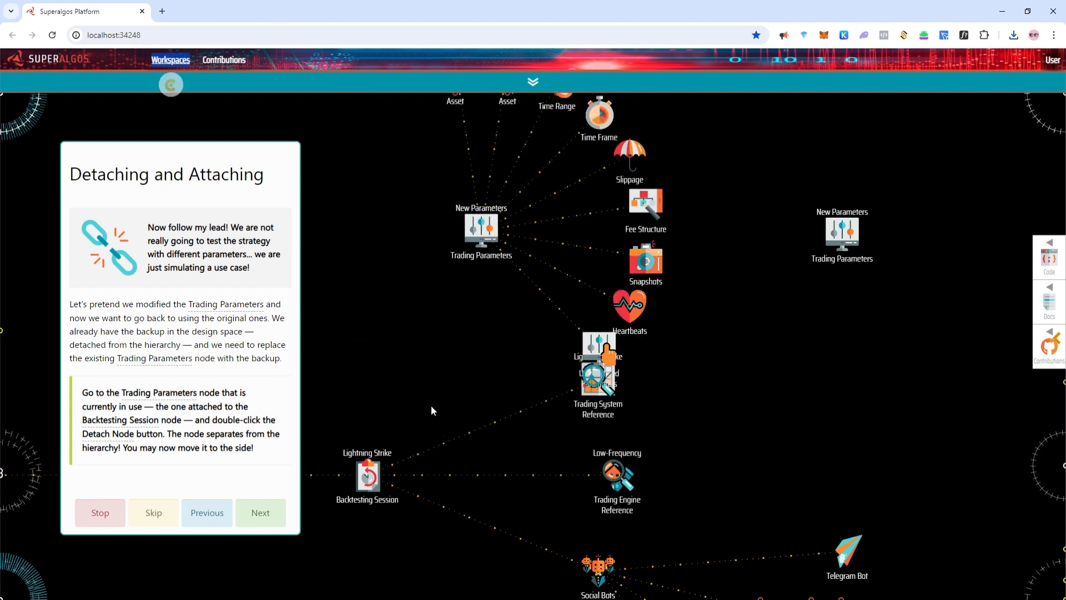
- In the Attaching The Backup lesson, collapse the detached Trading Parameters node and attach the backup copy to the Backtesting Session
{"action": "left_click", "coordinate": [261, 521]}
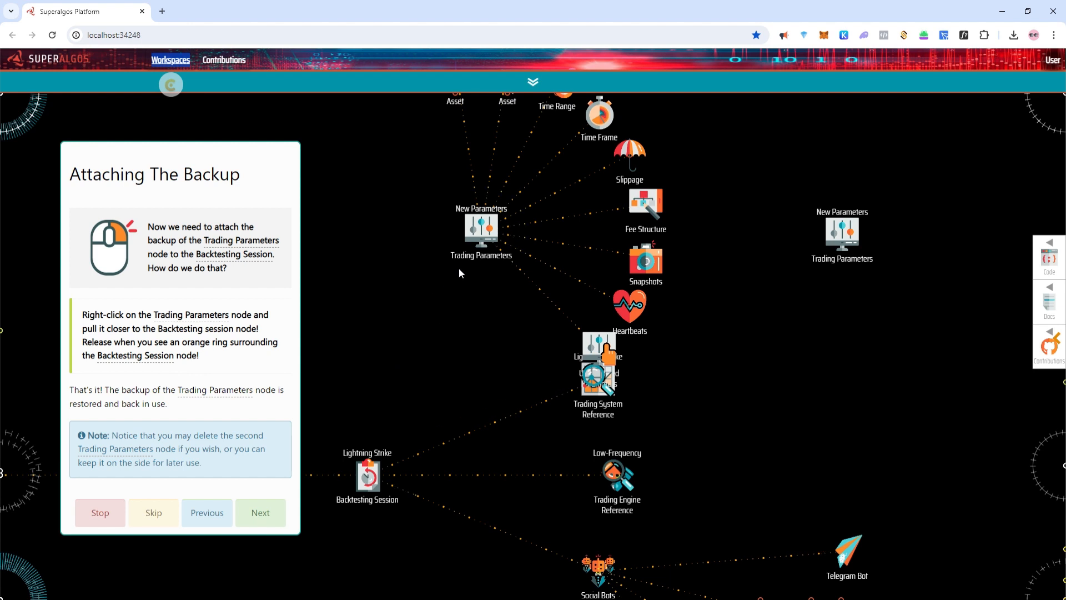
{"action": "mouse_move", "coordinate": [465, 253]}
{"action": "left_click", "coordinate": [356, 337]}
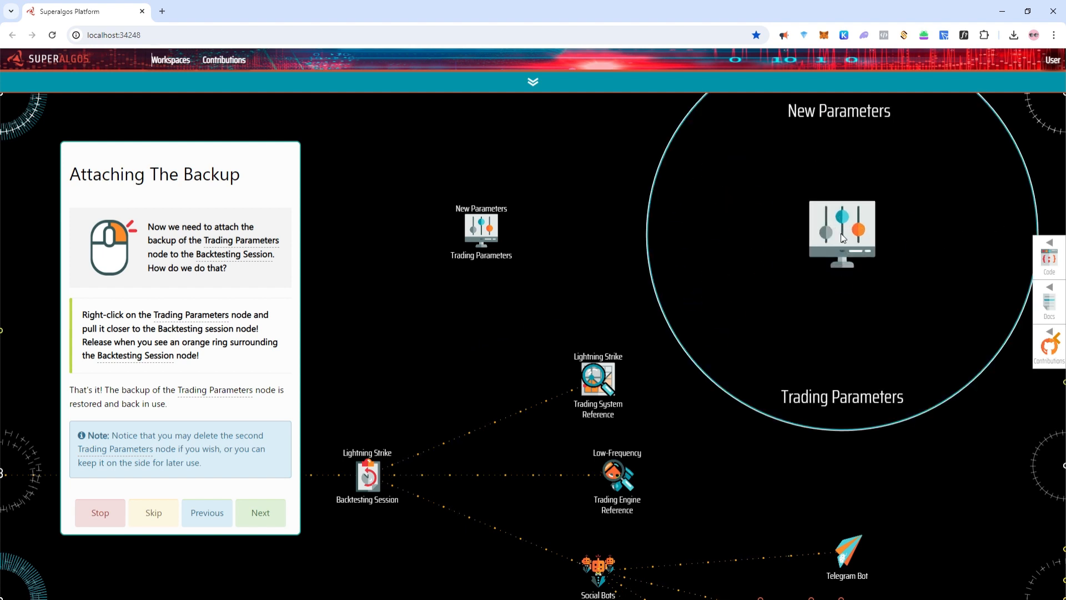
{"action": "left_click_drag", "start_coordinate": [842, 230], "coordinate": [580, 344]}
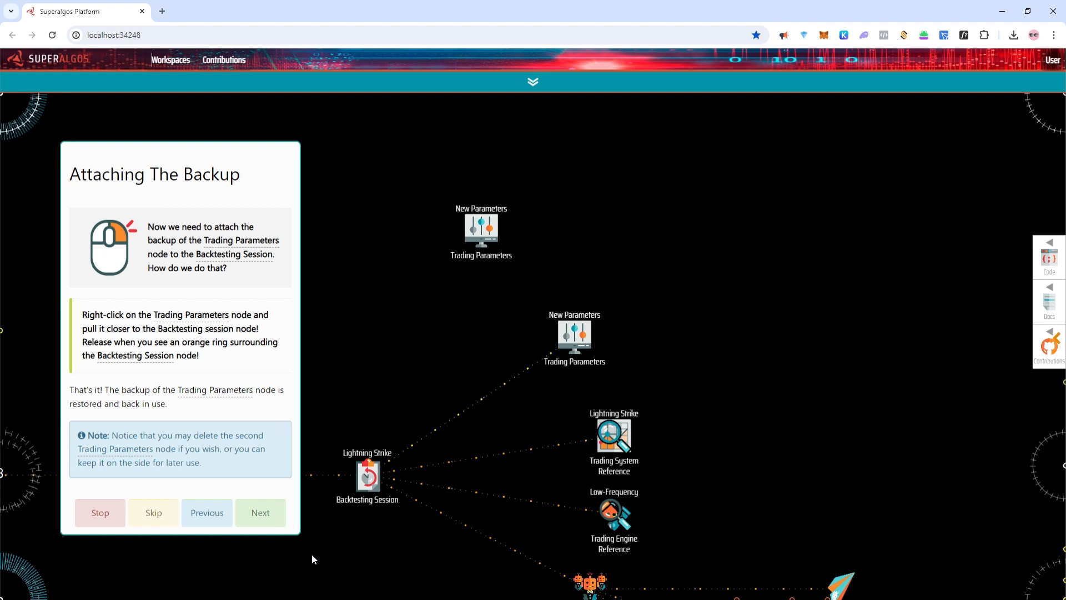
- Advance through the Irrelevant Nodes lesson to the Nodes' Attaching Rules lesson
{"action": "left_click", "coordinate": [276, 520]}
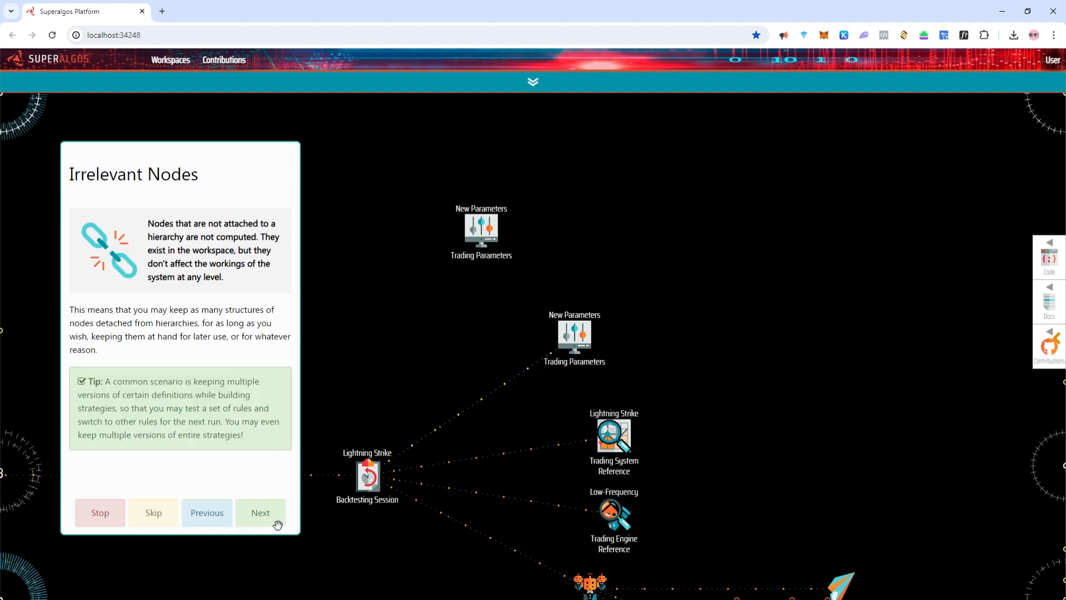
{"action": "left_click_drag", "start_coordinate": [323, 548], "coordinate": [402, 479]}
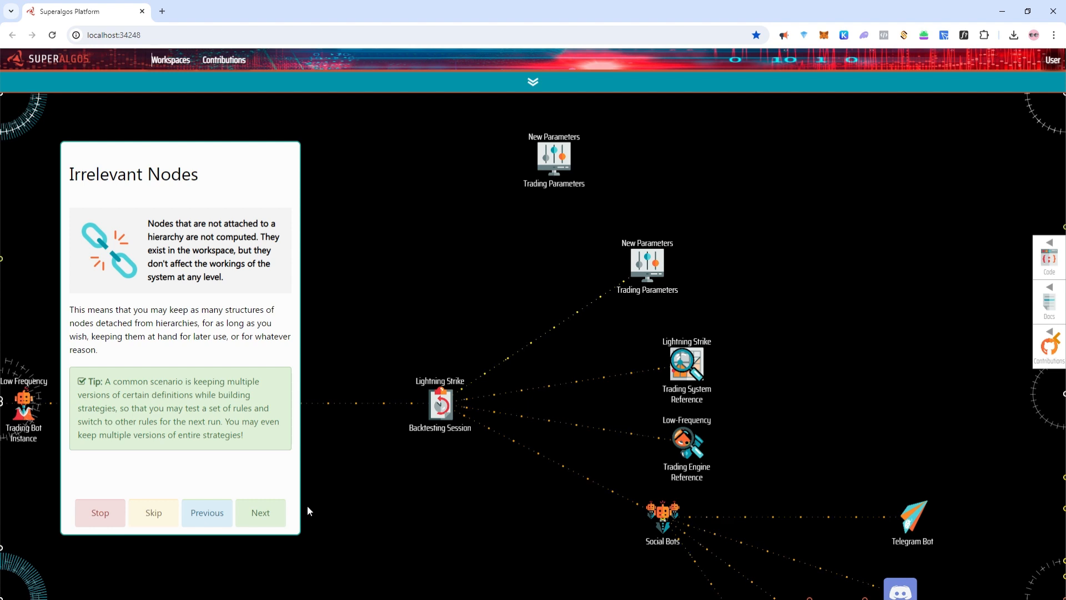
{"action": "left_click", "coordinate": [260, 512]}
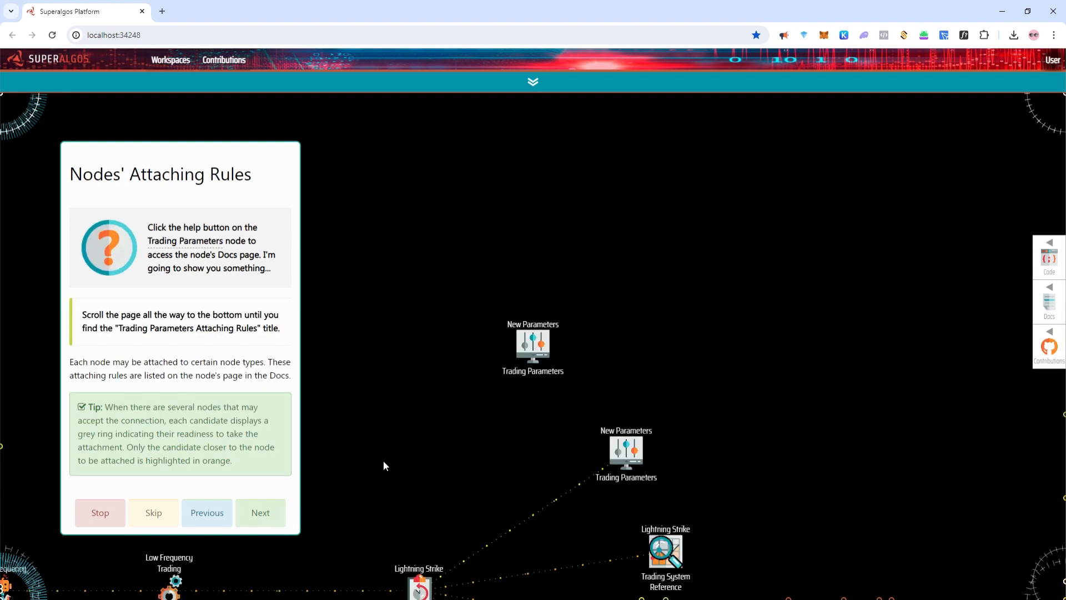
- Open the Docs page of the detached Trading Parameters node and examine its Attaching Rules section
{"action": "mouse_move", "coordinate": [529, 351]}
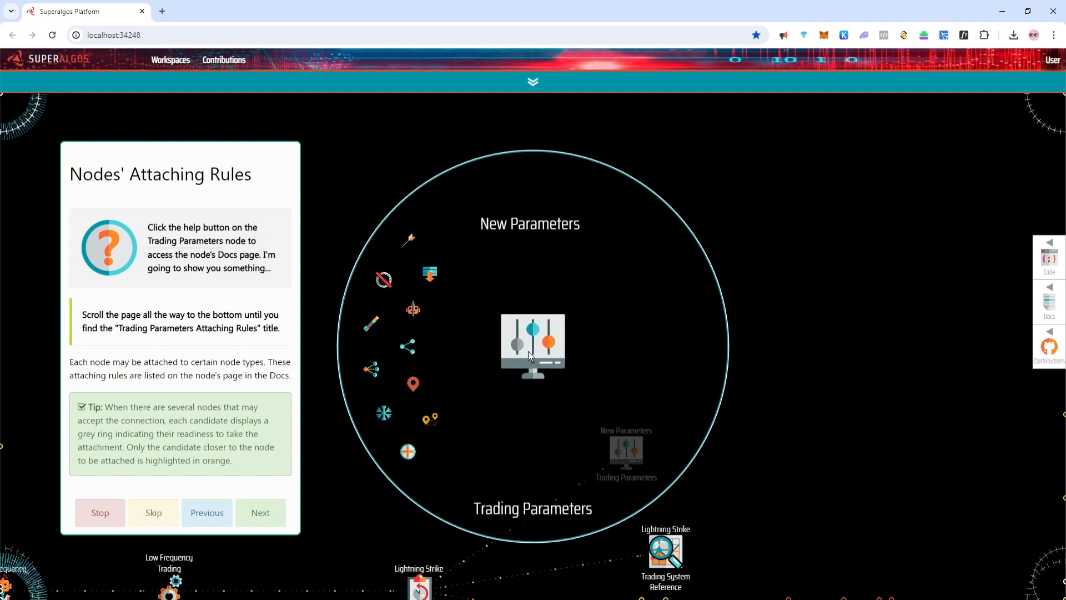
{"action": "left_click", "coordinate": [533, 398]}
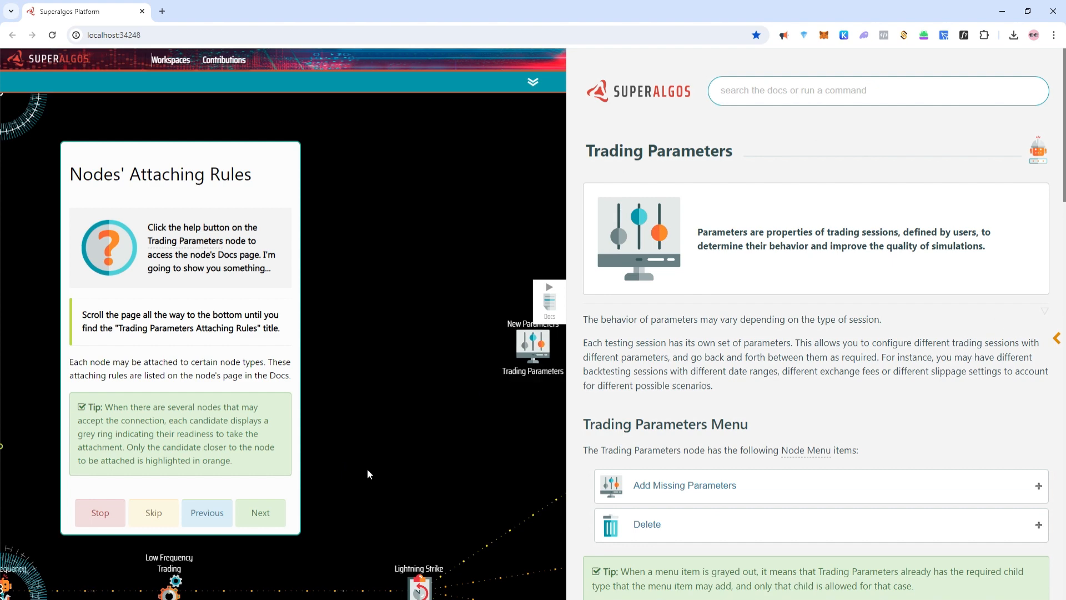
{"action": "scroll", "coordinate": [703, 425], "scroll_direction": "down", "scroll_amount": 10}
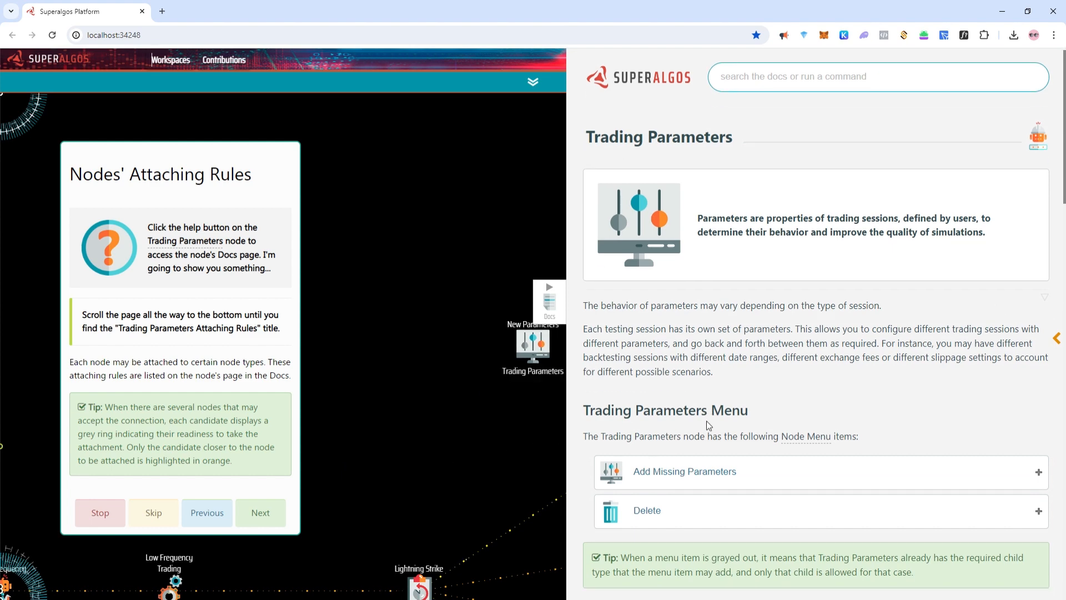
{"action": "scroll", "coordinate": [696, 421], "scroll_direction": "down", "scroll_amount": 8}
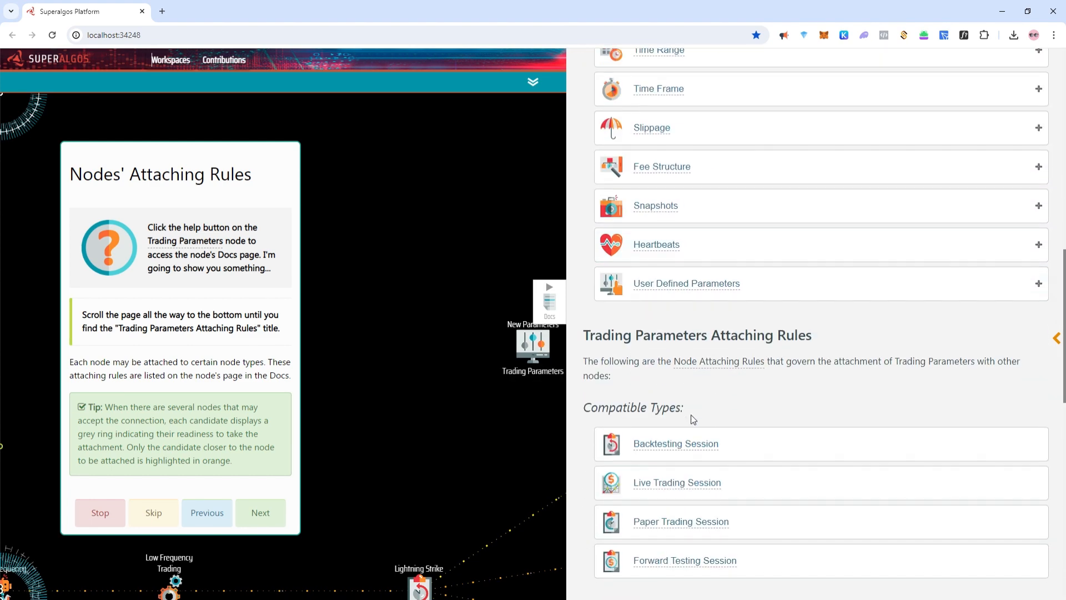
{"action": "scroll", "coordinate": [691, 415], "scroll_direction": "up", "scroll_amount": 1}
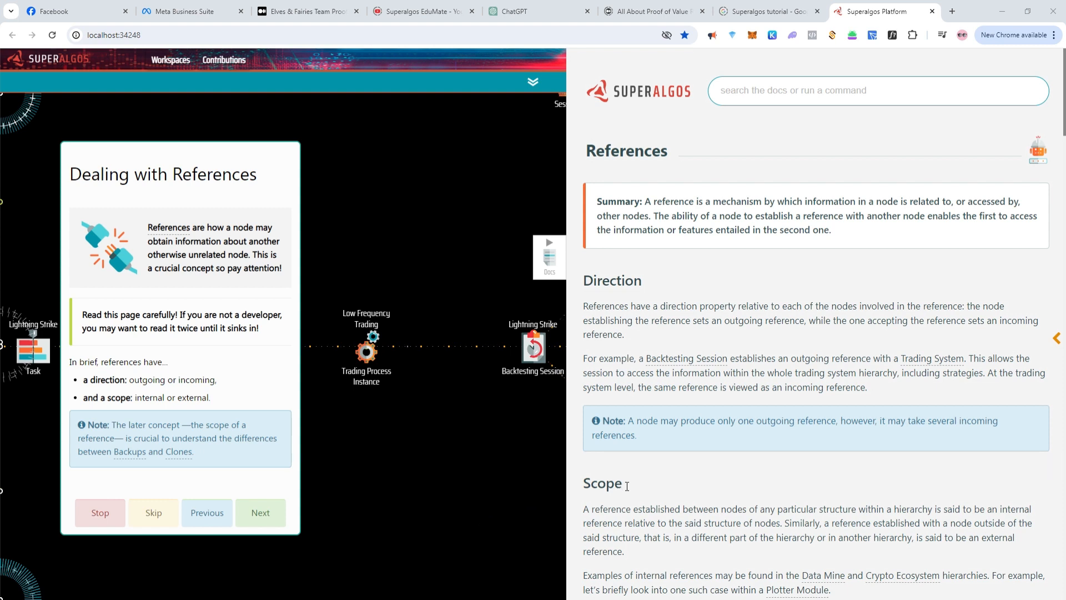
- In the Dealing with References lesson, read the Direction and Scope sections of the References Docs page
{"action": "scroll", "coordinate": [627, 486], "scroll_direction": "down", "scroll_amount": 5}
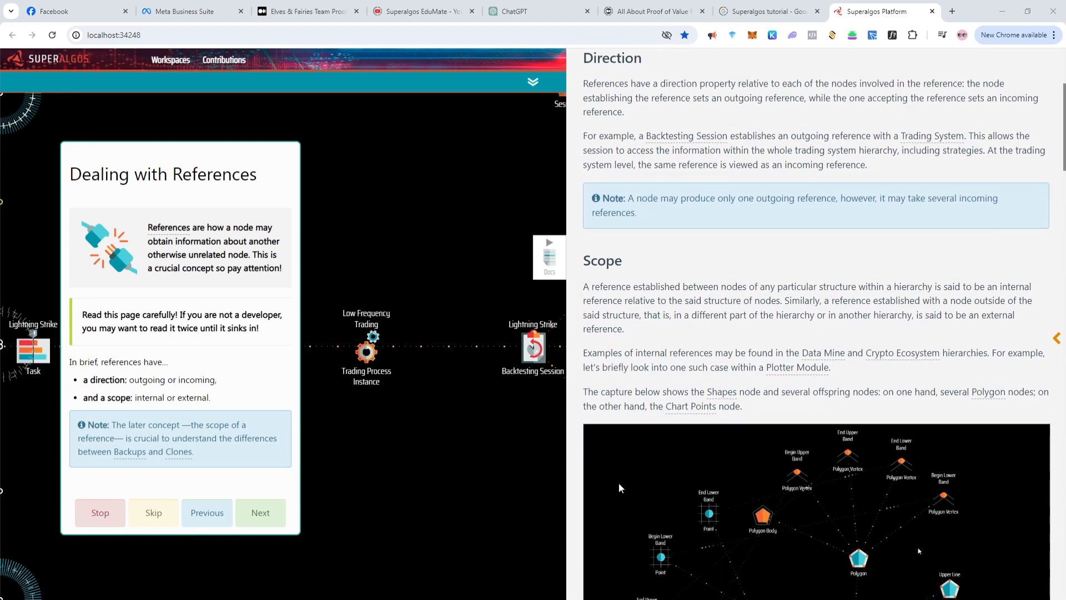
{"action": "scroll", "coordinate": [621, 487], "scroll_direction": "down", "scroll_amount": 2}
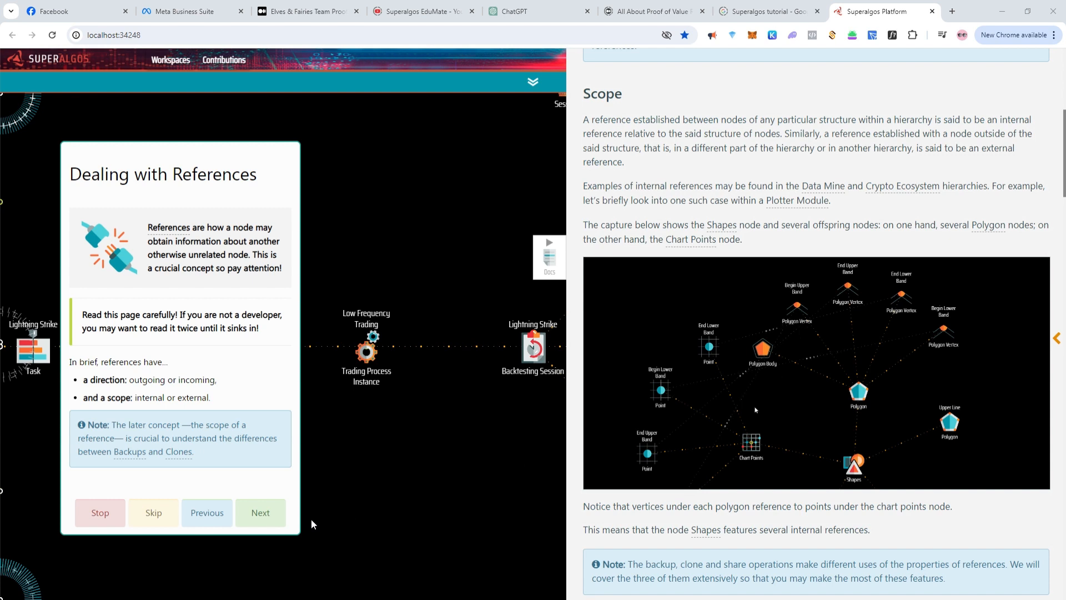
- Advance from Dealing with References through the Let's See Some References lesson to the Visualizing References lesson
{"action": "left_click", "coordinate": [278, 521]}
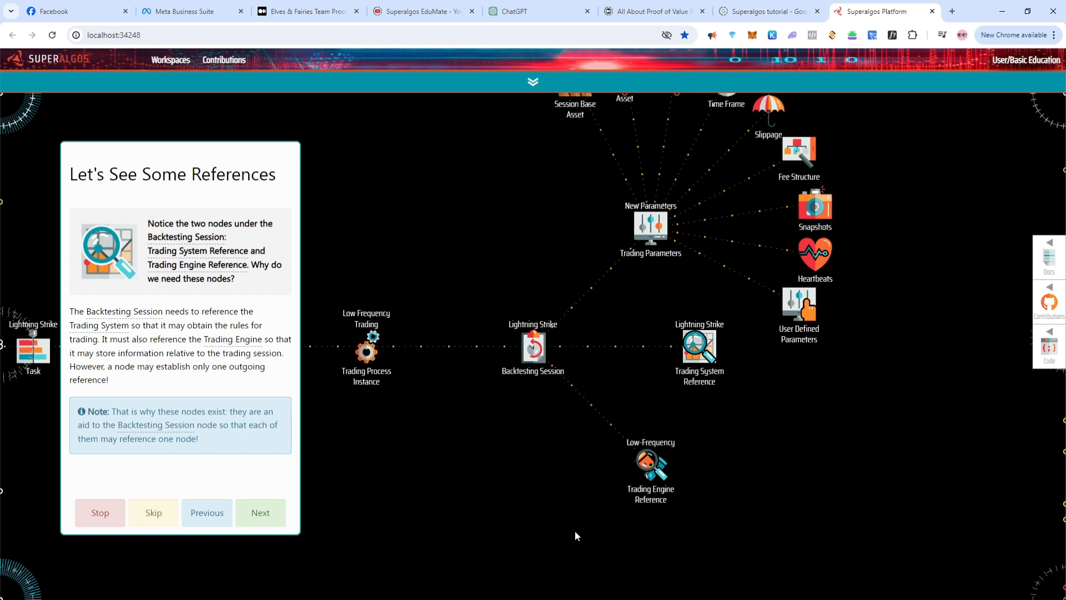
{"action": "mouse_move", "coordinate": [646, 481]}
{"action": "left_click", "coordinate": [276, 520]}
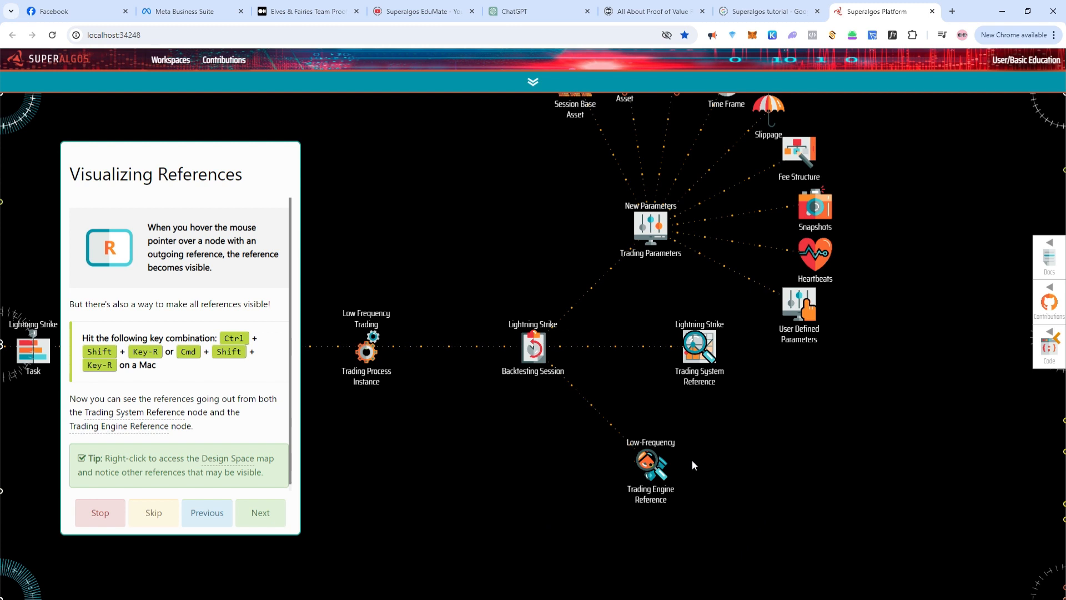
- Make all node references visible, and bring up the Design Space map to view the references between hierarchies
{"action": "mouse_move", "coordinate": [692, 460]}
{"action": "mouse_move", "coordinate": [732, 389]}
{"action": "key", "text": "ctrl+shift+r"}
{"action": "right_click", "coordinate": [725, 439]}
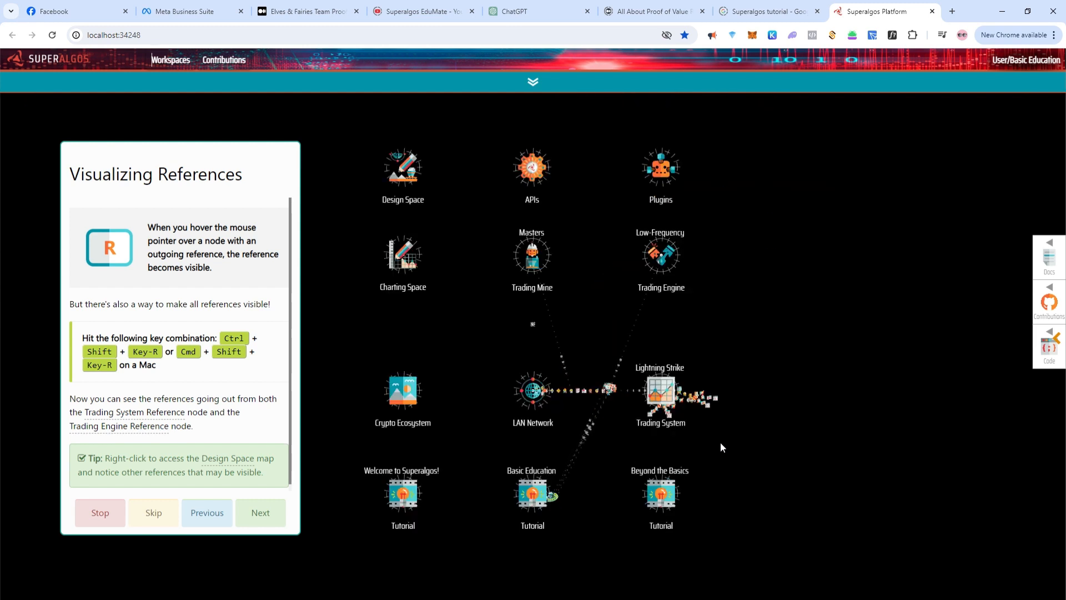
- Advance to the Establishing References lesson and break the existing reference of the Trading System Reference node
{"action": "left_click", "coordinate": [280, 525]}
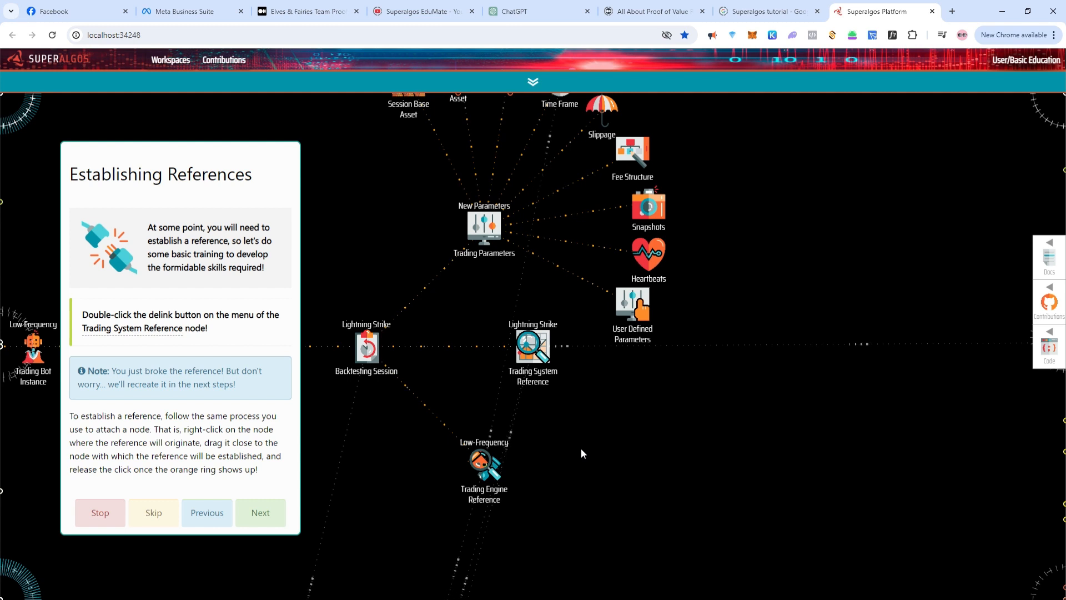
{"action": "mouse_move", "coordinate": [551, 371]}
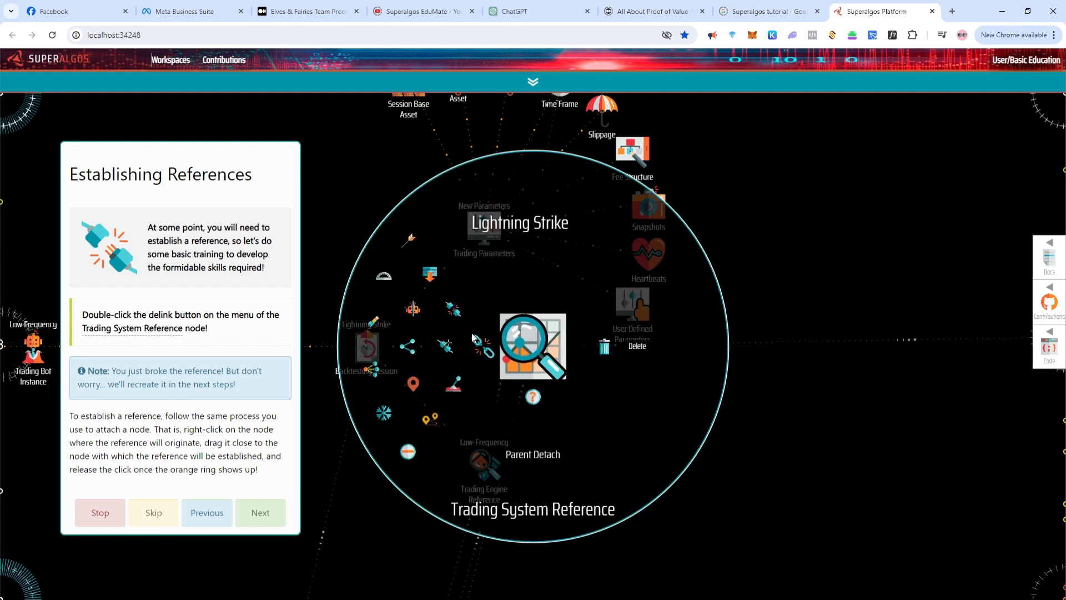
{"action": "double_click", "coordinate": [457, 315]}
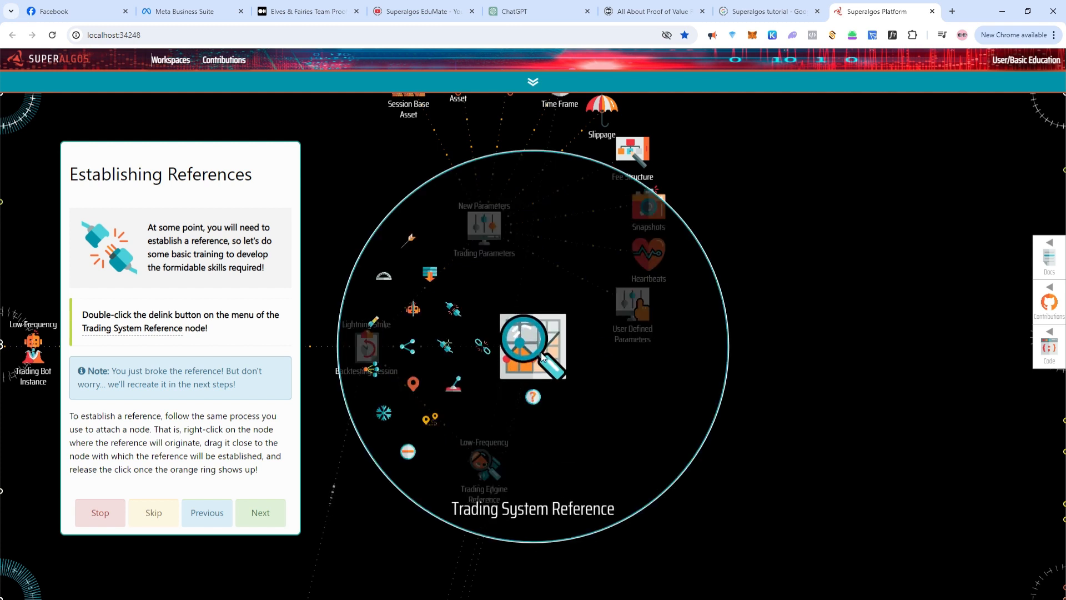
{"action": "mouse_move", "coordinate": [543, 356]}
{"action": "left_click_drag", "start_coordinate": [543, 357], "coordinate": [758, 350]}
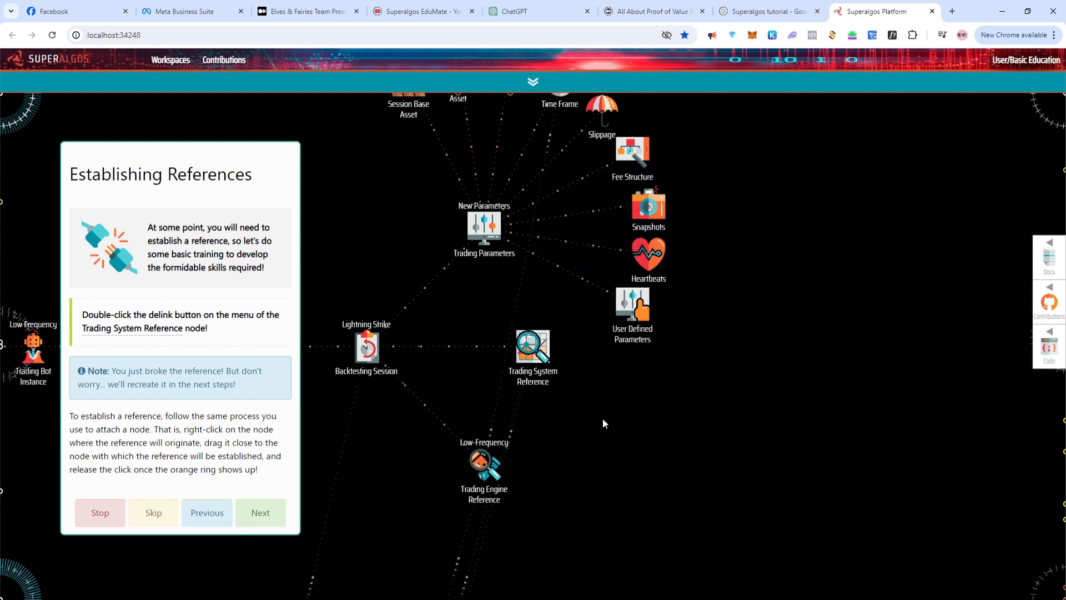
{"action": "mouse_move", "coordinate": [377, 442]}
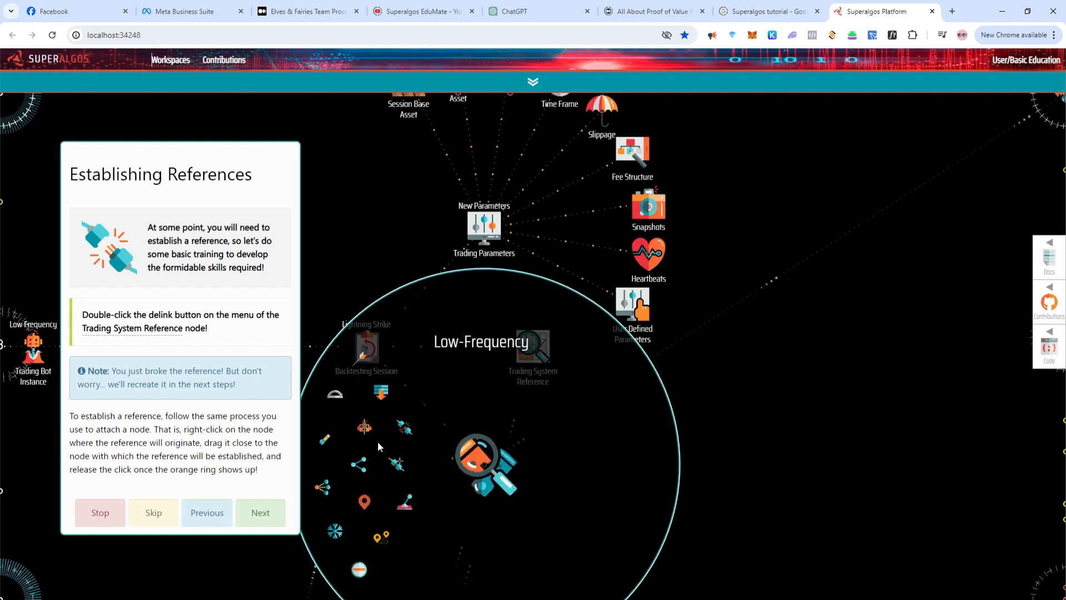
- In the Let's Get On With It! lesson, read the Moving Nodes section of the Docs page, and continue to Is It Done?
{"action": "left_click", "coordinate": [280, 515]}
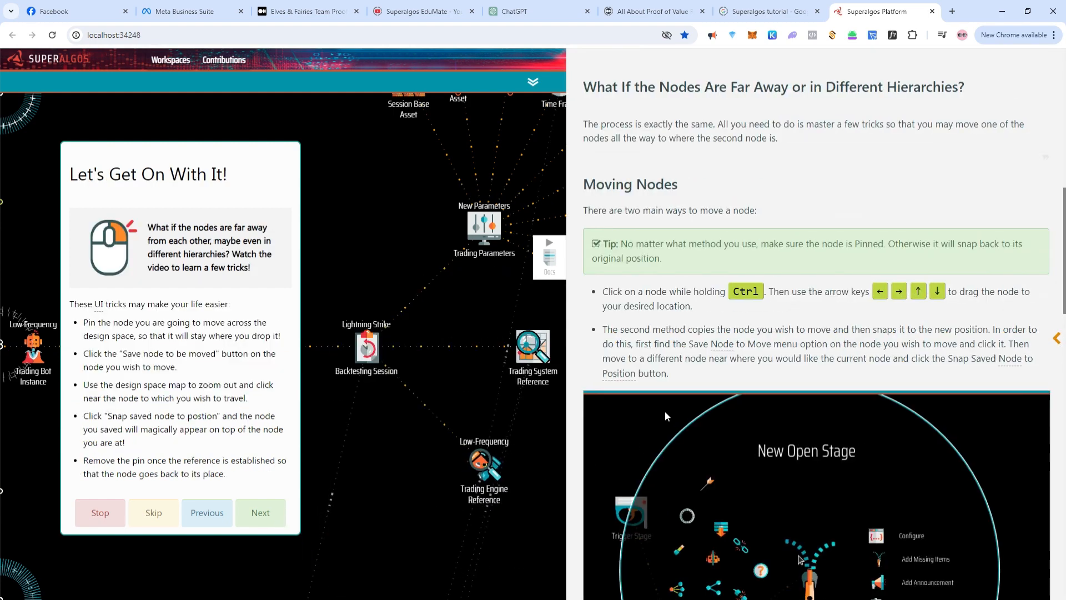
{"action": "scroll", "coordinate": [661, 388], "scroll_direction": "down", "scroll_amount": 3}
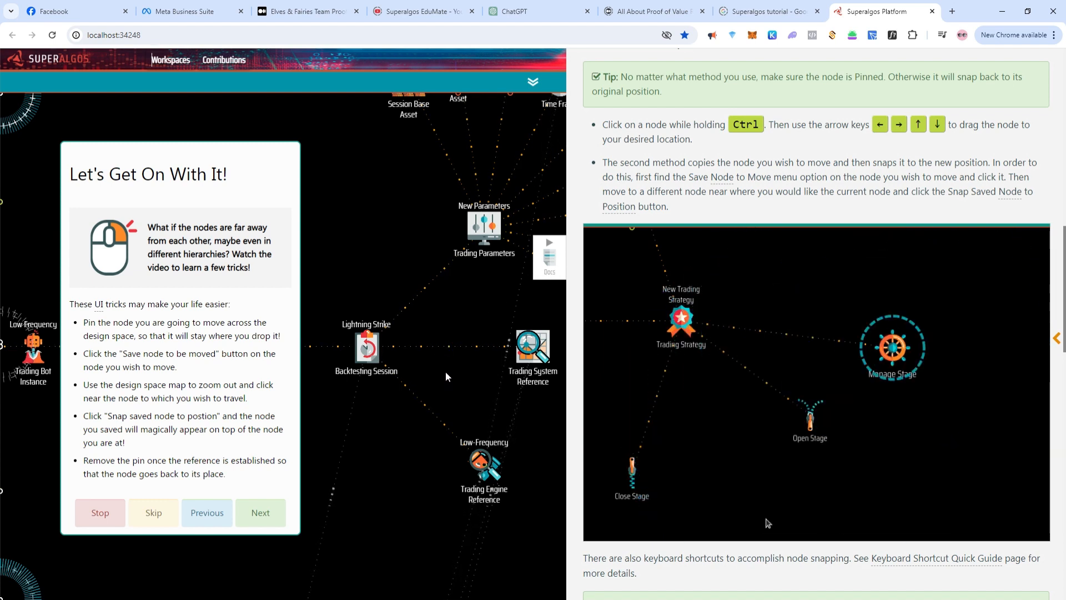
{"action": "left_click", "coordinate": [275, 519]}
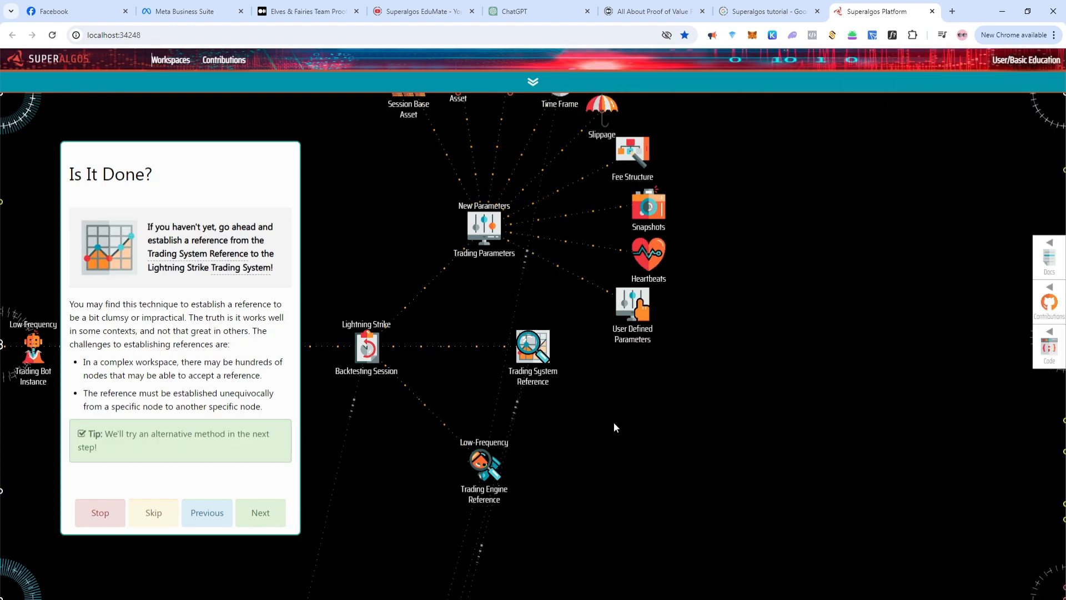
- Pin the Trading System Reference node and save it as the node to be moved
{"action": "mouse_move", "coordinate": [539, 360]}
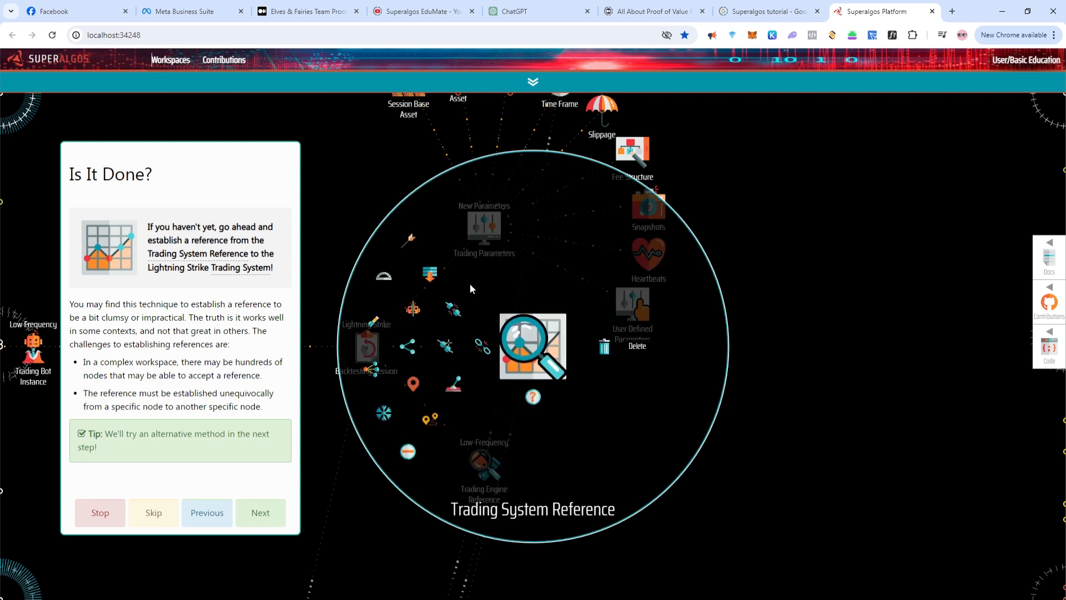
{"action": "left_click", "coordinate": [406, 243]}
{"action": "left_click", "coordinate": [414, 384]}
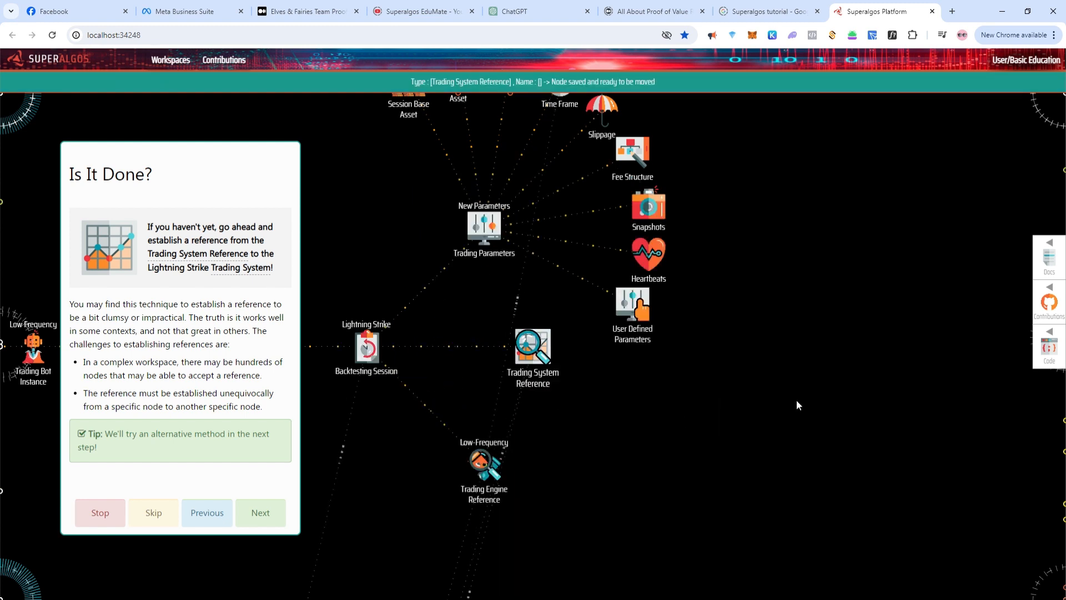
- Travel to the Lightning Strike Trading System hierarchy and snap the saved Trading System Reference node to the Trading System's position
{"action": "scroll", "coordinate": [797, 399], "scroll_direction": "down", "scroll_amount": 5}
{"action": "left_click", "coordinate": [669, 410]}
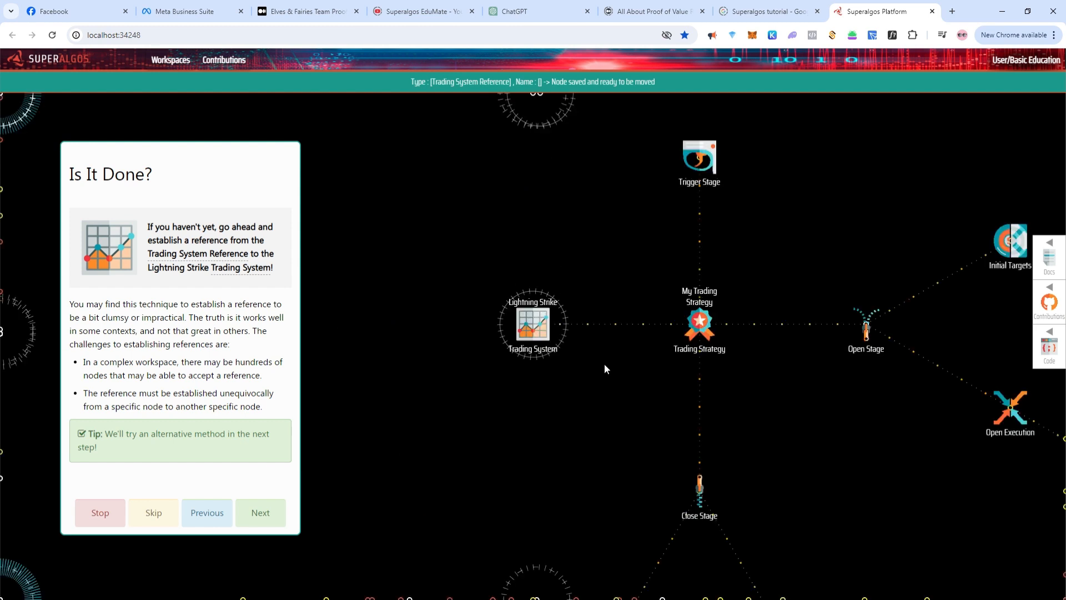
{"action": "mouse_move", "coordinate": [533, 324]}
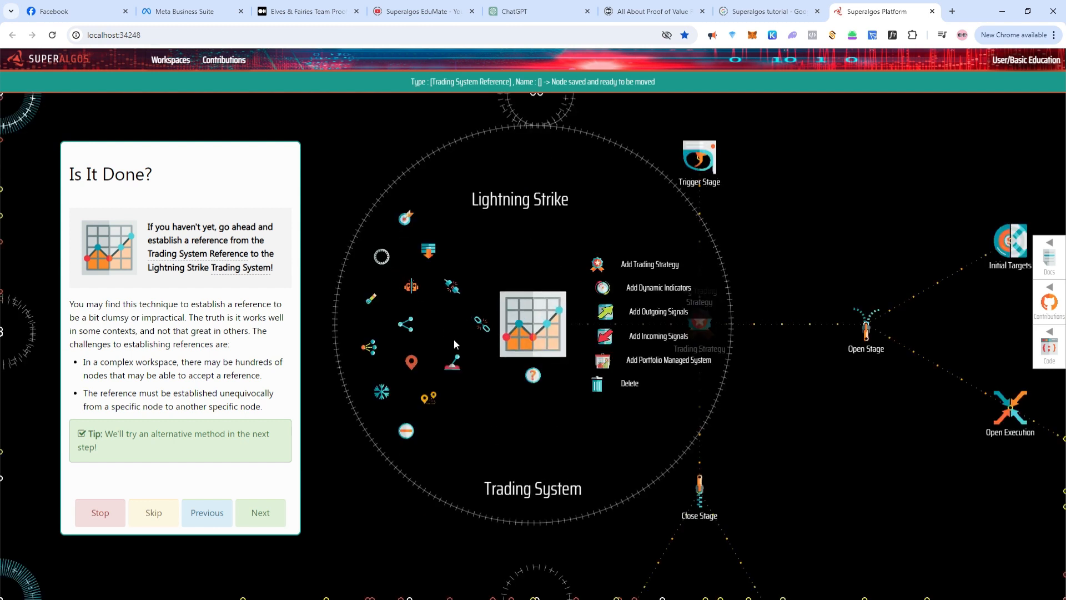
{"action": "left_click", "coordinate": [427, 398]}
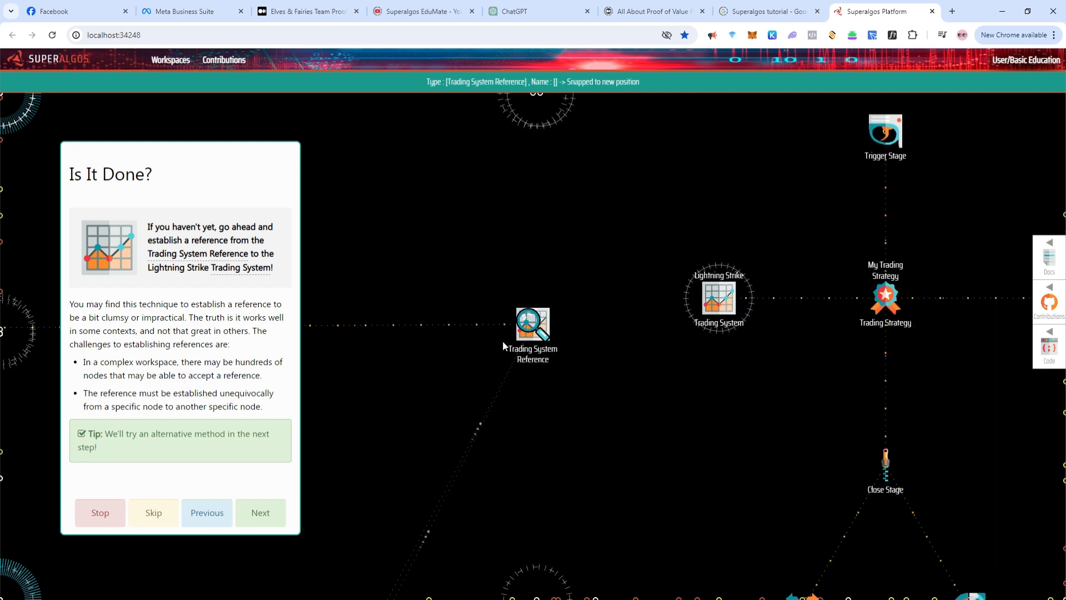
- Establish the reference from the Trading System Reference node to the Lightning Strike Trading System, and unpin the node
{"action": "mouse_move", "coordinate": [532, 327]}
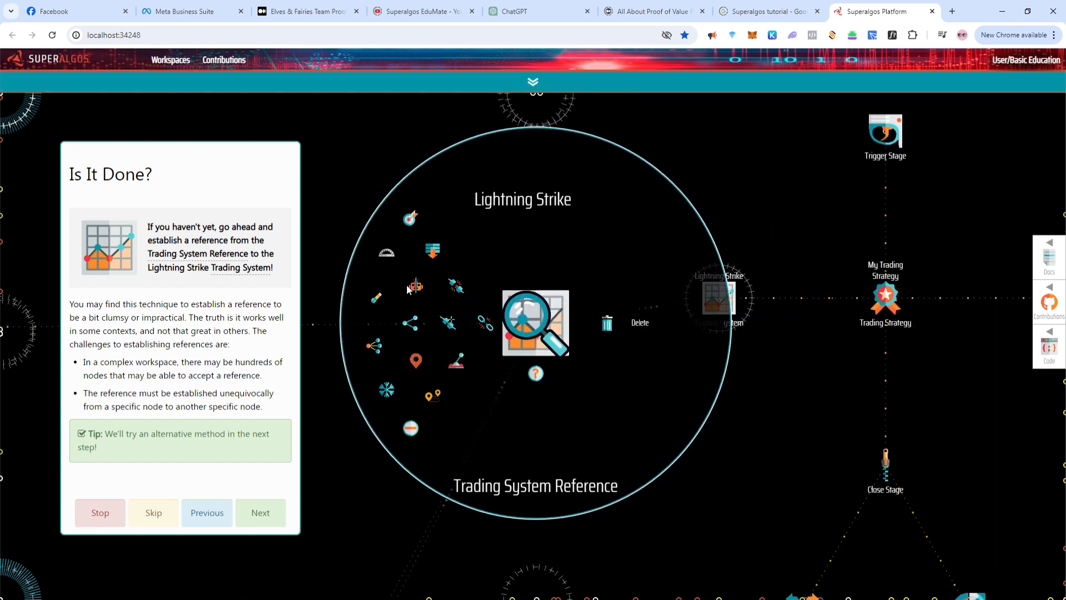
{"action": "left_click", "coordinate": [411, 223]}
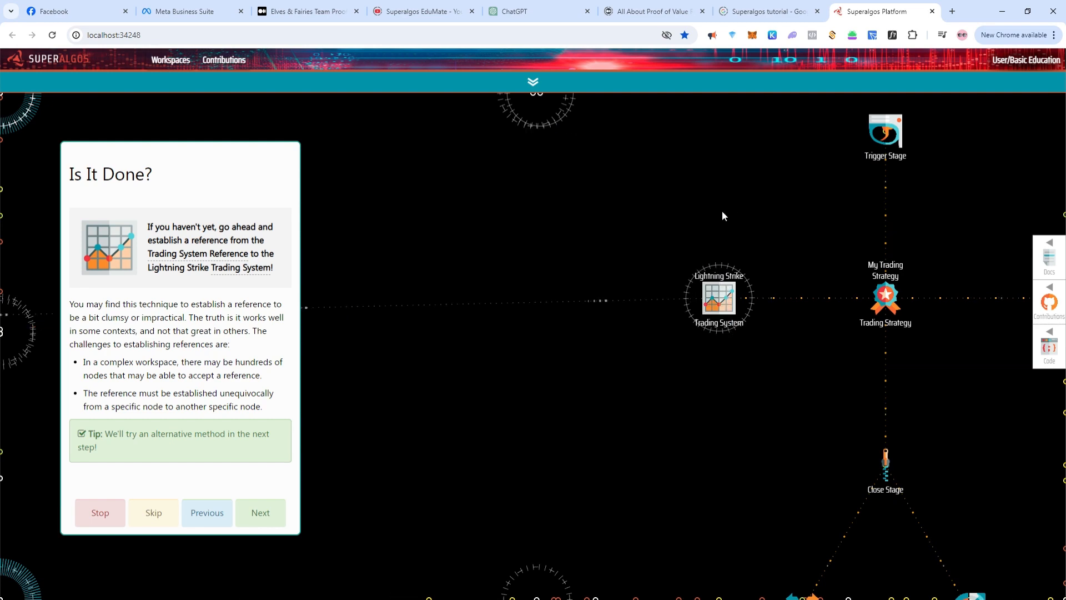
{"action": "scroll", "coordinate": [667, 234], "scroll_direction": "down", "scroll_amount": 5}
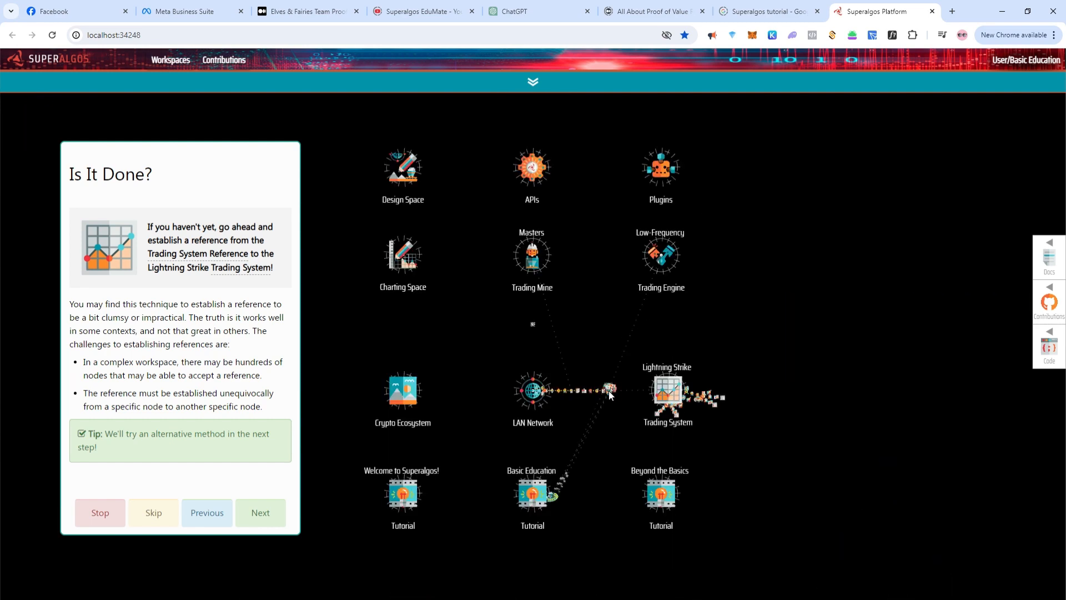
{"action": "scroll", "coordinate": [611, 383], "scroll_direction": "up", "scroll_amount": 5}
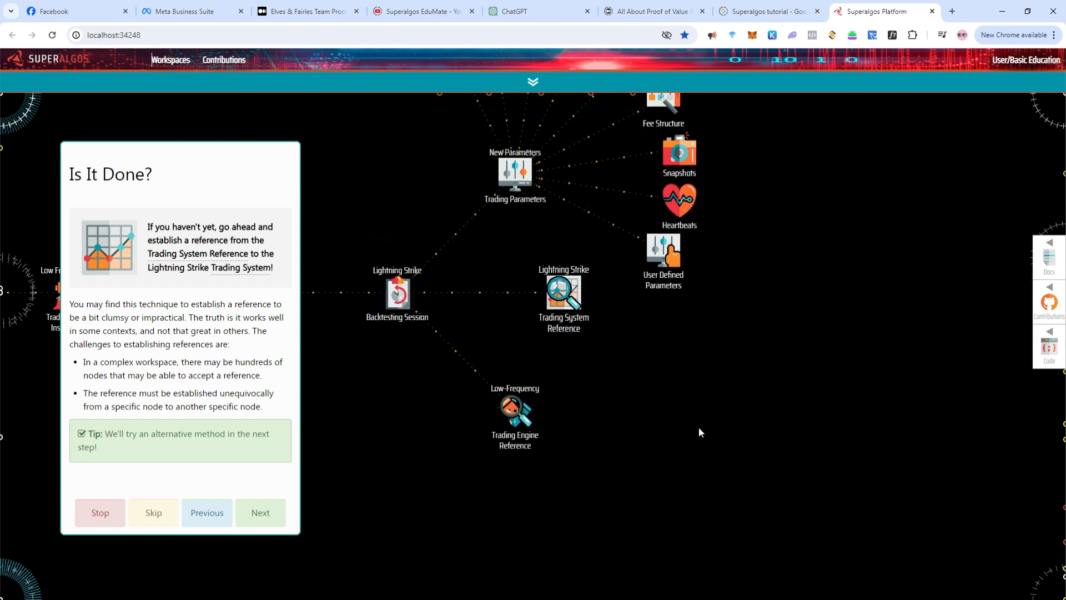
- In the Let's Try the Easy Way lesson, delink the Trading Engine Reference node and recreate its reference to the Low-Frequency node
{"action": "left_click", "coordinate": [271, 518]}
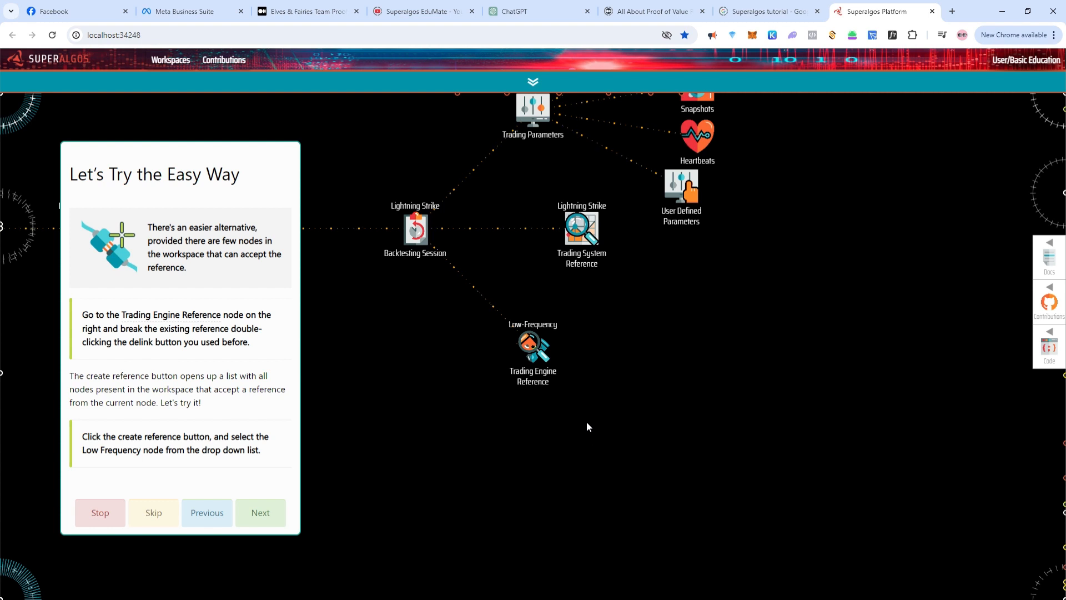
{"action": "mouse_move", "coordinate": [541, 350]}
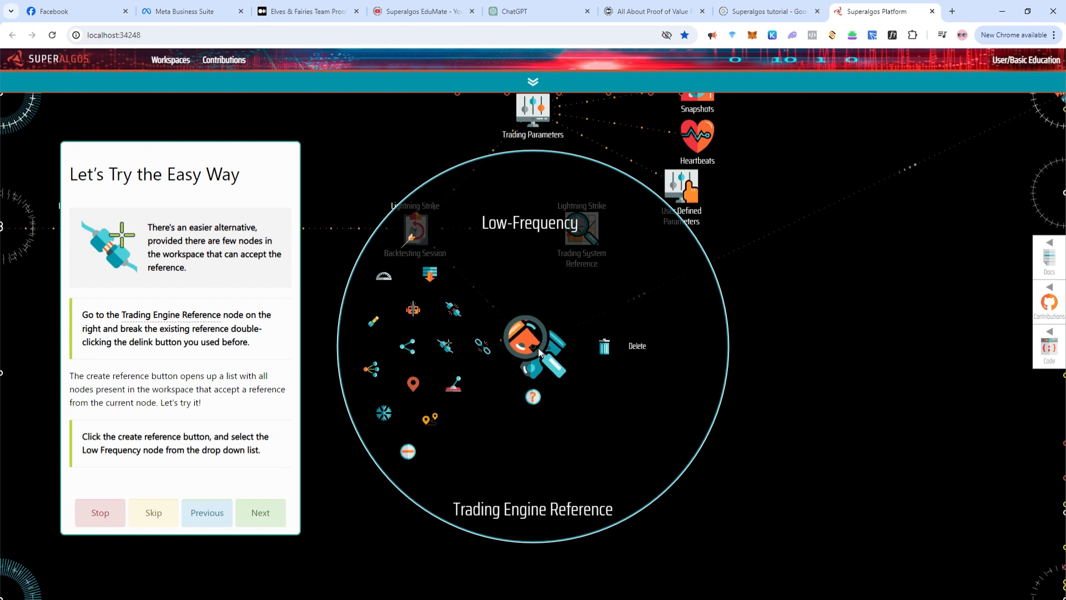
{"action": "double_click", "coordinate": [456, 314]}
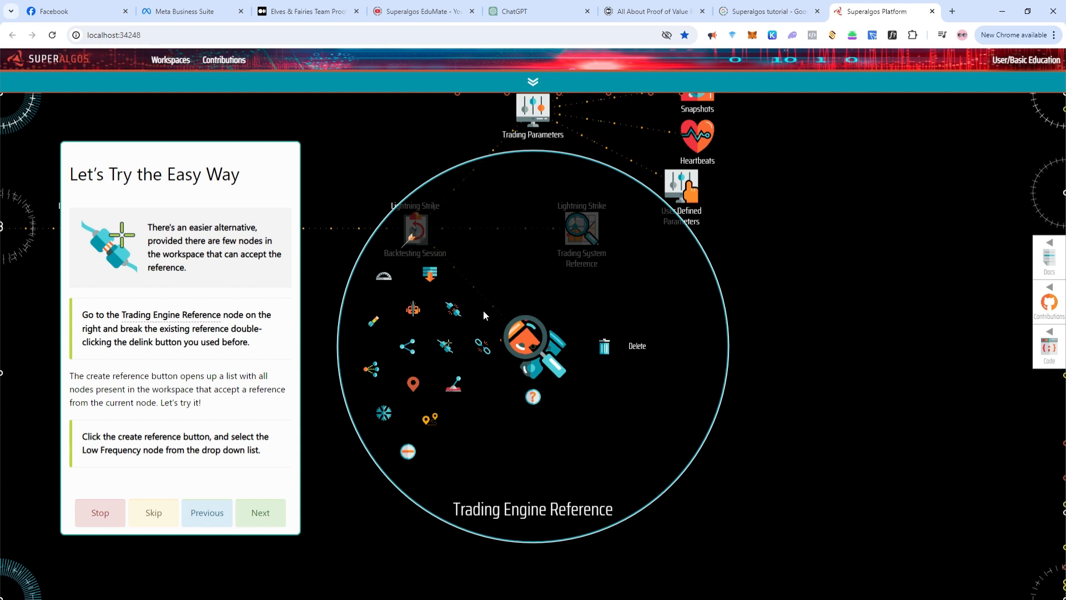
{"action": "left_click", "coordinate": [444, 348]}
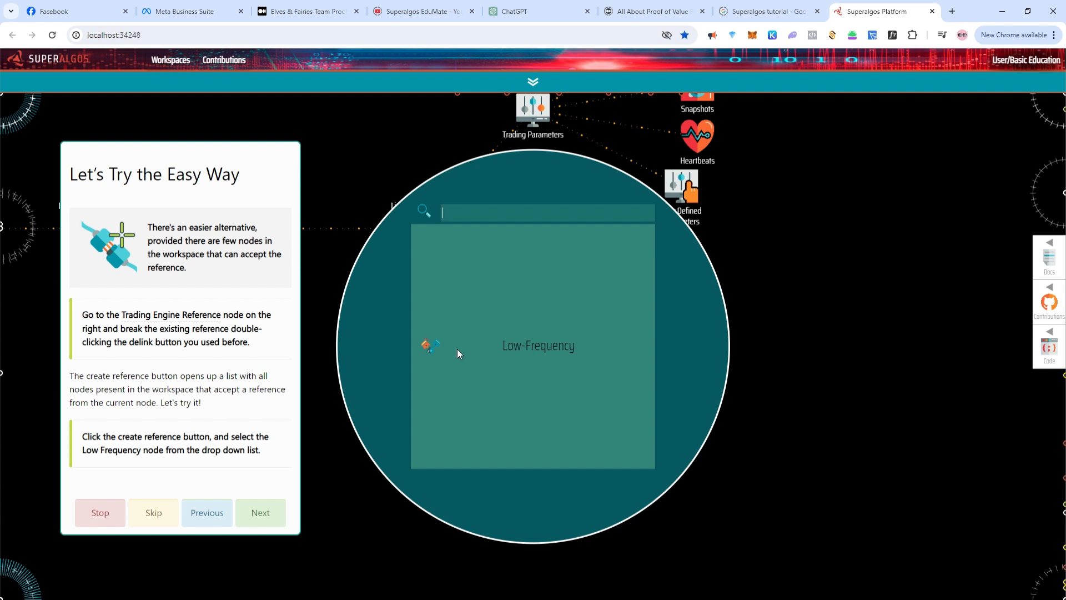
{"action": "left_click", "coordinate": [542, 357]}
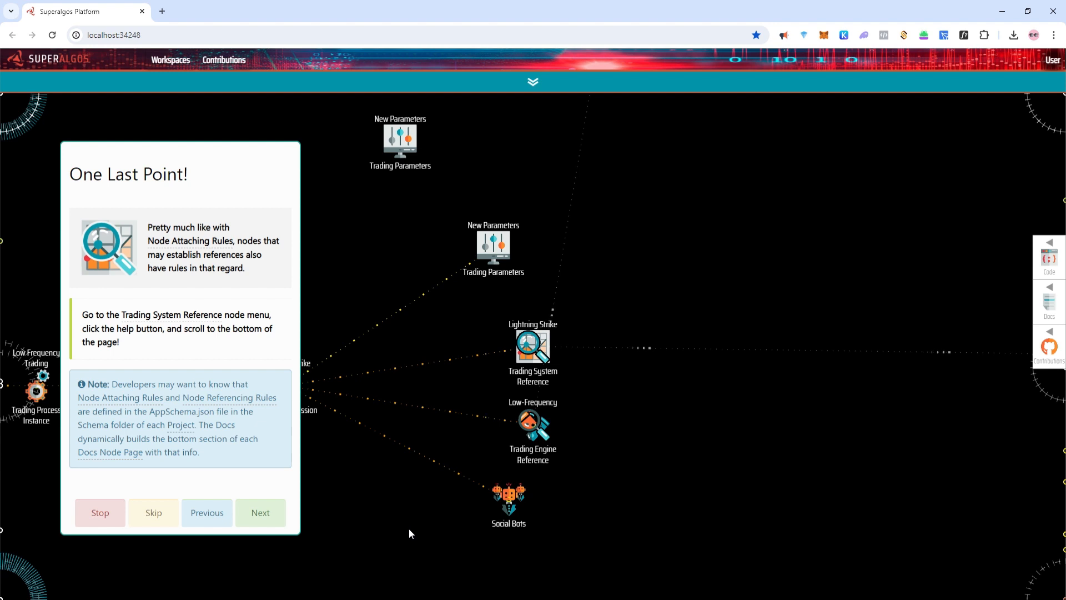
- In the One Last Point! lesson, open the Docs page of the Trading System Reference node and examine its Referencing Rules
{"action": "mouse_move", "coordinate": [539, 355]}
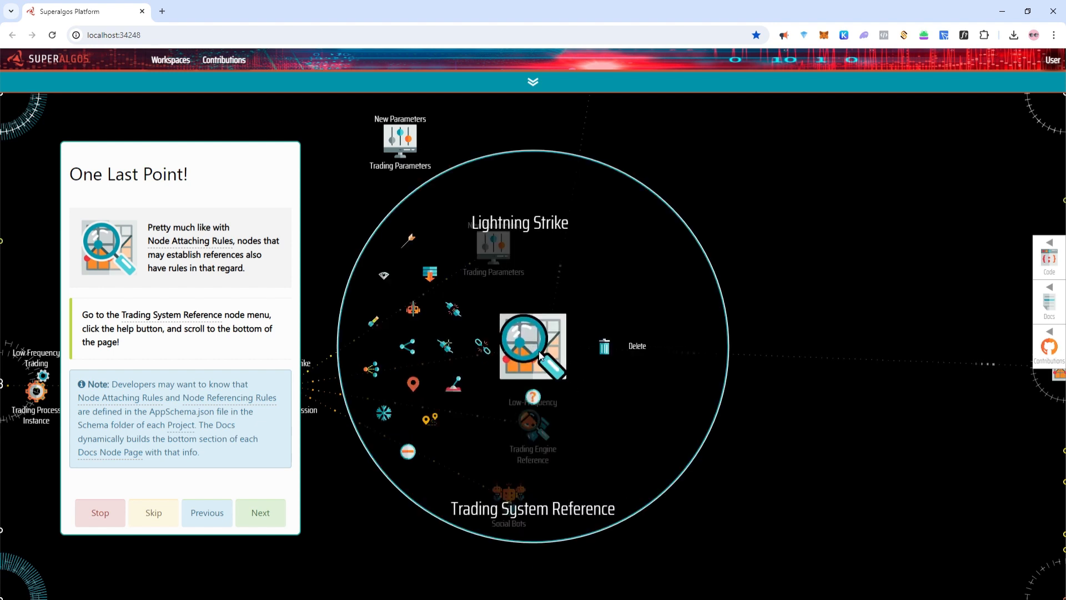
{"action": "left_click", "coordinate": [533, 396]}
{"action": "scroll", "coordinate": [791, 409], "scroll_direction": "down", "scroll_amount": 9}
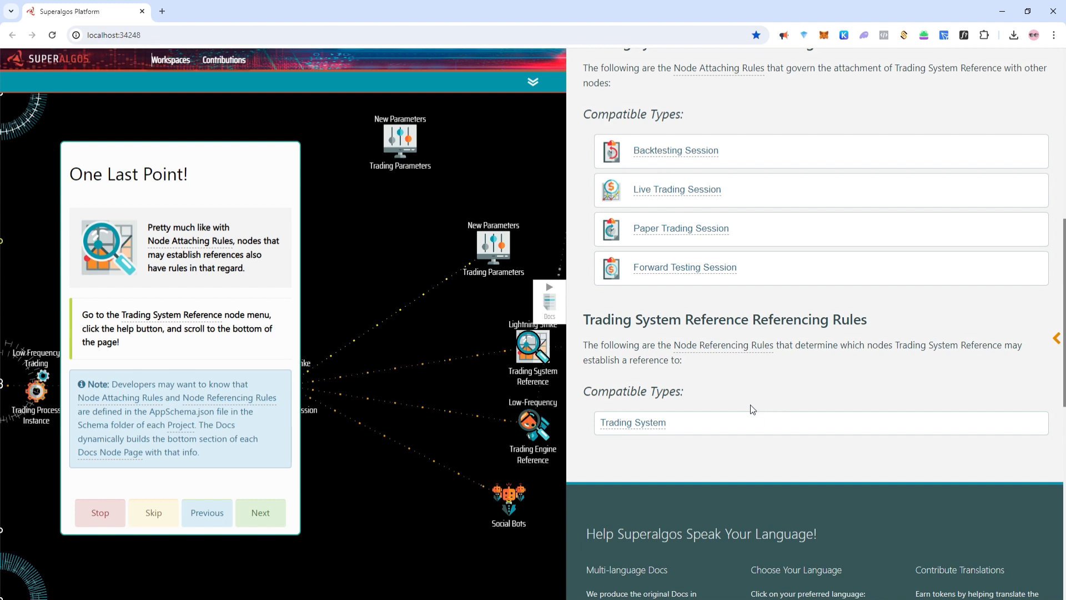
- Advance to the Back to Backups! lesson and read the Outgoing, Incoming and Internal References sections of the Backups Docs page
{"action": "mouse_move", "coordinate": [537, 500]}
{"action": "left_click", "coordinate": [279, 519]}
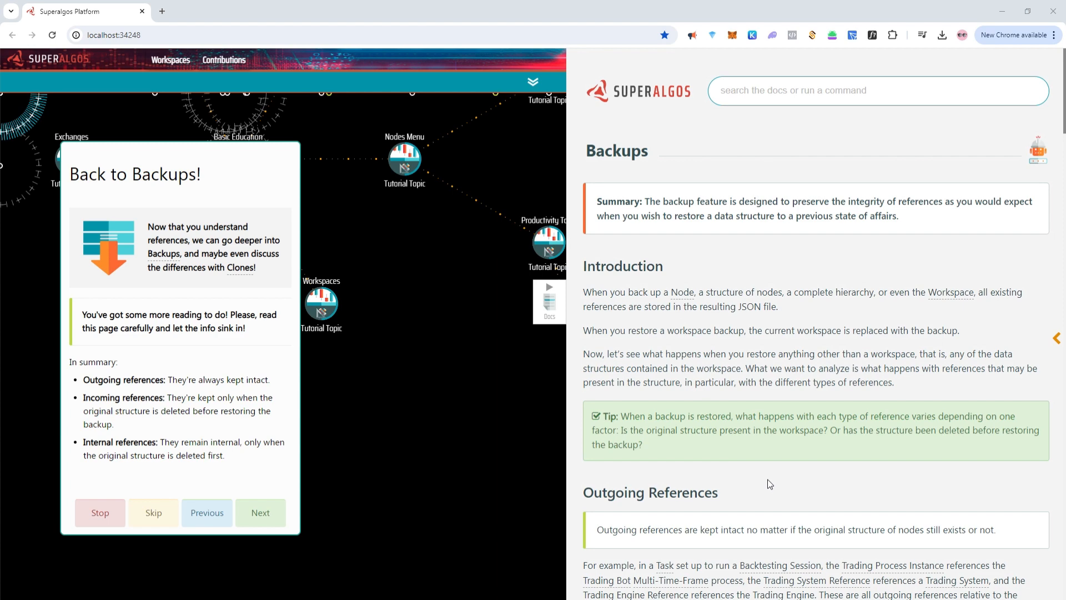
{"action": "scroll", "coordinate": [767, 478], "scroll_direction": "down", "scroll_amount": 5}
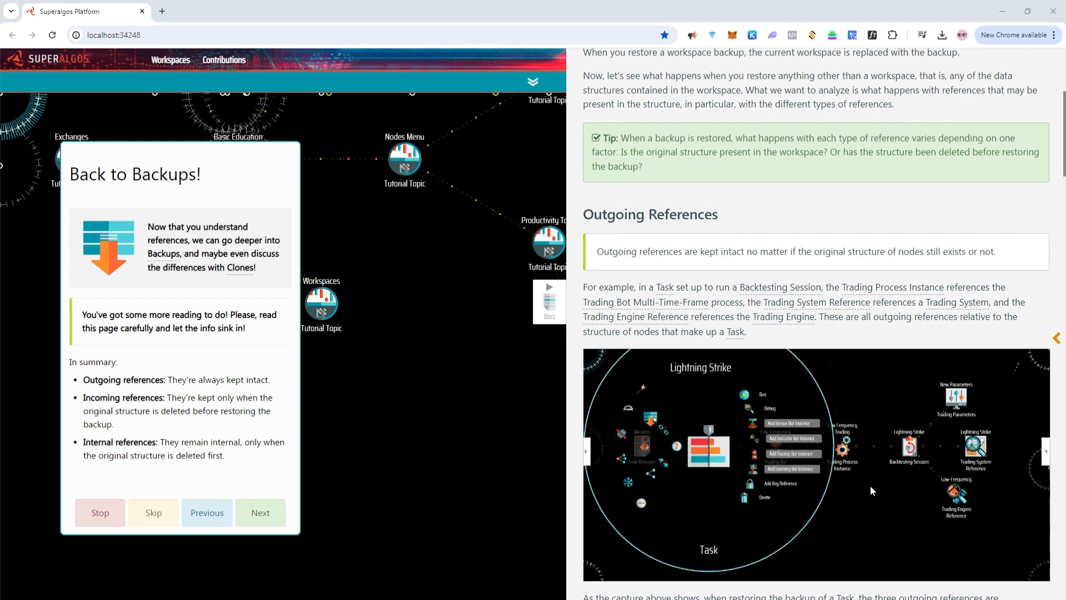
{"action": "scroll", "coordinate": [871, 485], "scroll_direction": "down", "scroll_amount": 7}
{"action": "scroll", "coordinate": [816, 452], "scroll_direction": "down", "scroll_amount": 3}
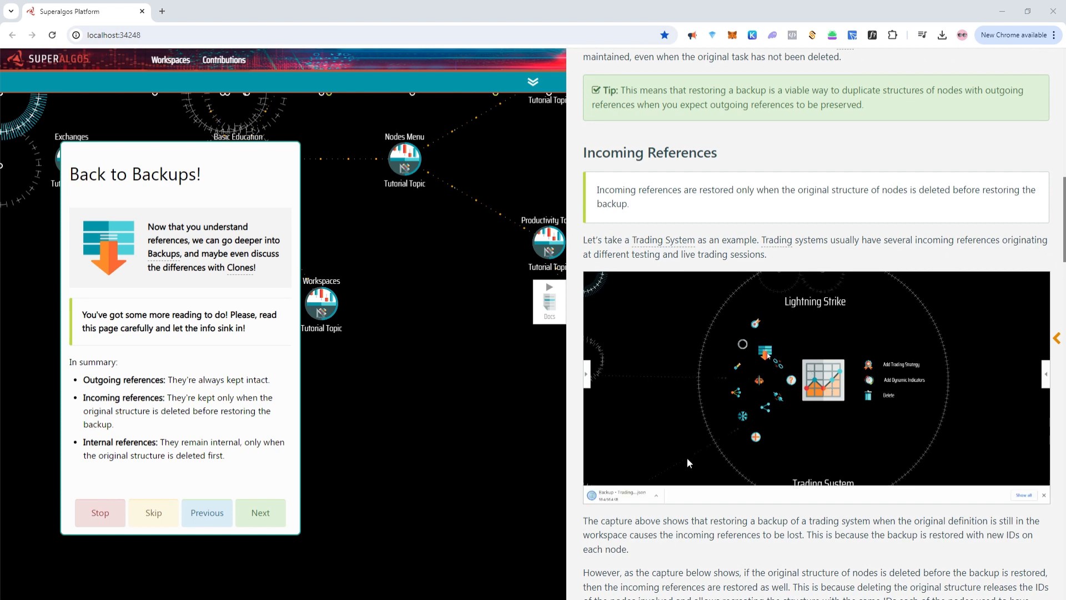
{"action": "scroll", "coordinate": [698, 452], "scroll_direction": "down", "scroll_amount": 4}
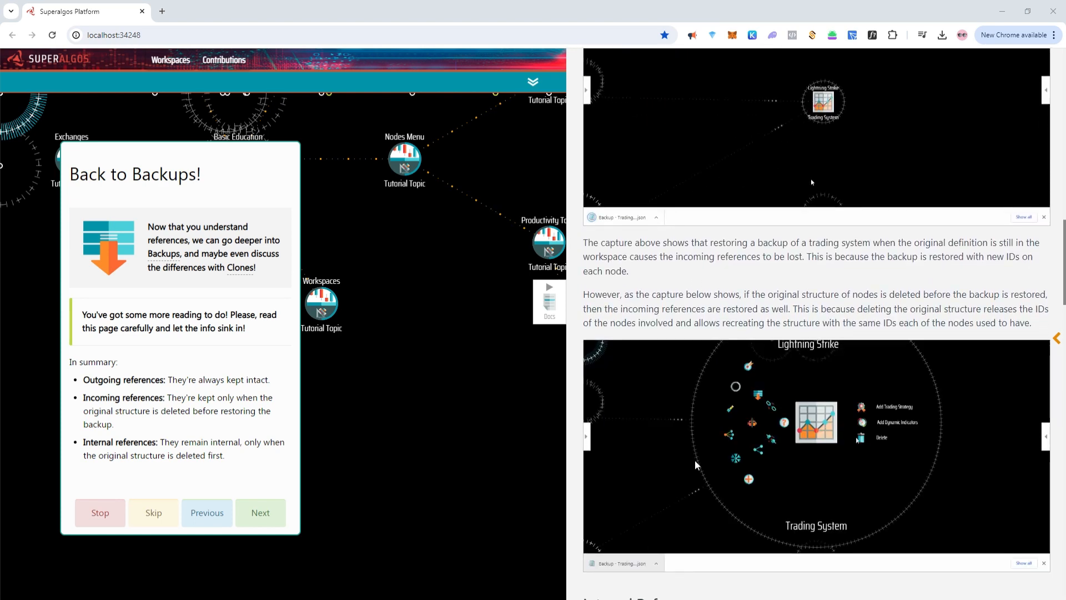
{"action": "scroll", "coordinate": [695, 461], "scroll_direction": "down", "scroll_amount": 5}
{"action": "scroll", "coordinate": [695, 460], "scroll_direction": "down", "scroll_amount": 2}
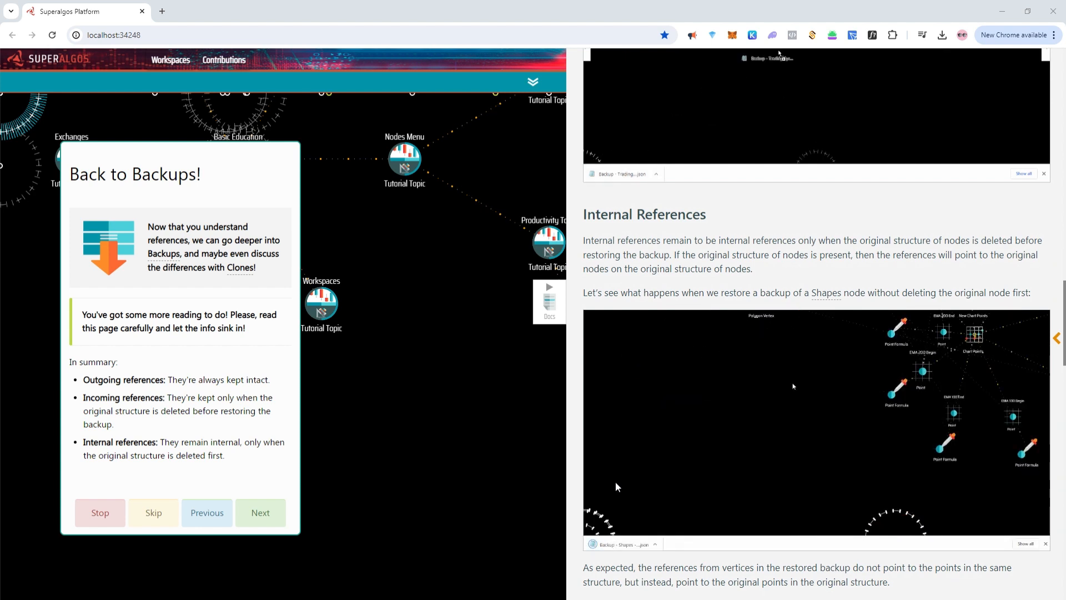
- In the Hammering Backups Home lesson, restore the Lightning Strike Task backup without deleting the original, and check its outgoing references
{"action": "left_click", "coordinate": [284, 513]}
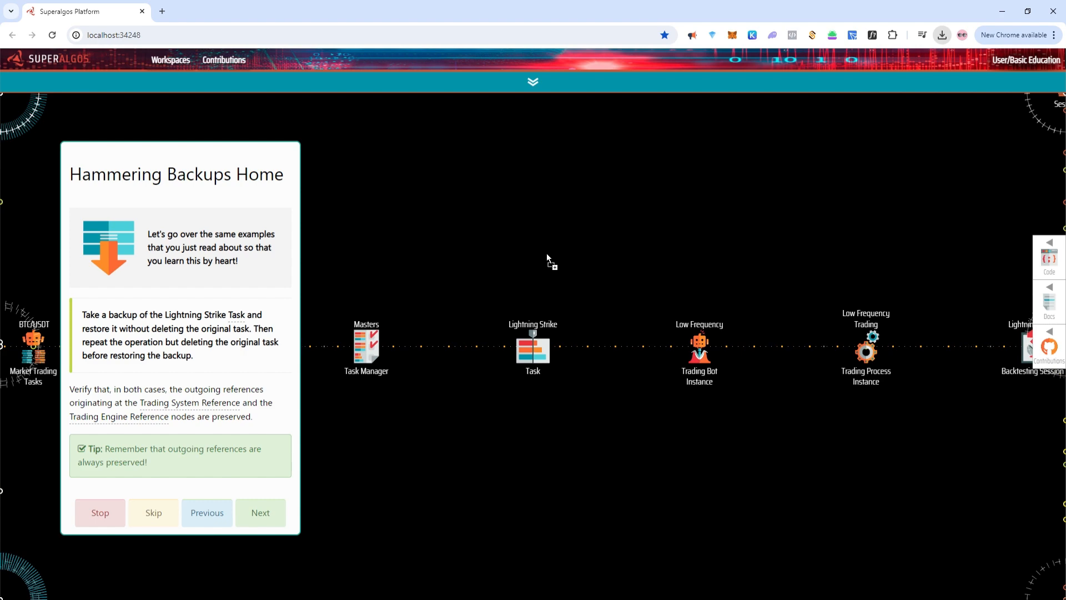
{"action": "left_click_drag", "start_coordinate": [547, 254], "coordinate": [547, 255]}
{"action": "left_click_drag", "start_coordinate": [745, 533], "coordinate": [766, 216]}
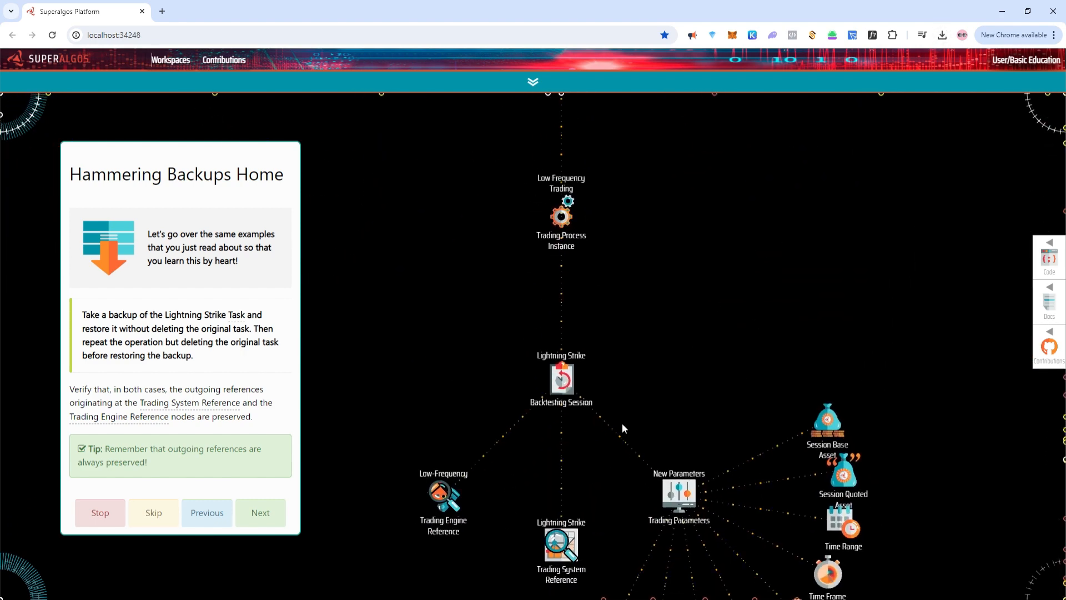
{"action": "mouse_move", "coordinate": [439, 493]}
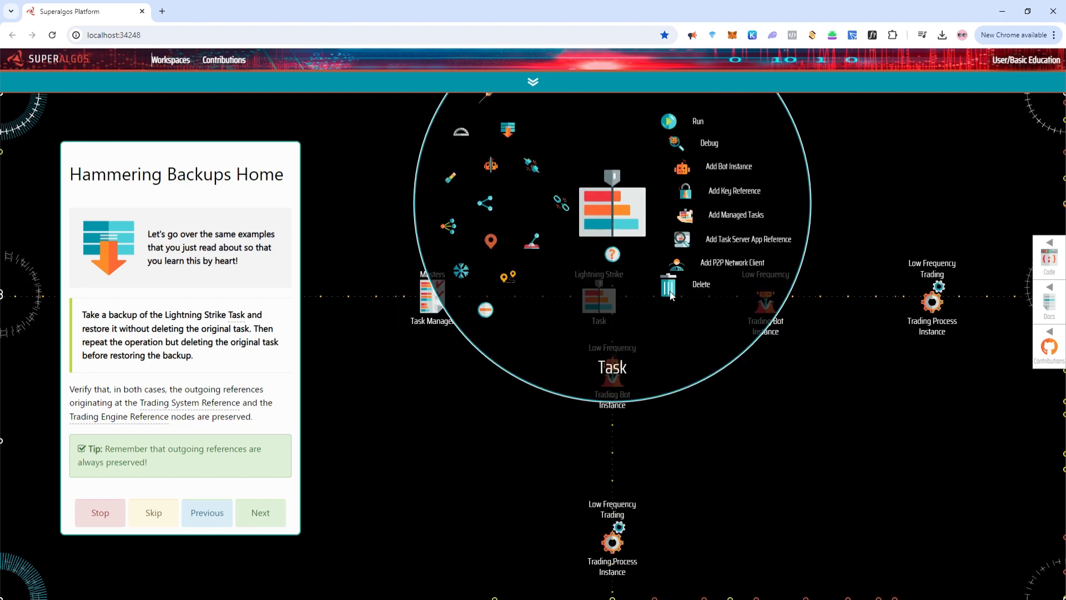
- Delete the restored copy of the Lightning Strike Task and the original Task under the Masters Task Manager
{"action": "left_click", "coordinate": [700, 286]}
{"action": "left_click", "coordinate": [700, 286]}
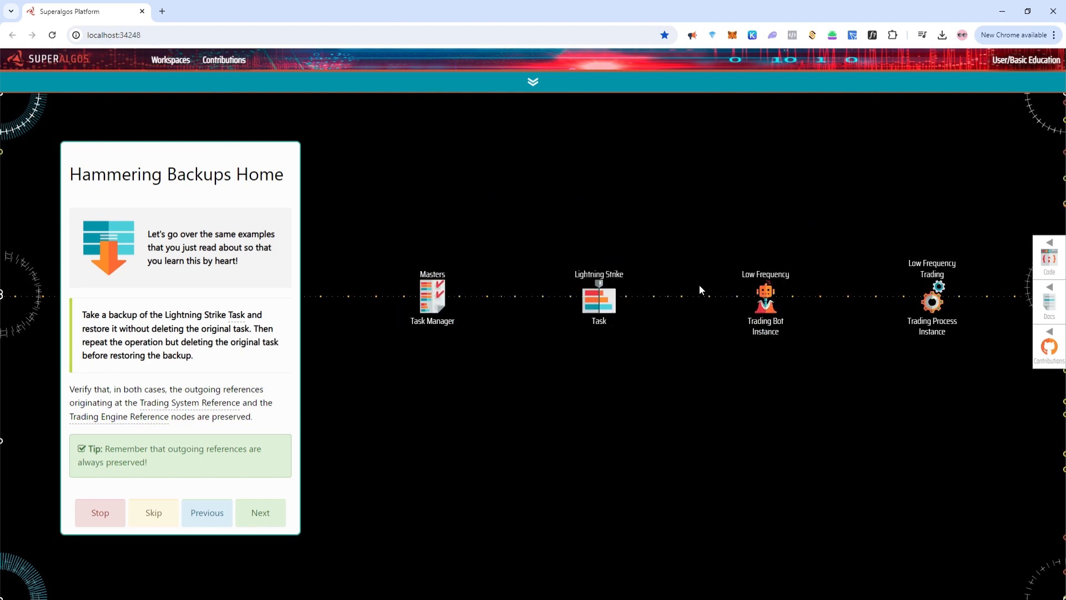
{"action": "mouse_move", "coordinate": [606, 307]}
{"action": "left_click", "coordinate": [675, 382]}
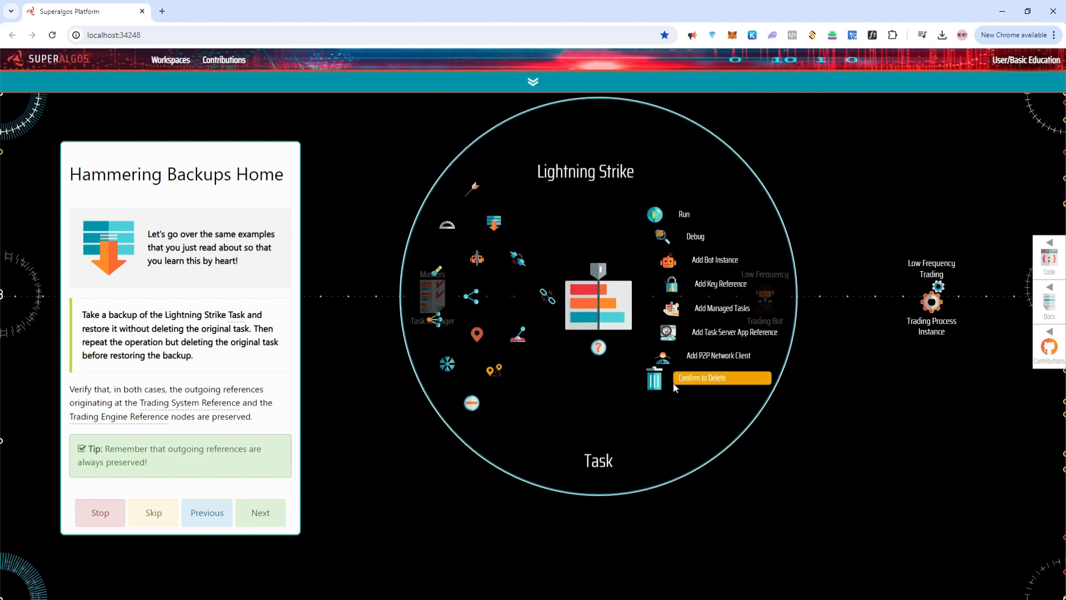
{"action": "left_click", "coordinate": [676, 383]}
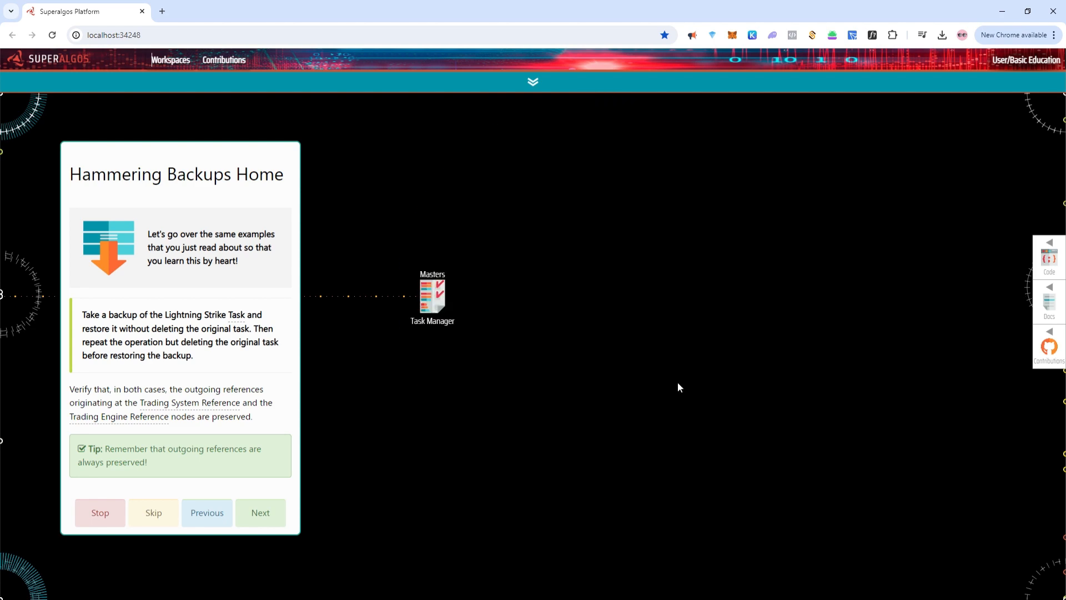
- Restore the Lightning Strike Task backup into the design space and check its Trading Engine Reference and Trading System Reference nodes
{"action": "left_click", "coordinate": [943, 39]}
{"action": "left_click_drag", "start_coordinate": [833, 89], "coordinate": [648, 251]}
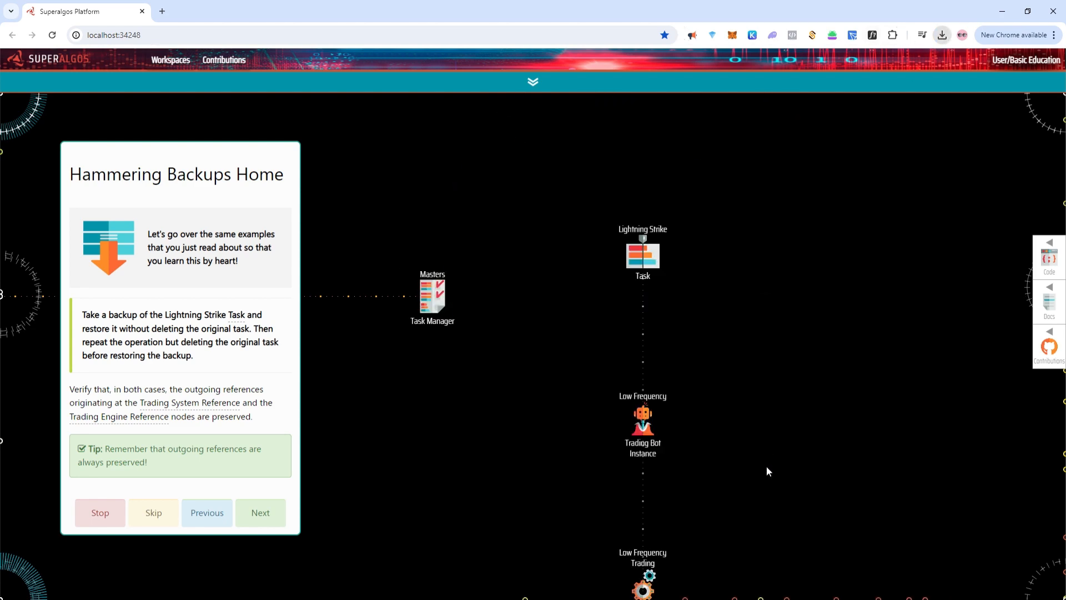
{"action": "left_click_drag", "start_coordinate": [766, 465], "coordinate": [754, 242]}
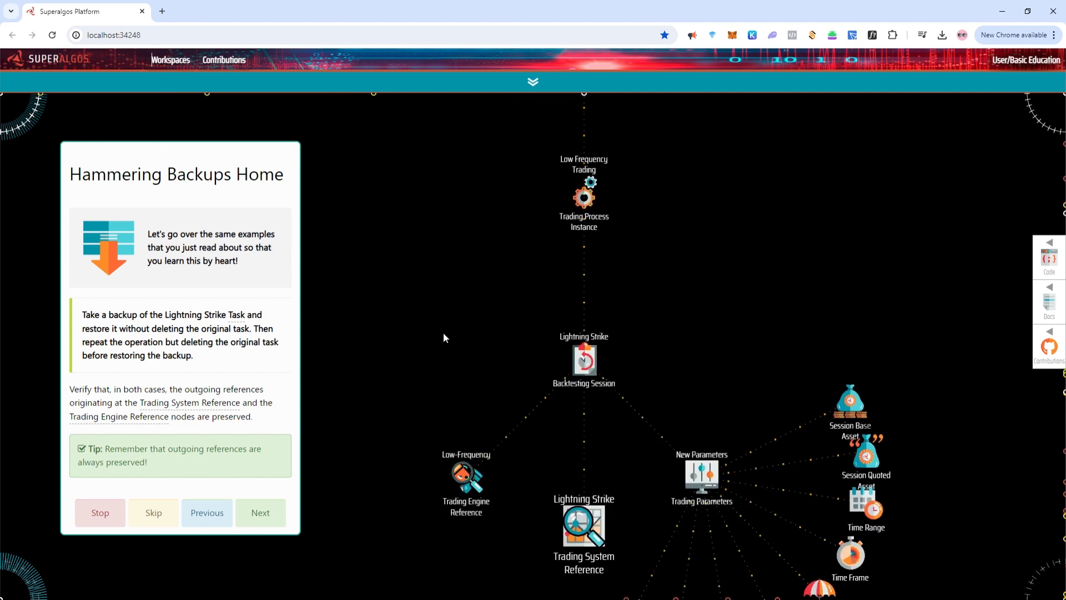
{"action": "mouse_move", "coordinate": [482, 497]}
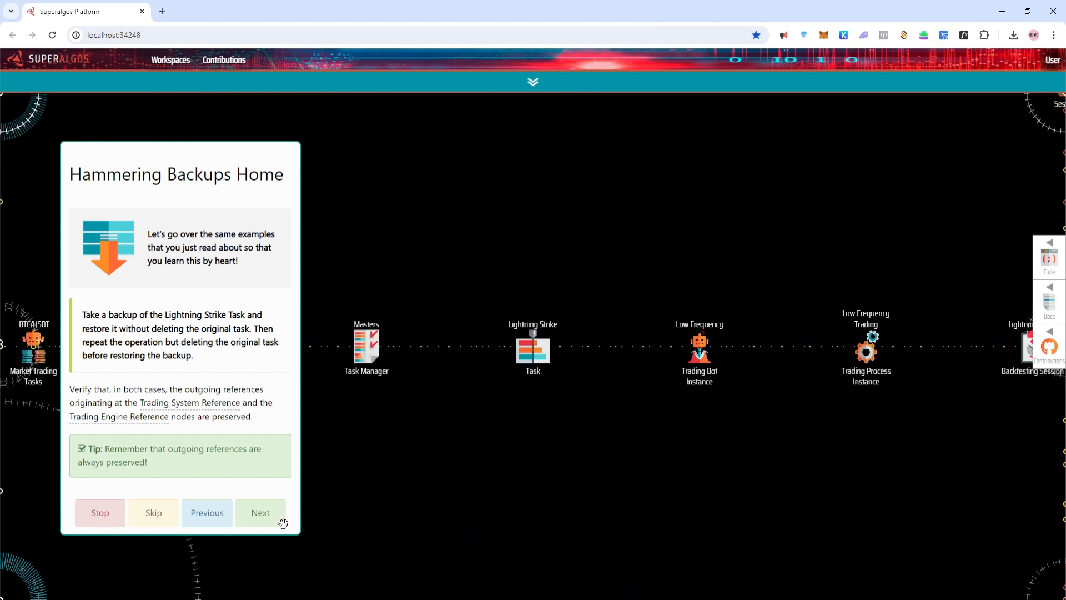
- Advance through the Back It Up Again! and One Last Backup! lessons to the No Need to Memorize lesson
{"action": "left_click", "coordinate": [279, 524]}
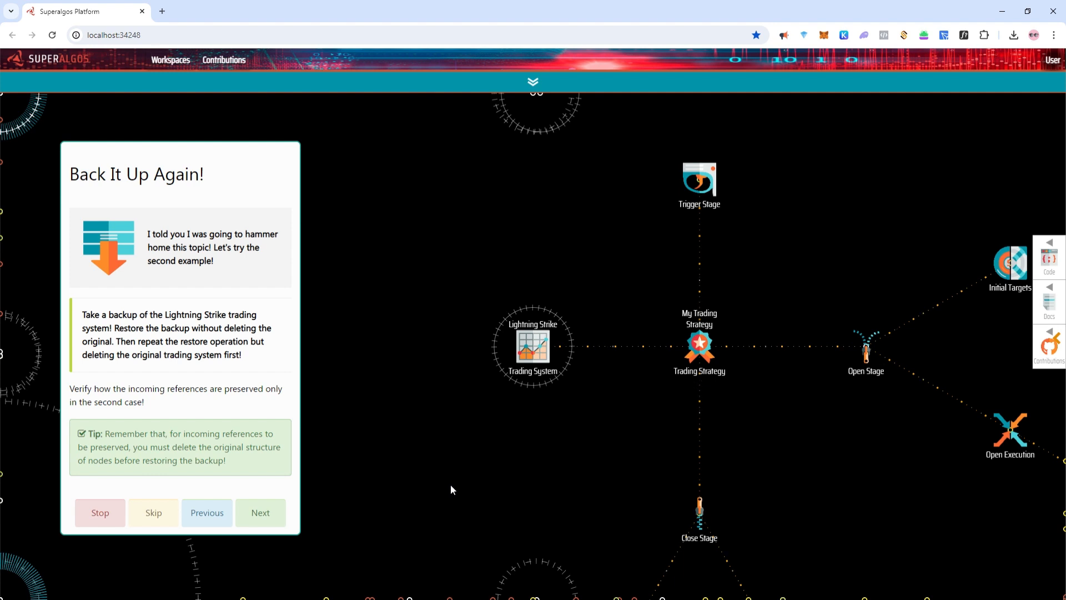
{"action": "left_click_drag", "start_coordinate": [451, 490], "coordinate": [691, 397]}
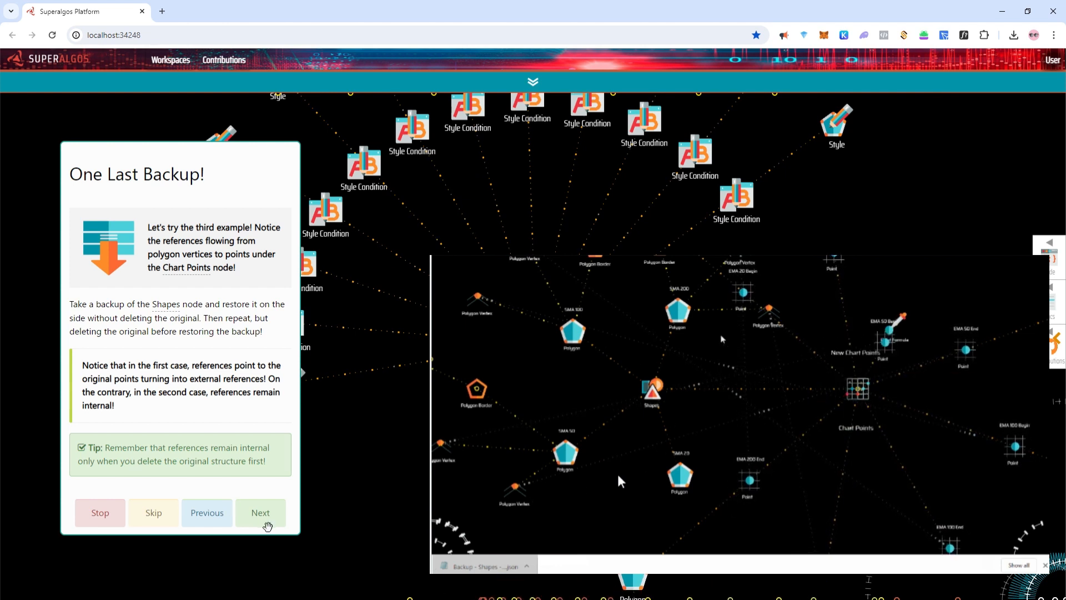
{"action": "left_click", "coordinate": [267, 524]}
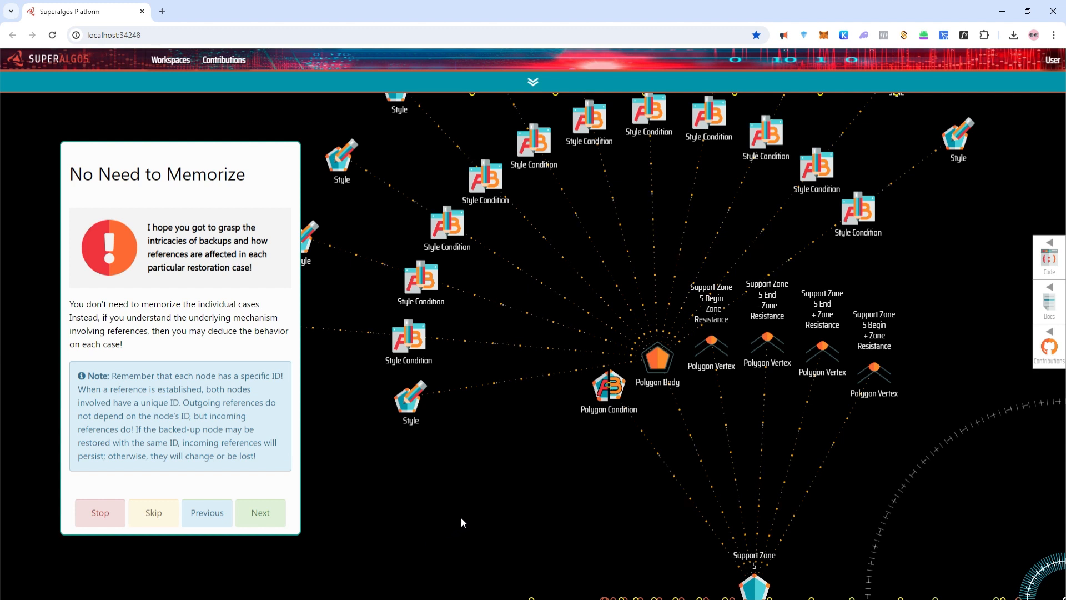
{"action": "left_click_drag", "start_coordinate": [552, 495], "coordinate": [449, 491]}
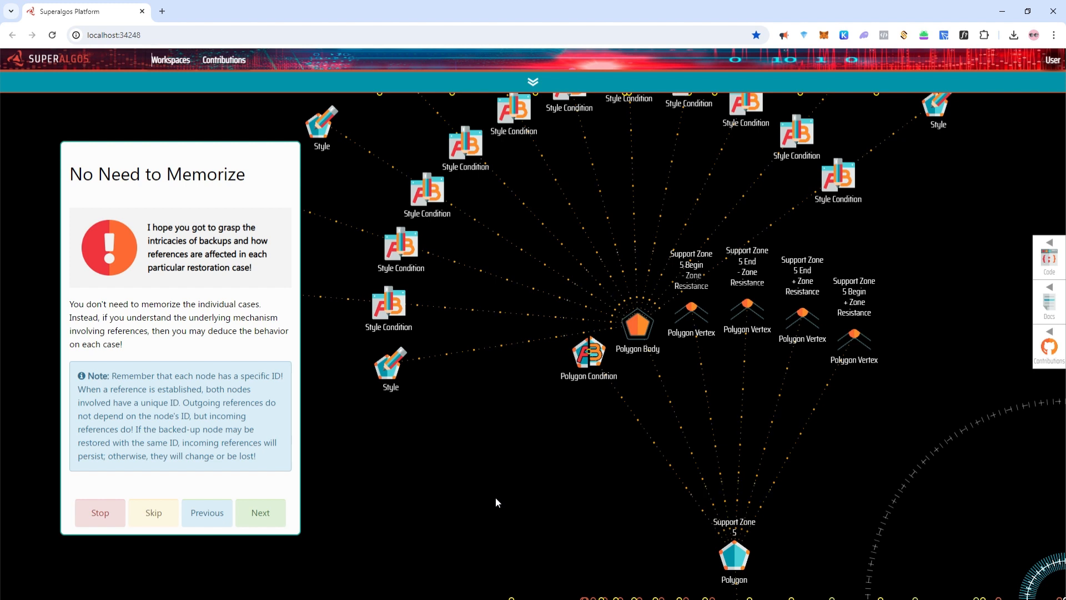
{"action": "left_click_drag", "start_coordinate": [495, 498], "coordinate": [453, 488]}
- Advance through the What About Clones? lesson to the Only Share Shares! lesson
{"action": "left_click", "coordinate": [271, 521]}
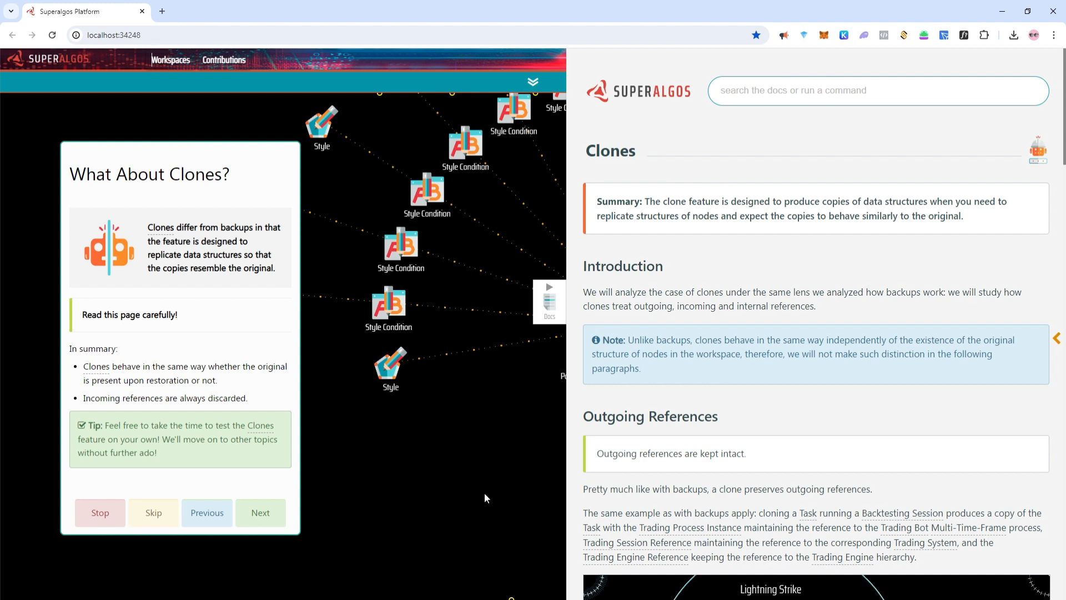
{"action": "scroll", "coordinate": [504, 477], "scroll_direction": "down", "scroll_amount": 3}
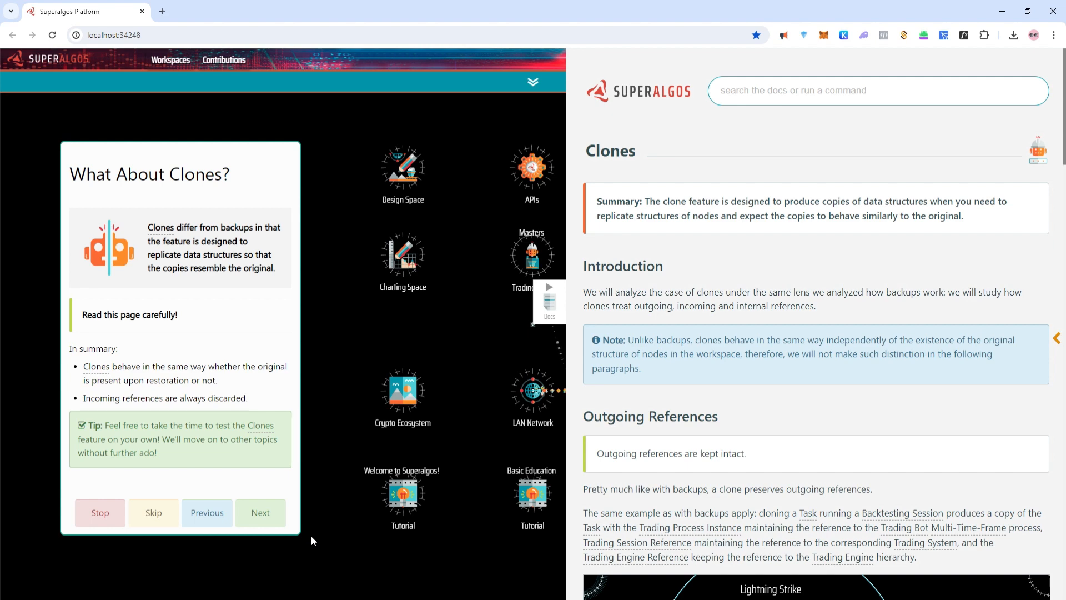
{"action": "left_click", "coordinate": [271, 519]}
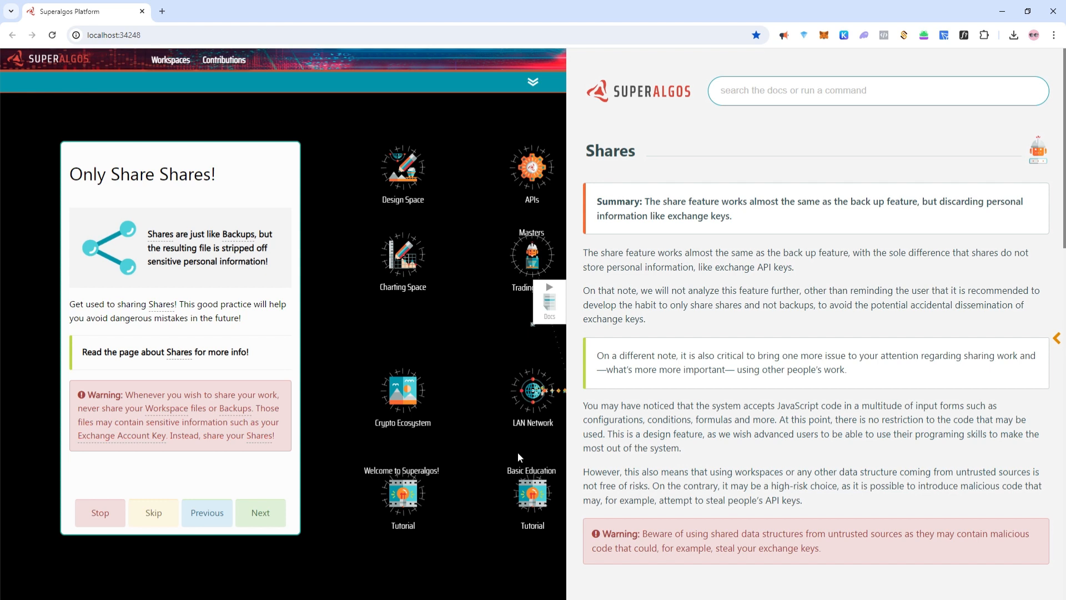
- Advance to the Working with Workspaces lesson and read how the Workspaces Docs page covers saving, loading, configuring, creating and deleting workspaces
{"action": "left_click", "coordinate": [273, 521]}
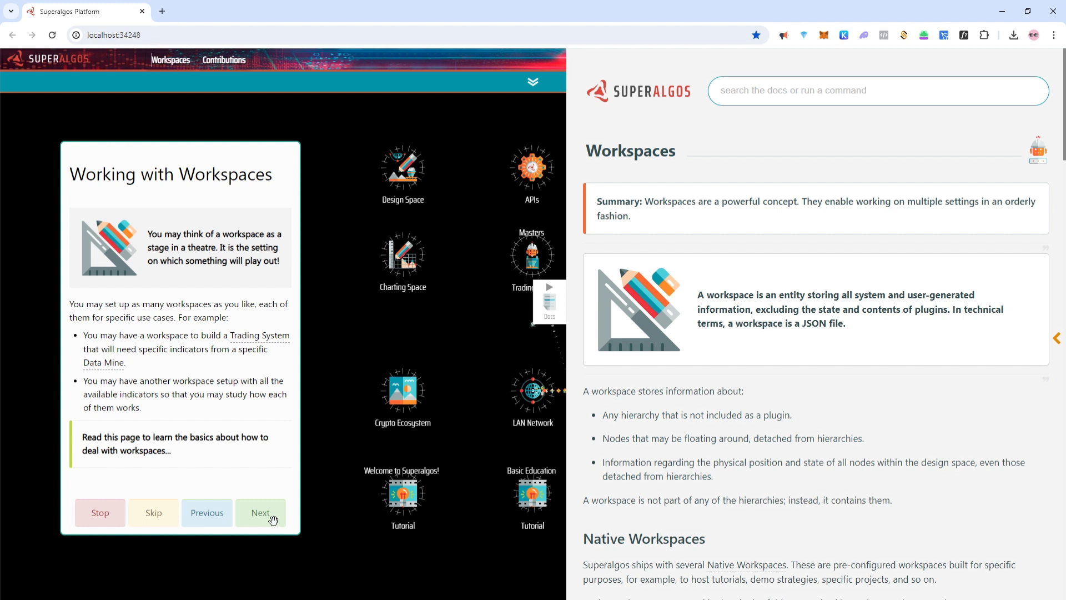
{"action": "scroll", "coordinate": [690, 406], "scroll_direction": "down", "scroll_amount": 4}
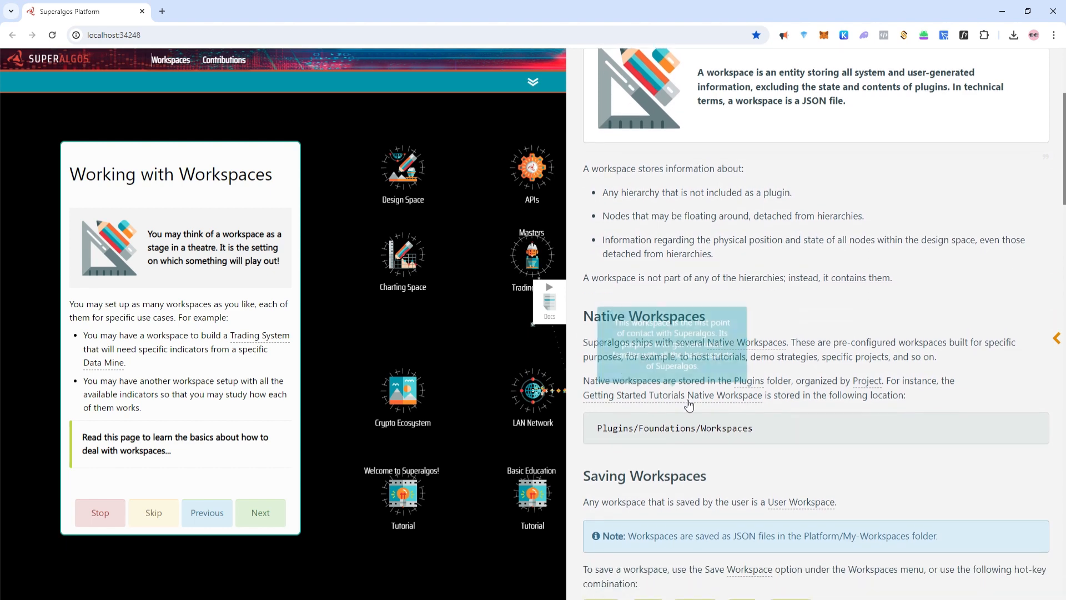
{"action": "scroll", "coordinate": [689, 405], "scroll_direction": "down", "scroll_amount": 1}
{"action": "scroll", "coordinate": [690, 405], "scroll_direction": "down", "scroll_amount": 2}
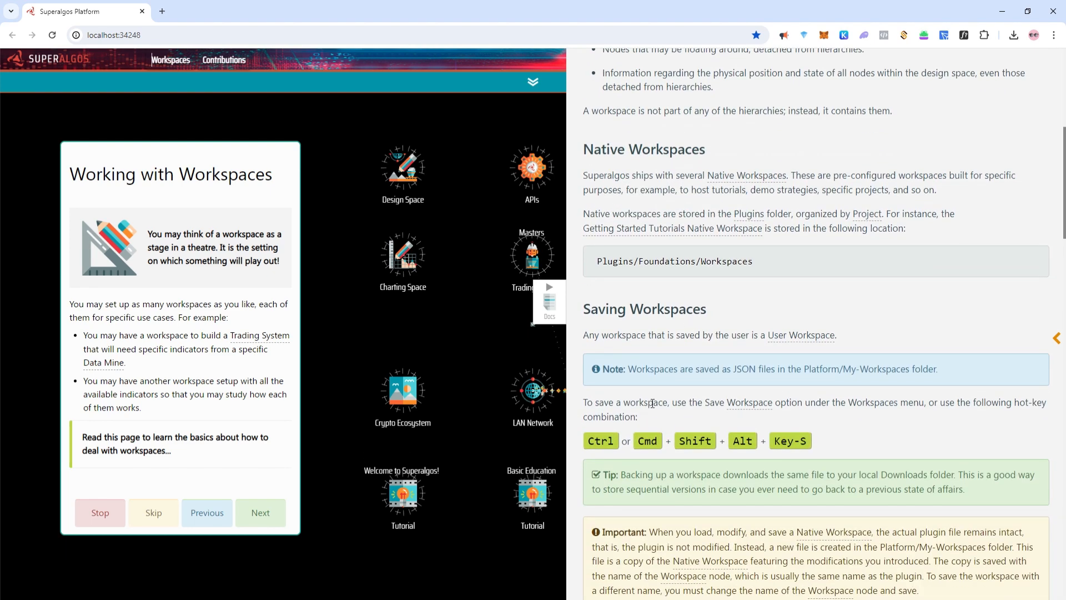
{"action": "scroll", "coordinate": [652, 404], "scroll_direction": "down", "scroll_amount": 5}
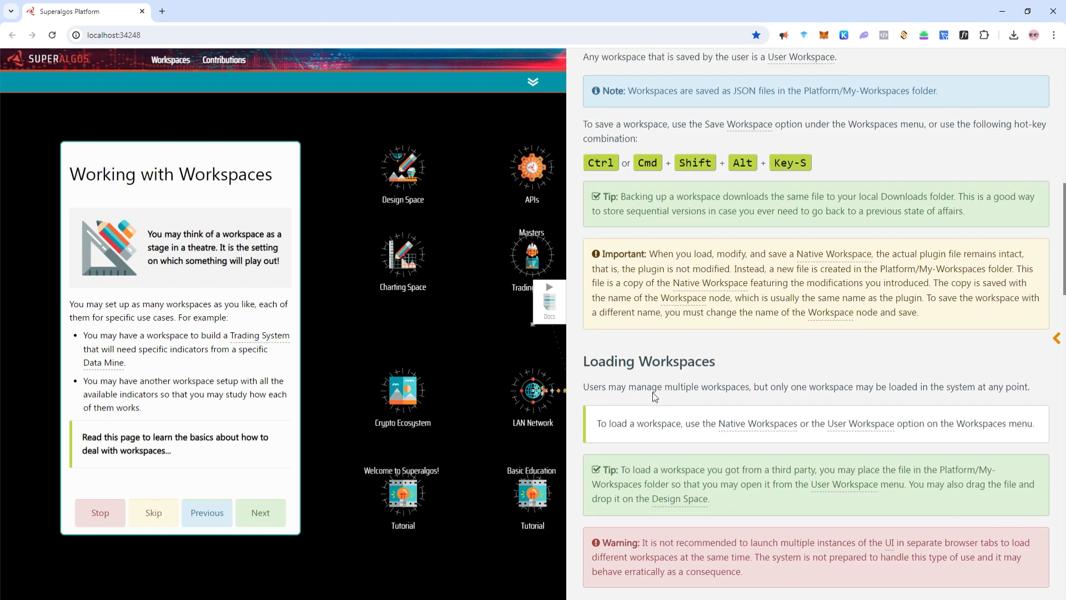
{"action": "scroll", "coordinate": [657, 397], "scroll_direction": "down", "scroll_amount": 5}
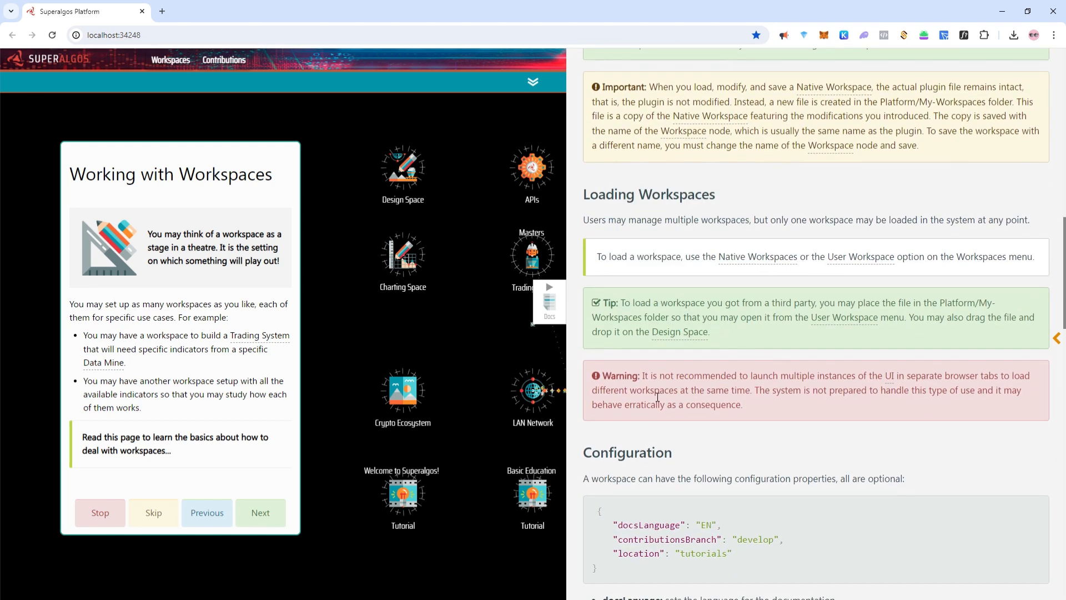
{"action": "scroll", "coordinate": [652, 390], "scroll_direction": "down", "scroll_amount": 3}
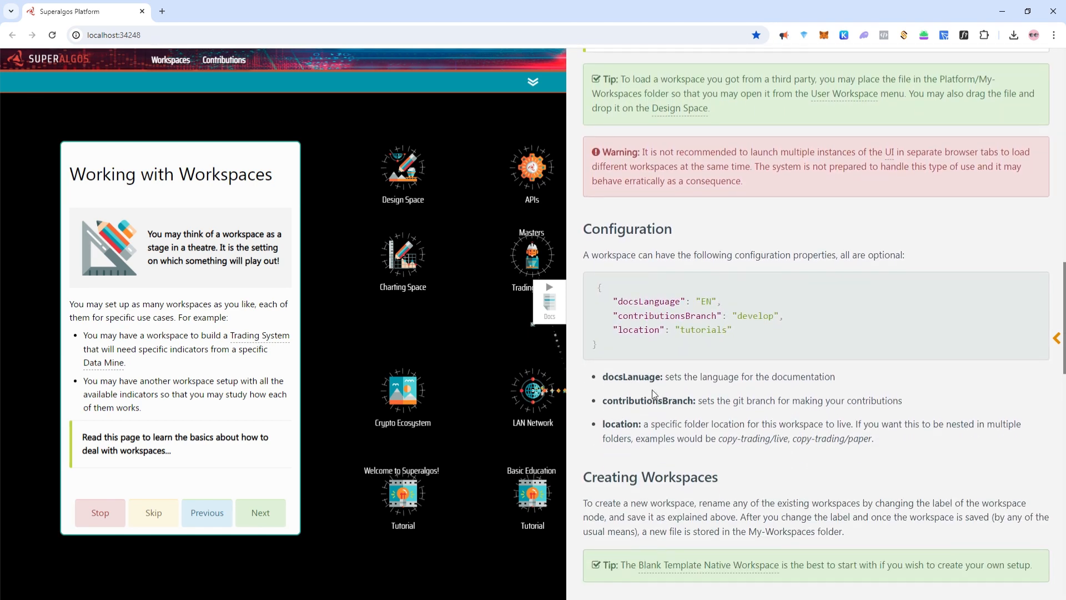
{"action": "scroll", "coordinate": [652, 389], "scroll_direction": "down", "scroll_amount": 3}
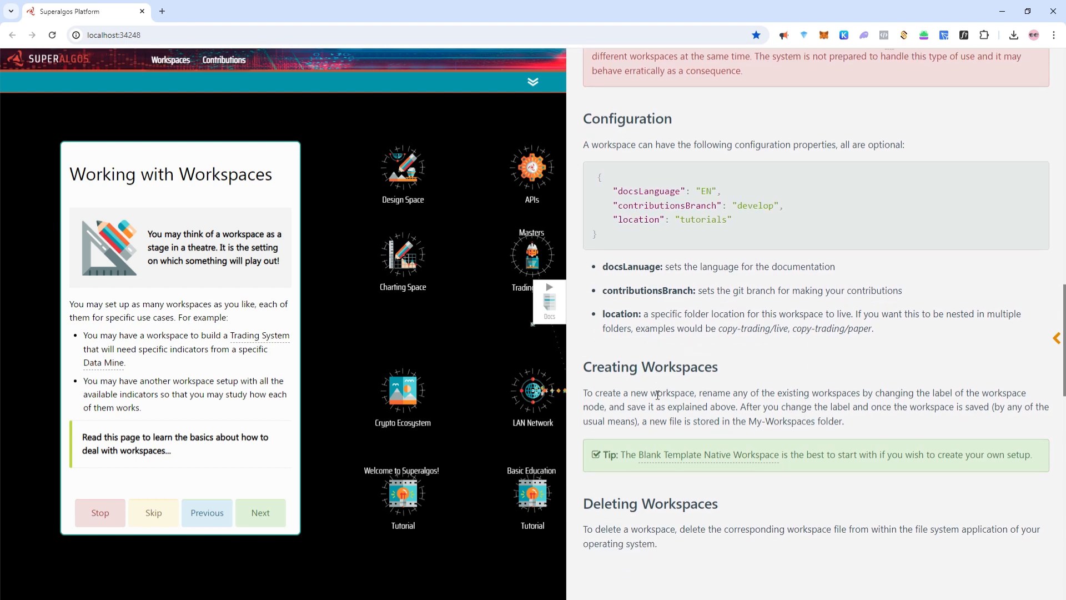
{"action": "scroll", "coordinate": [657, 395], "scroll_direction": "up", "scroll_amount": 9}
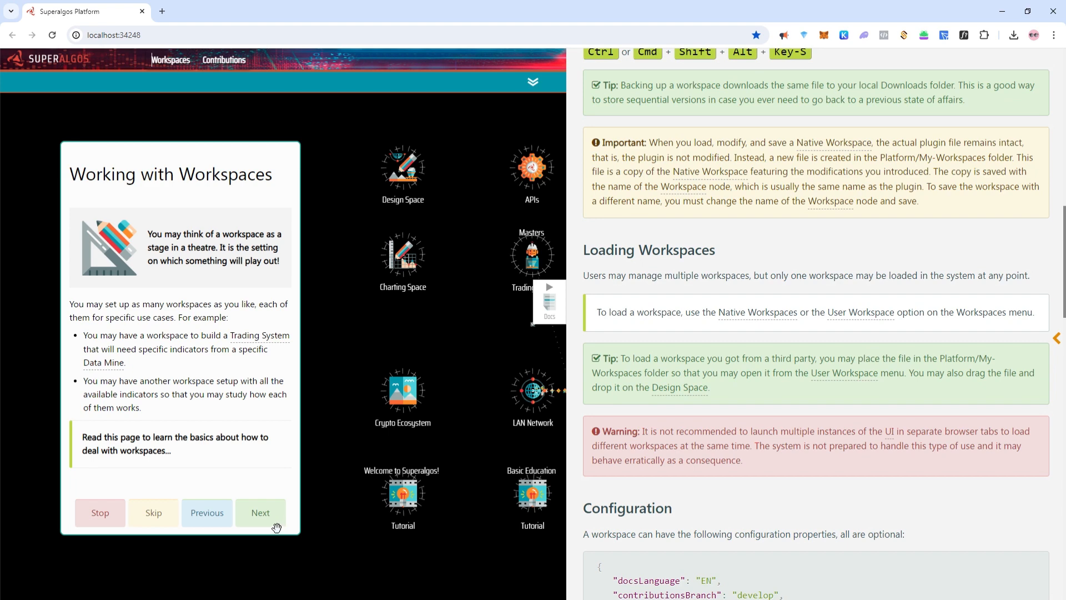
- Advance to the Your Workspace vs Plugins lesson and review the Community Workspaces table of contents in the Docs, closing the Docs when done
{"action": "left_click", "coordinate": [276, 525]}
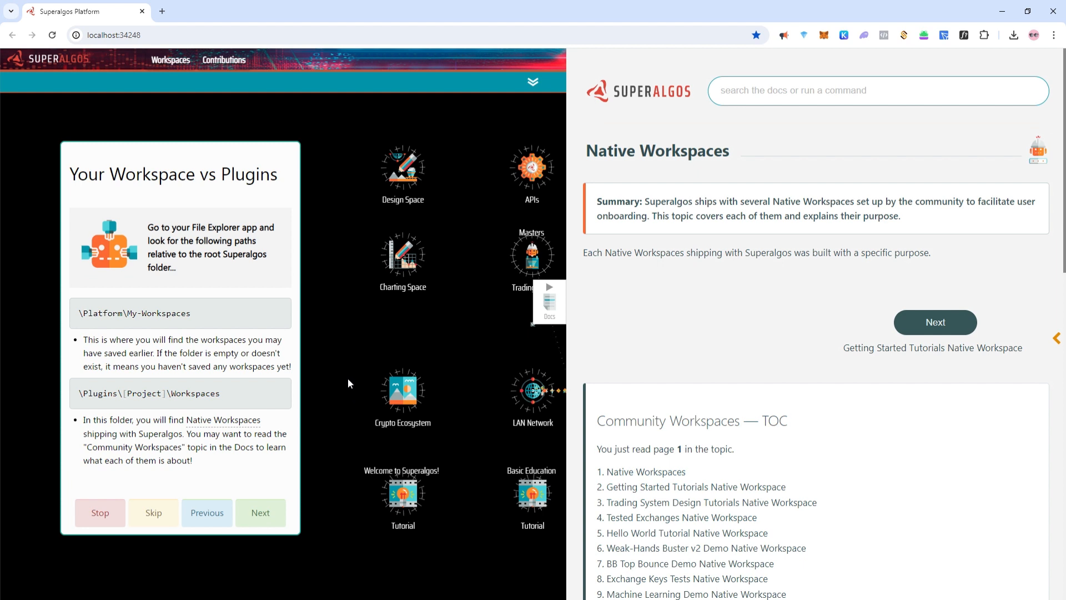
{"action": "left_click", "coordinate": [558, 298]}
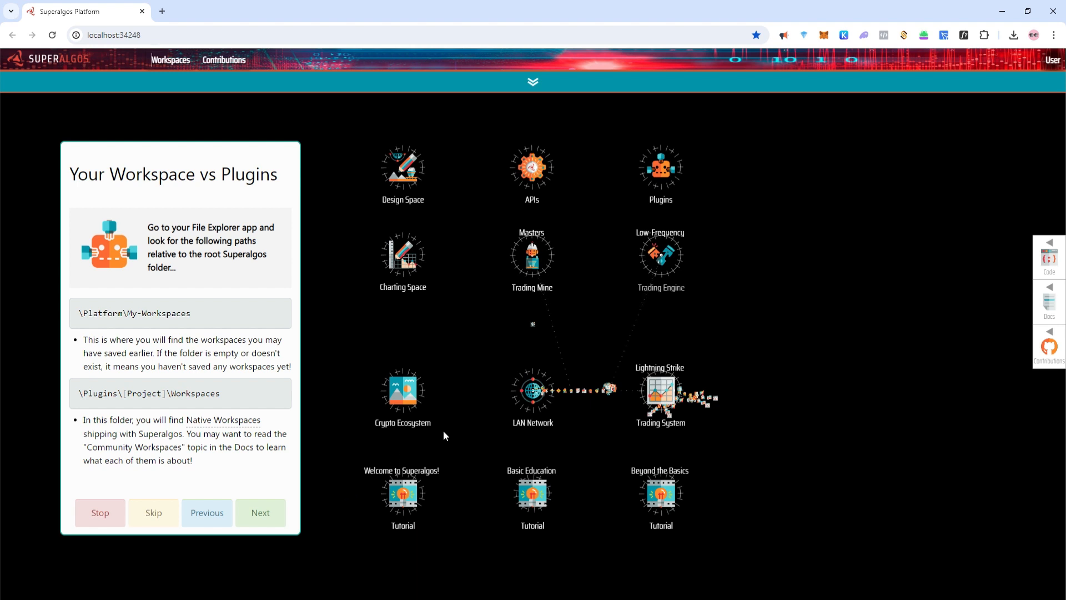
{"action": "left_click", "coordinate": [1052, 304]}
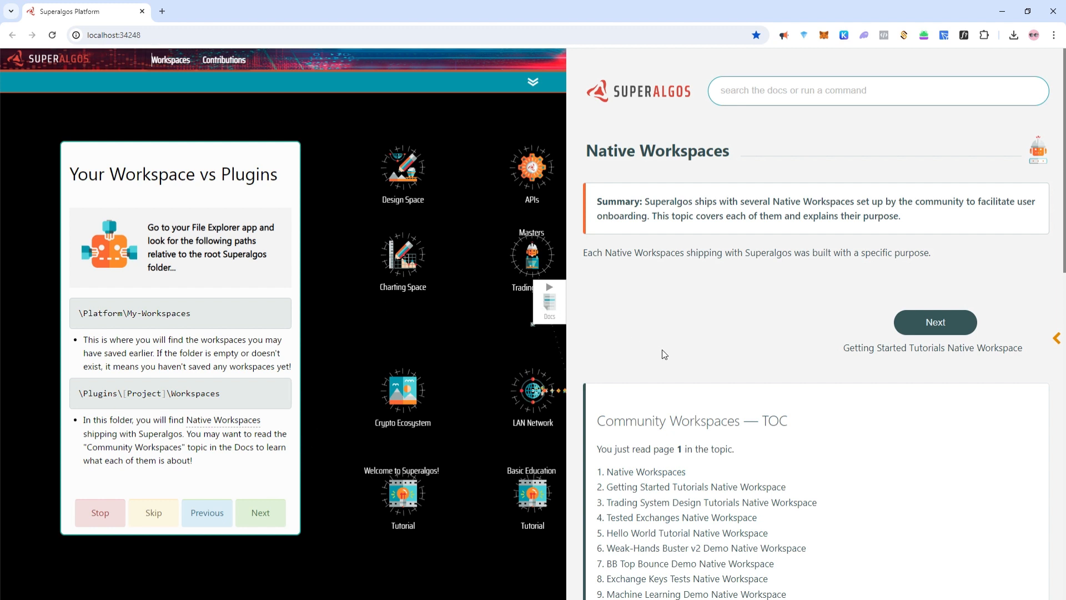
{"action": "scroll", "coordinate": [662, 347], "scroll_direction": "down", "scroll_amount": 2}
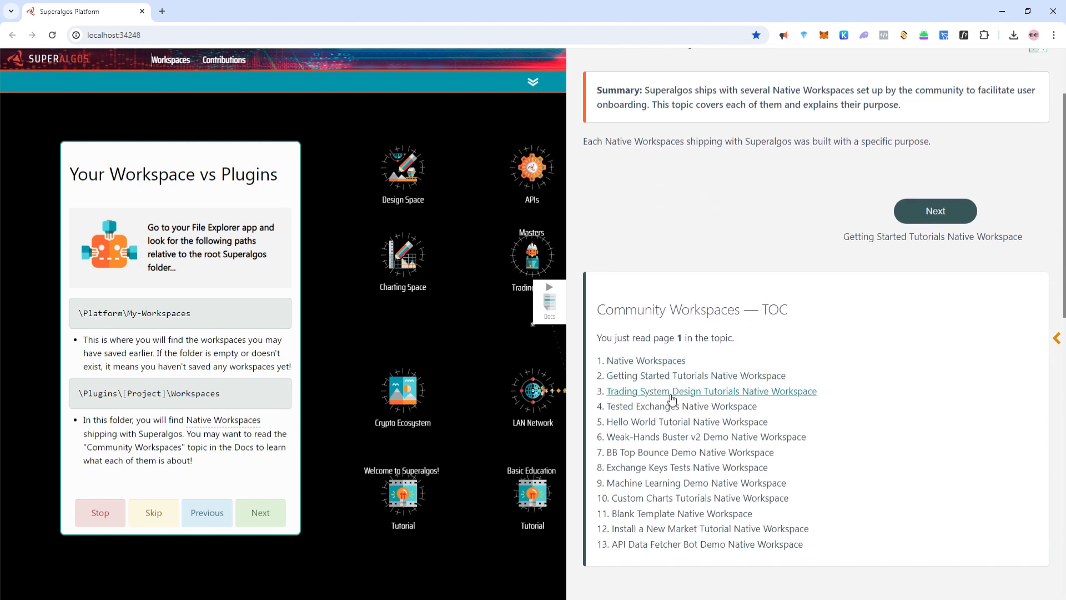
{"action": "left_click", "coordinate": [549, 303]}
- In The Current Workspace lesson, rename the Workspace node to Basic Education
{"action": "left_click", "coordinate": [271, 525]}
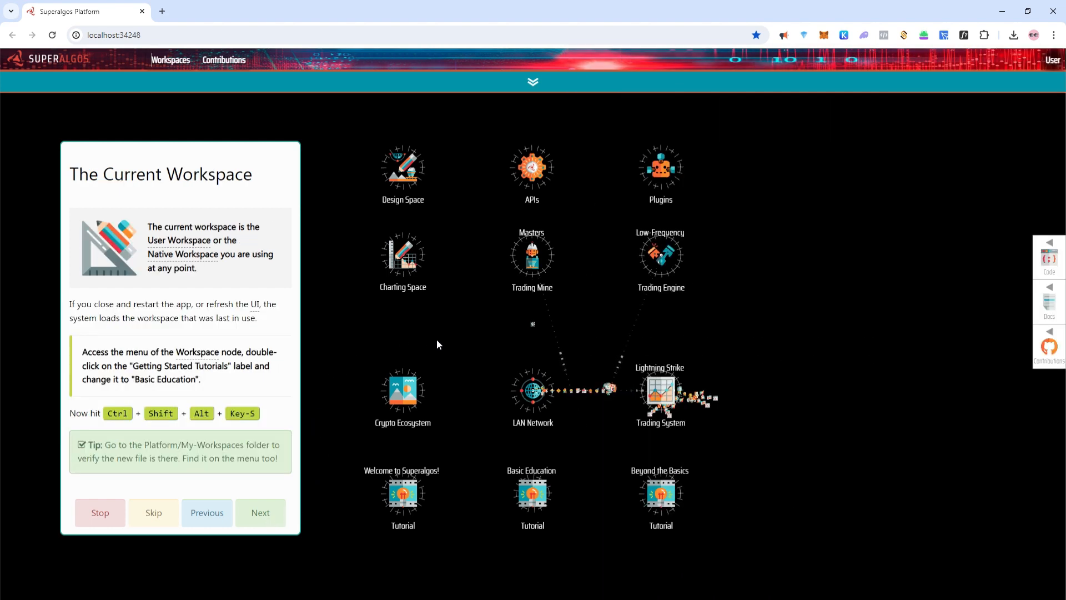
{"action": "left_click", "coordinate": [533, 324]}
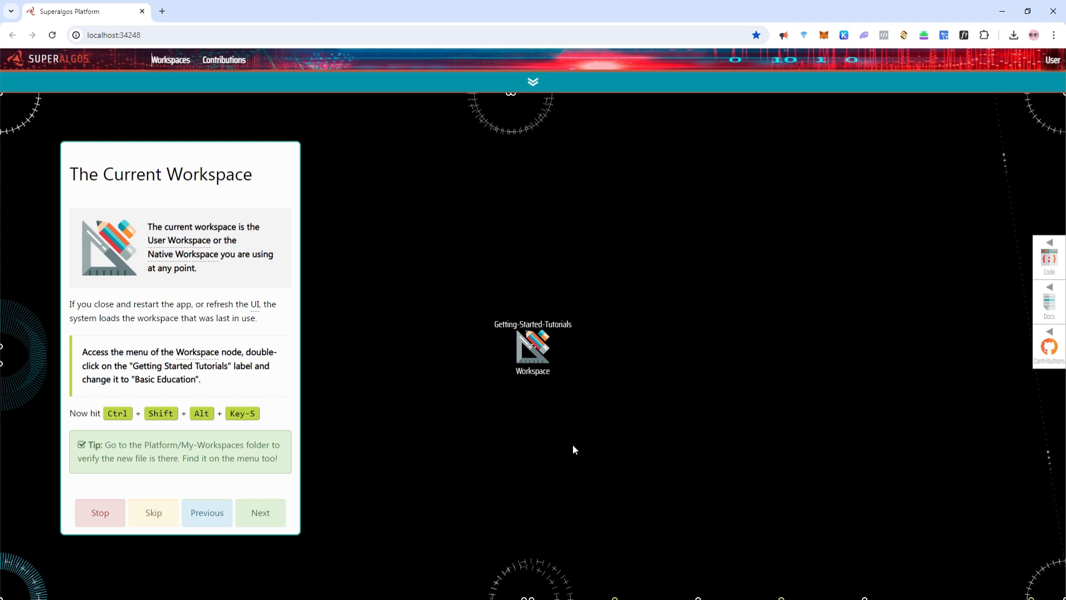
{"action": "double_click", "coordinate": [183, 382]}
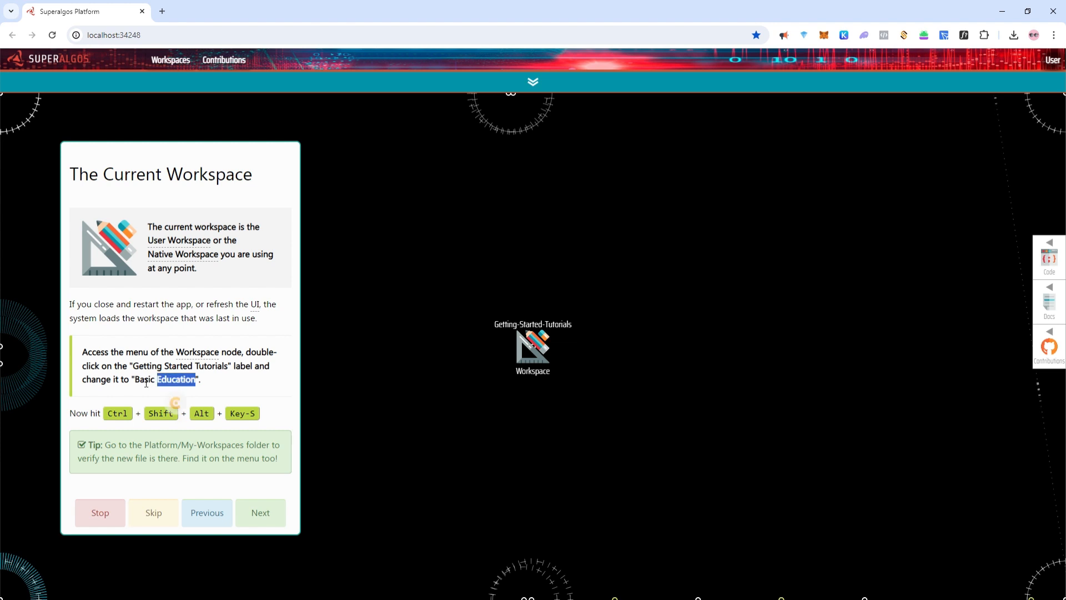
{"action": "left_click_drag", "start_coordinate": [135, 382], "coordinate": [202, 387]}
{"action": "key", "text": "ctrl+c"}
{"action": "mouse_move", "coordinate": [489, 353]}
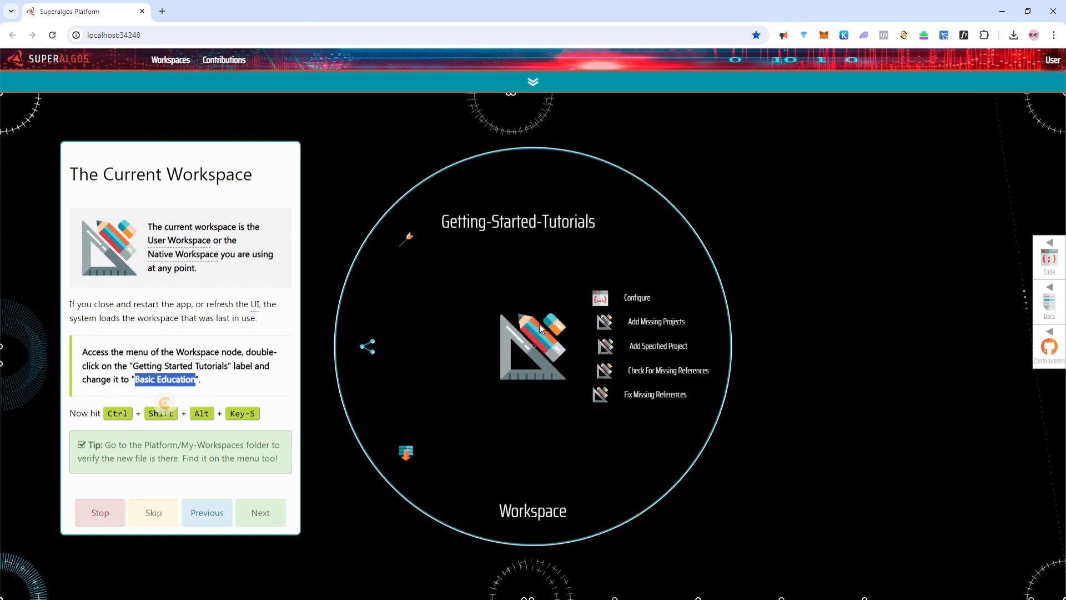
{"action": "left_click", "coordinate": [521, 229]}
{"action": "double_click", "coordinate": [521, 228]}
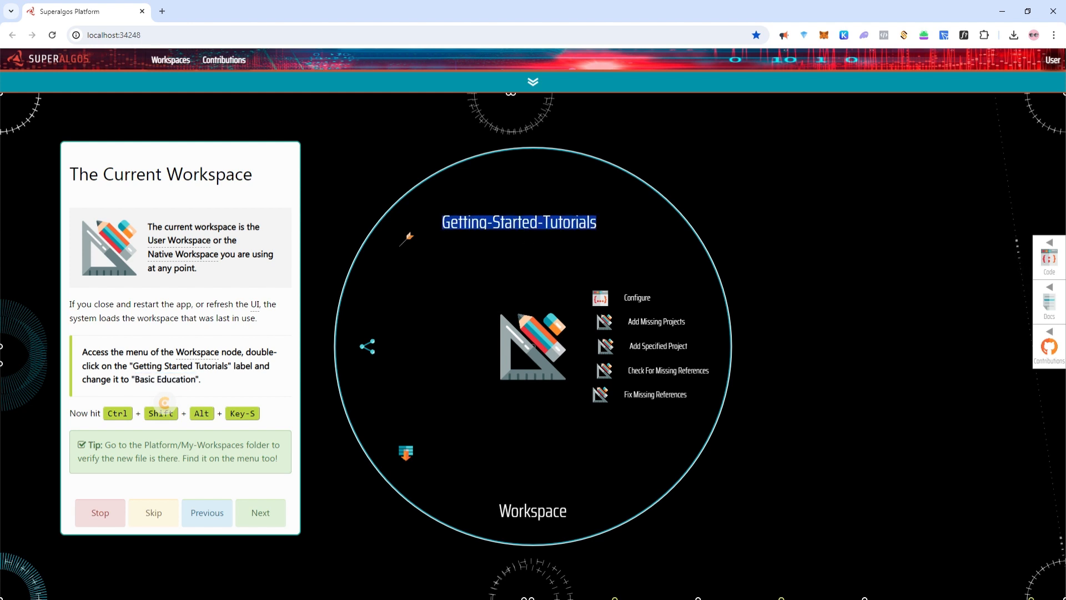
{"action": "key", "text": "ctrl+v"}
{"action": "key", "text": "Return"}
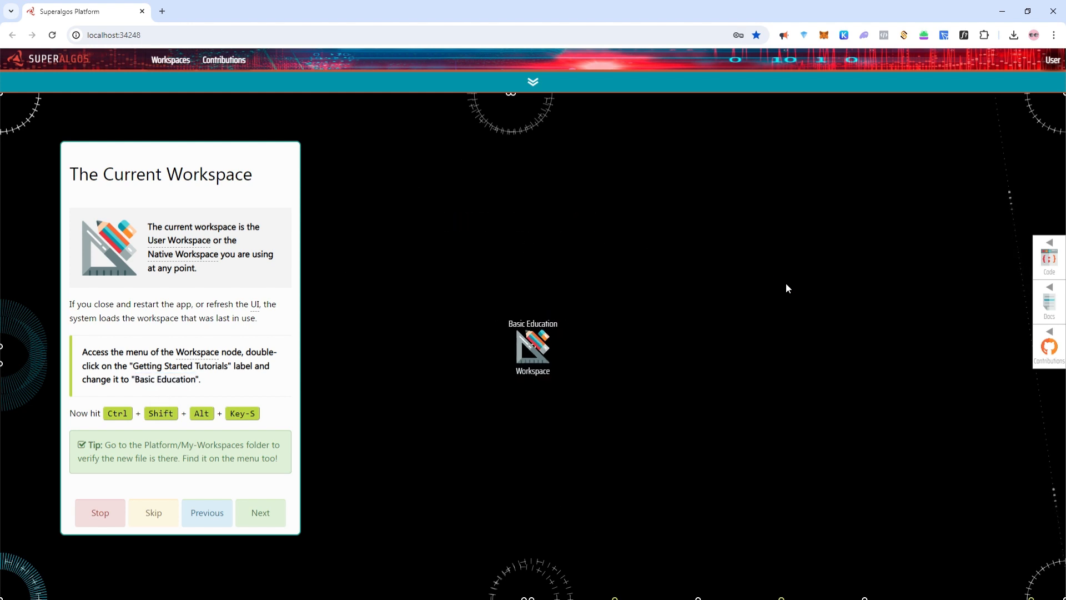
- Save the Basic Education workspace and advance to the Let's Talk Plugins lesson
{"action": "key", "text": "ctrl+shift+alt+s"}
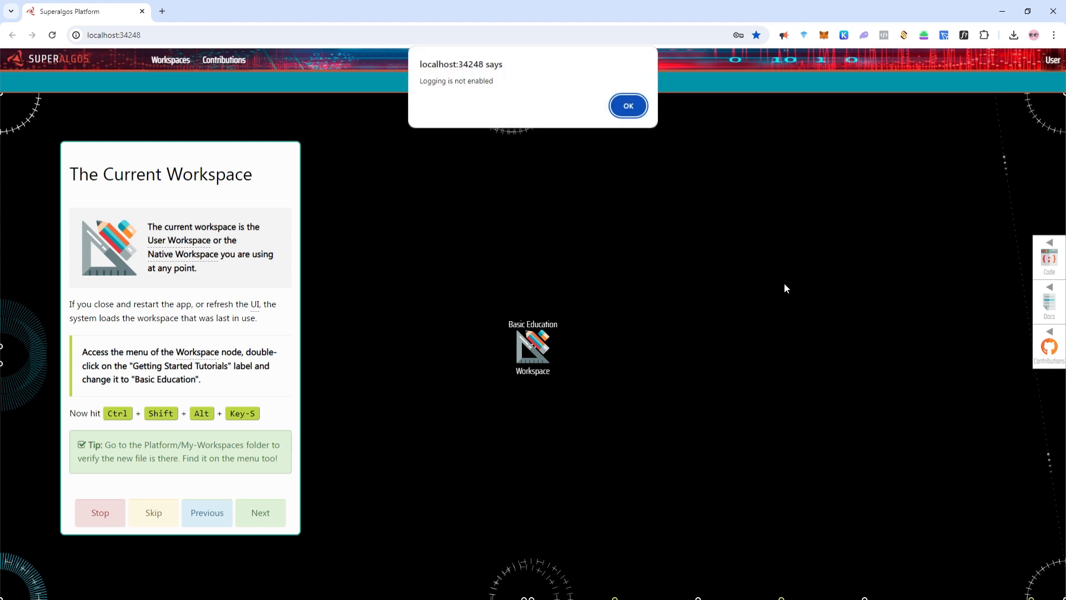
{"action": "left_click", "coordinate": [625, 108]}
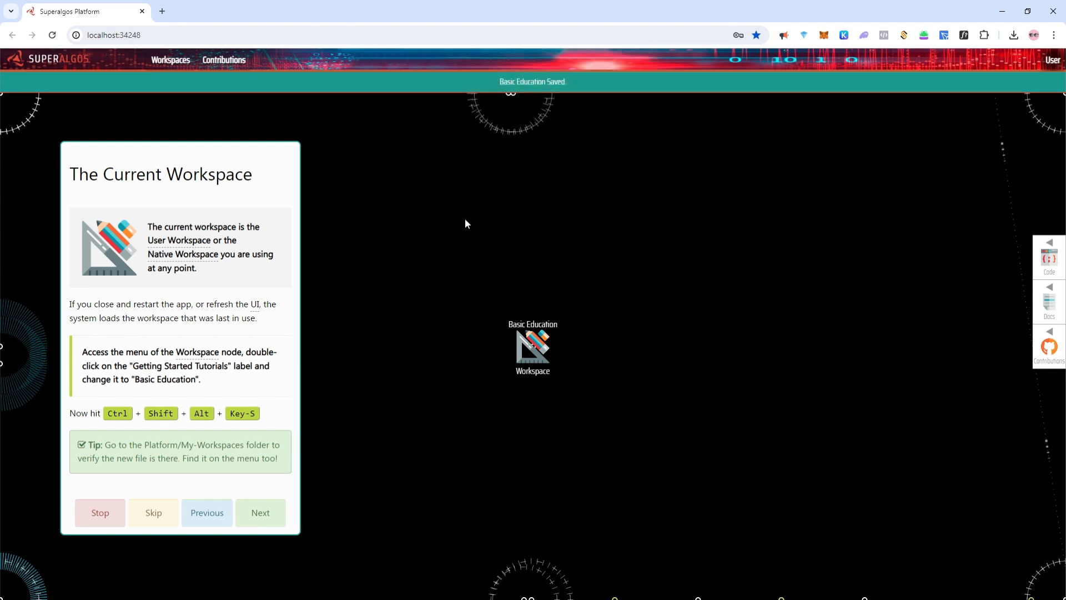
{"action": "mouse_move", "coordinate": [173, 65]}
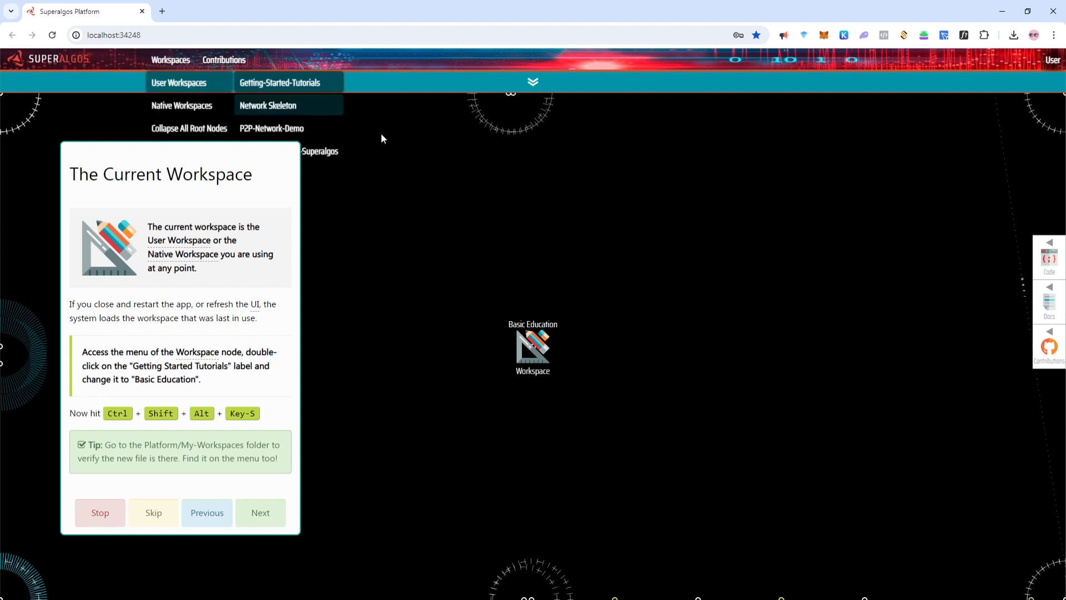
{"action": "left_click", "coordinate": [284, 509]}
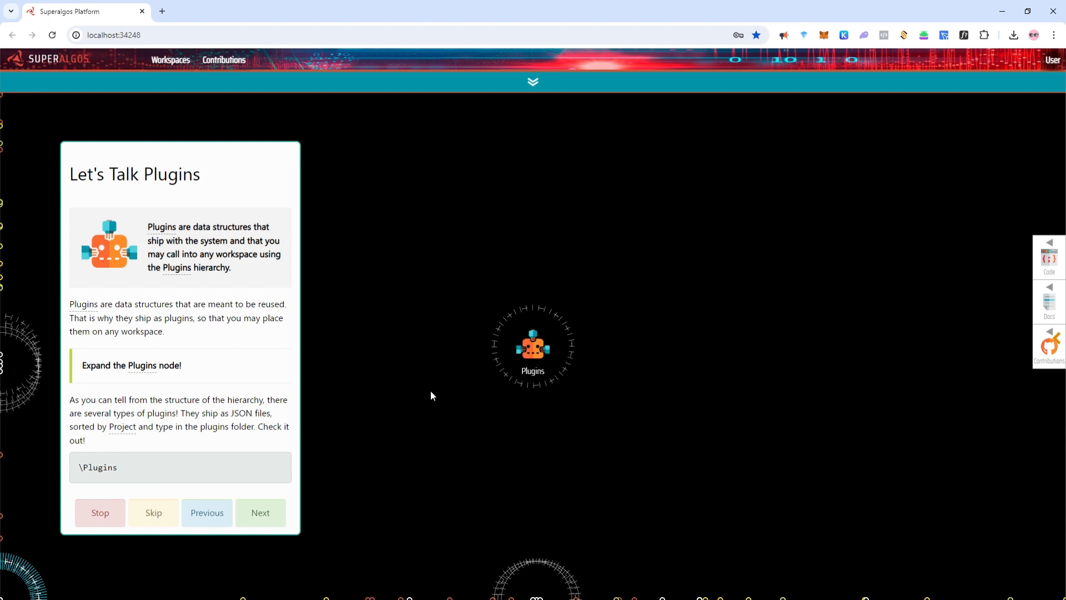
- Expand the Plugins node to reveal its plugin projects and advance to the How Plugins Work lesson
{"action": "mouse_move", "coordinate": [528, 355]}
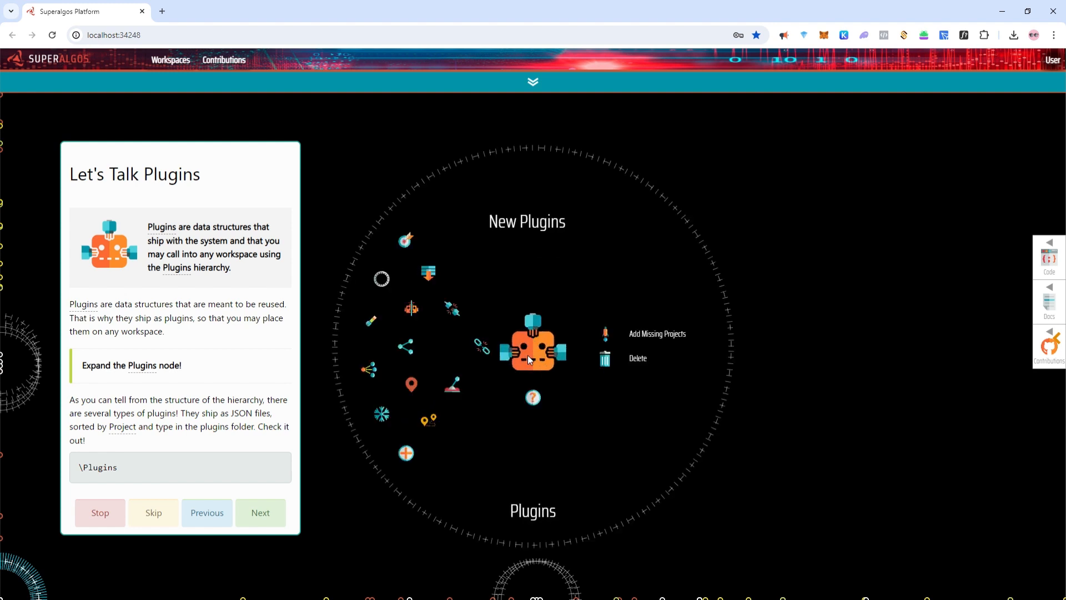
{"action": "left_click", "coordinate": [405, 453]}
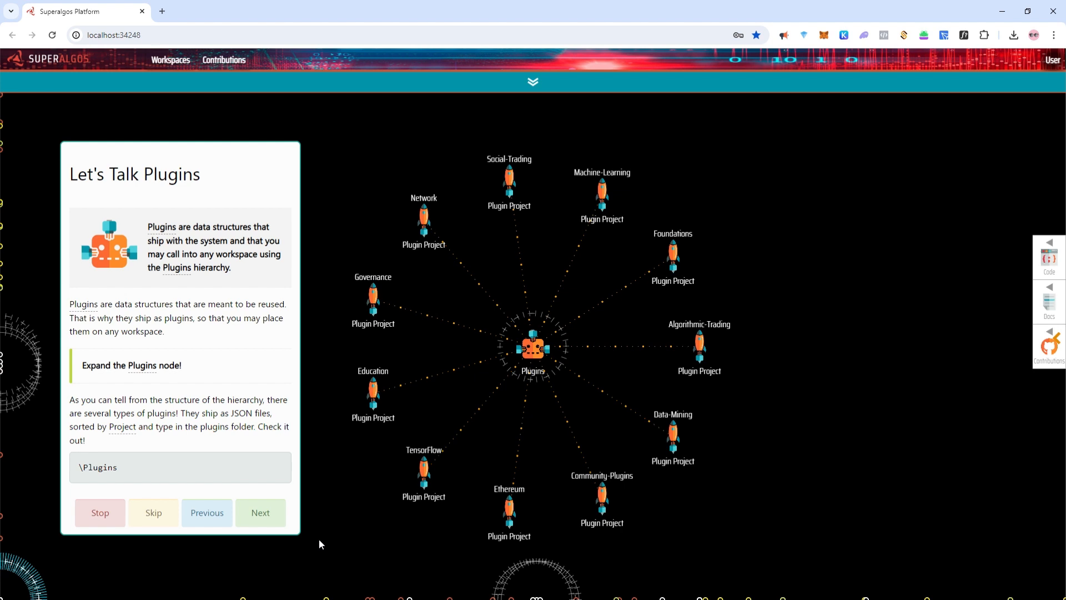
{"action": "left_click", "coordinate": [276, 524]}
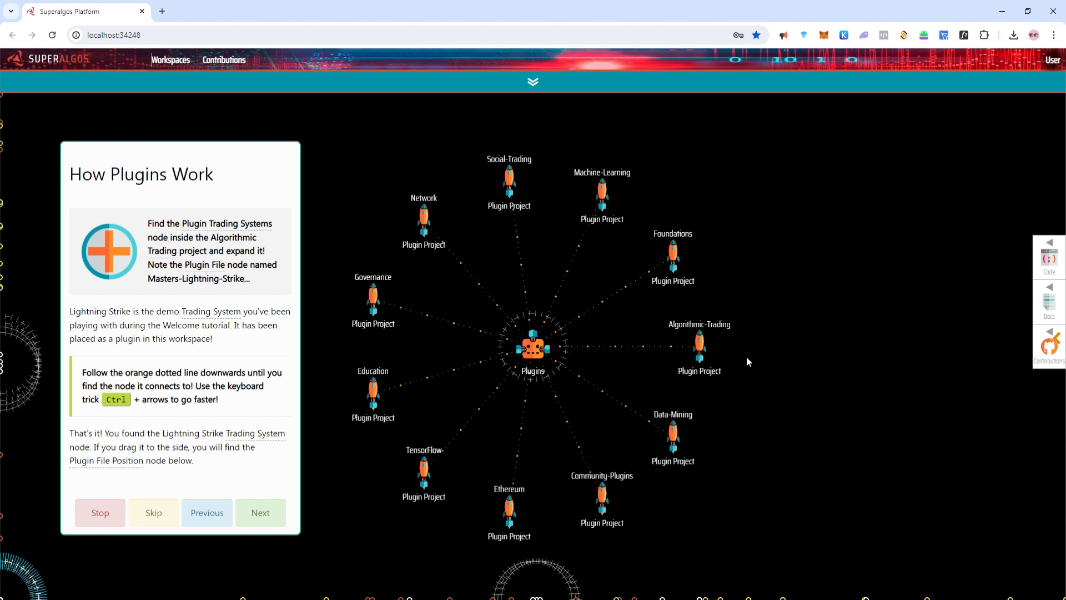
- Expand the Algorithmic-Trading plugin project and locate the Masters-Lightning-Strike plugin file under Plugin Trading Systems
{"action": "mouse_move", "coordinate": [713, 353]}
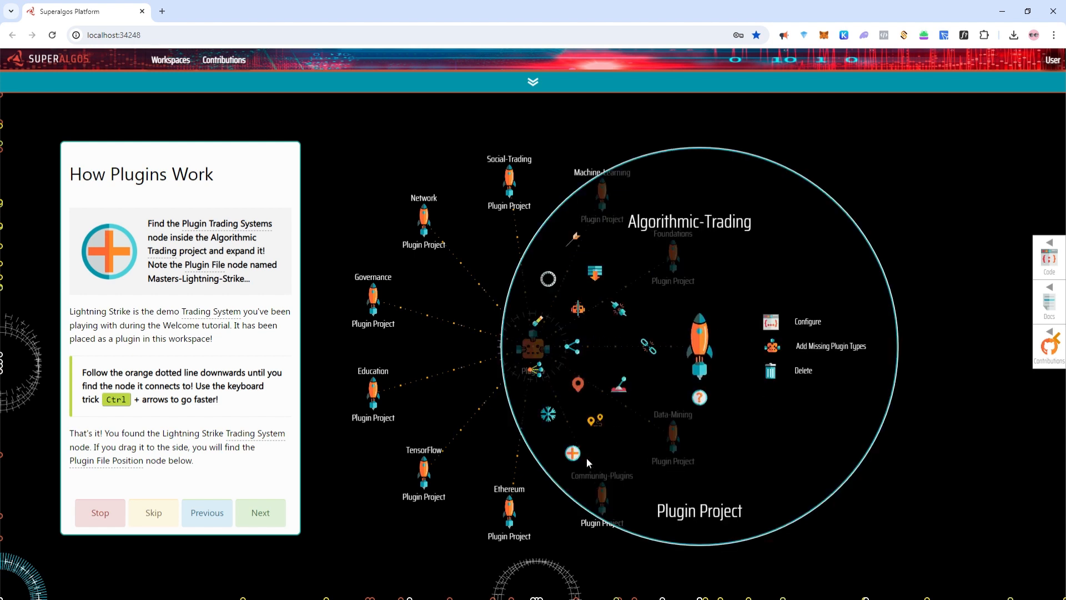
{"action": "left_click", "coordinate": [572, 453]}
{"action": "key", "text": "ctrl+Right"}
{"action": "key", "text": "ctrl+Right"}
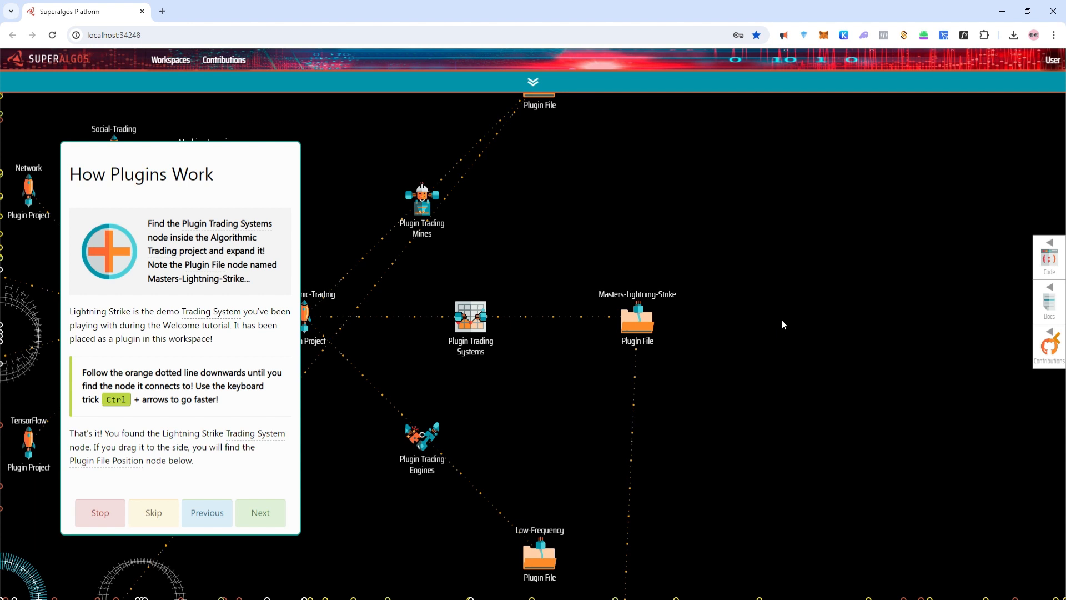
- Follow the dotted line from the Masters-Lightning-Strike plugin file to the Lightning Strike Trading System and move that node off its Plugin File Position
{"action": "key", "text": "ctrl+Down"}
{"action": "key", "text": "ctrl+Down"}
{"action": "key", "text": "ctrl+Down"}
{"action": "key", "text": "ctrl+Down"}
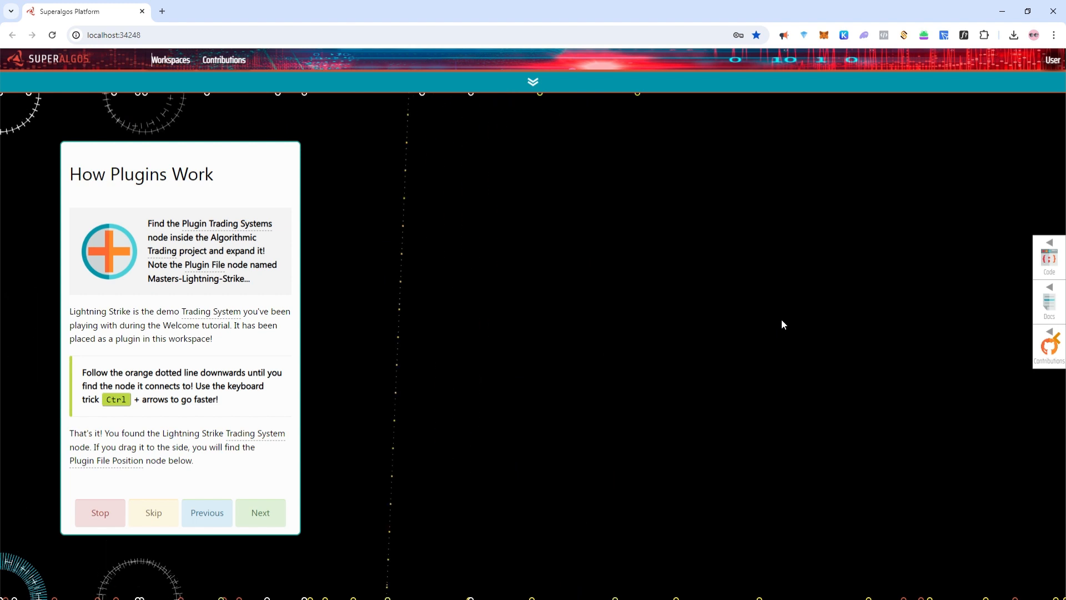
{"action": "key", "text": "ctrl+Left"}
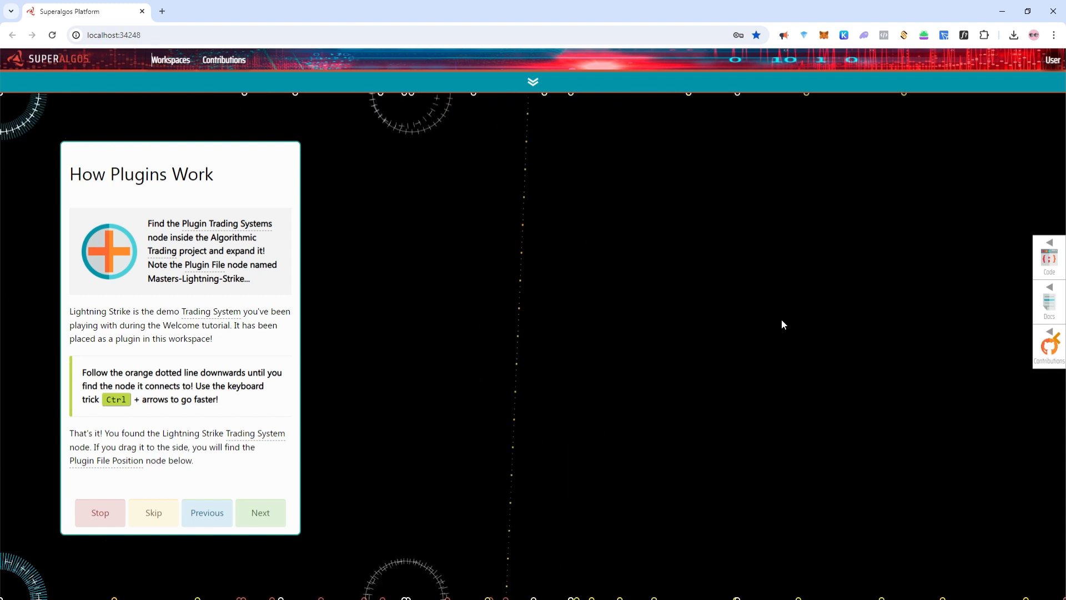
{"action": "key", "text": "ctrl+Left"}
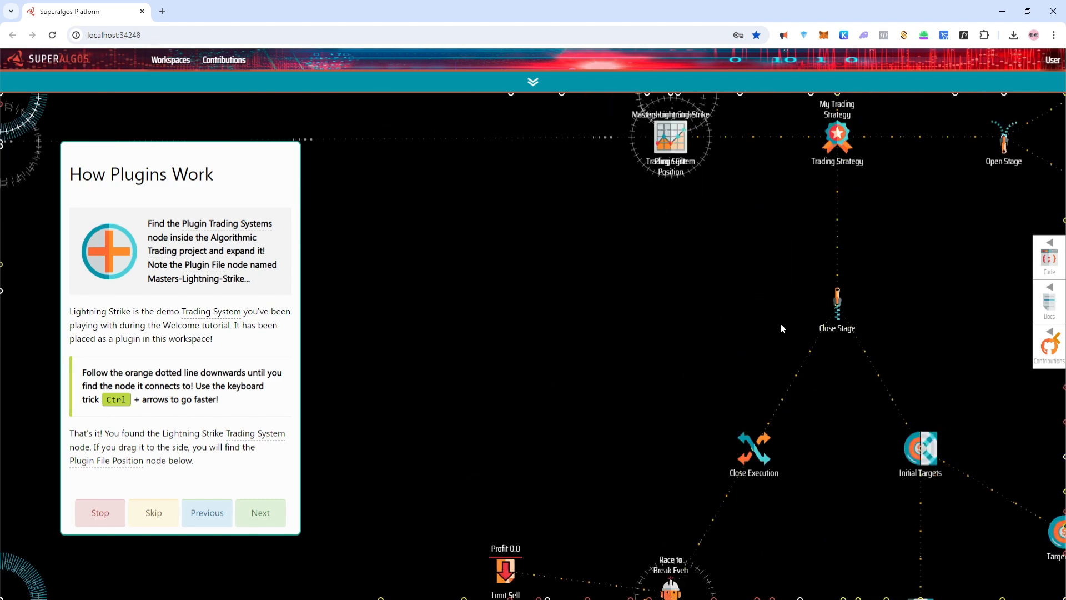
{"action": "left_click_drag", "start_coordinate": [678, 135], "coordinate": [892, 162]}
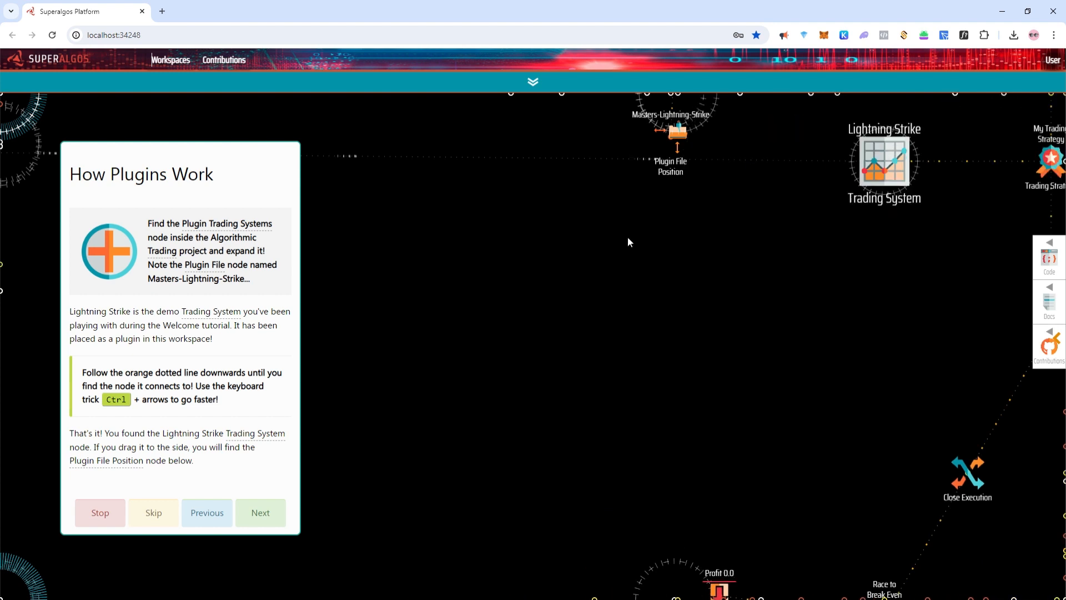
- In the Positioning Plugins lesson, move the Masters Trading Mine off its Plugin File Position, and advance to the Placing Plugins lesson
{"action": "left_click", "coordinate": [243, 521]}
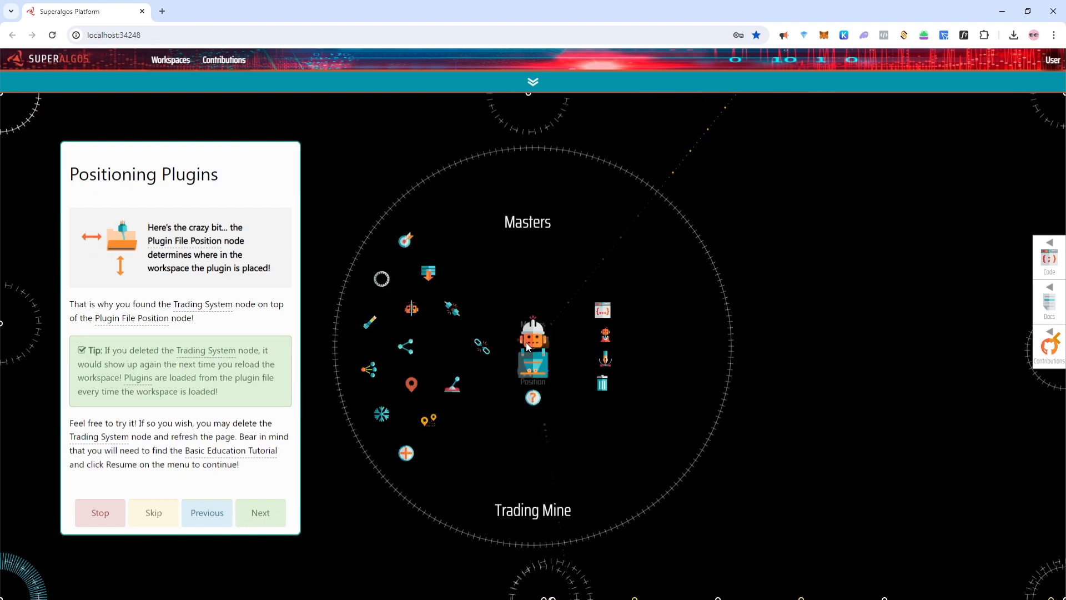
{"action": "left_click_drag", "start_coordinate": [525, 342], "coordinate": [441, 345]}
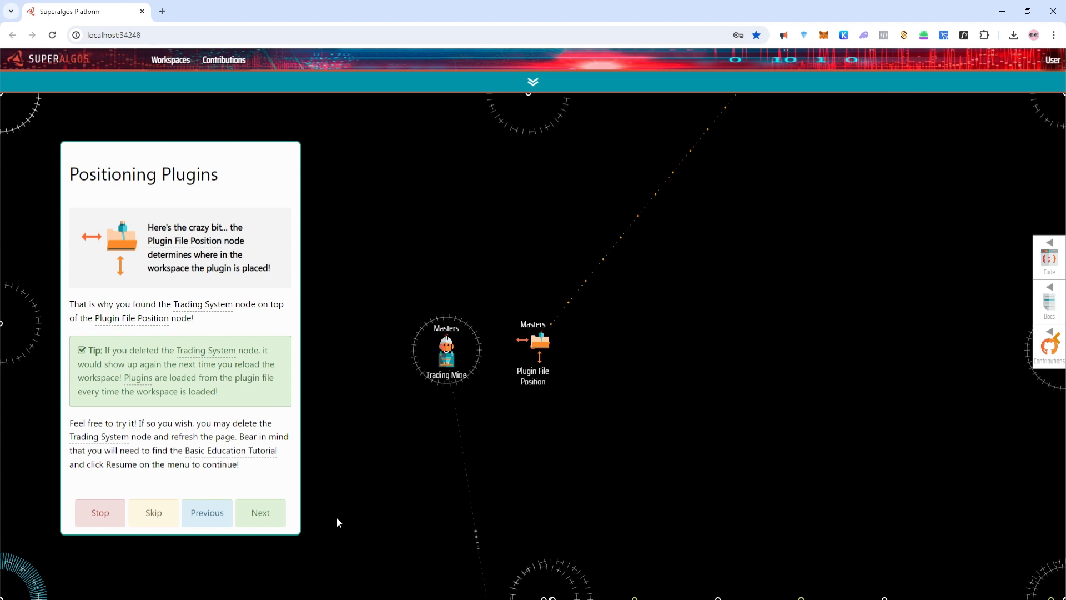
{"action": "left_click", "coordinate": [280, 522]}
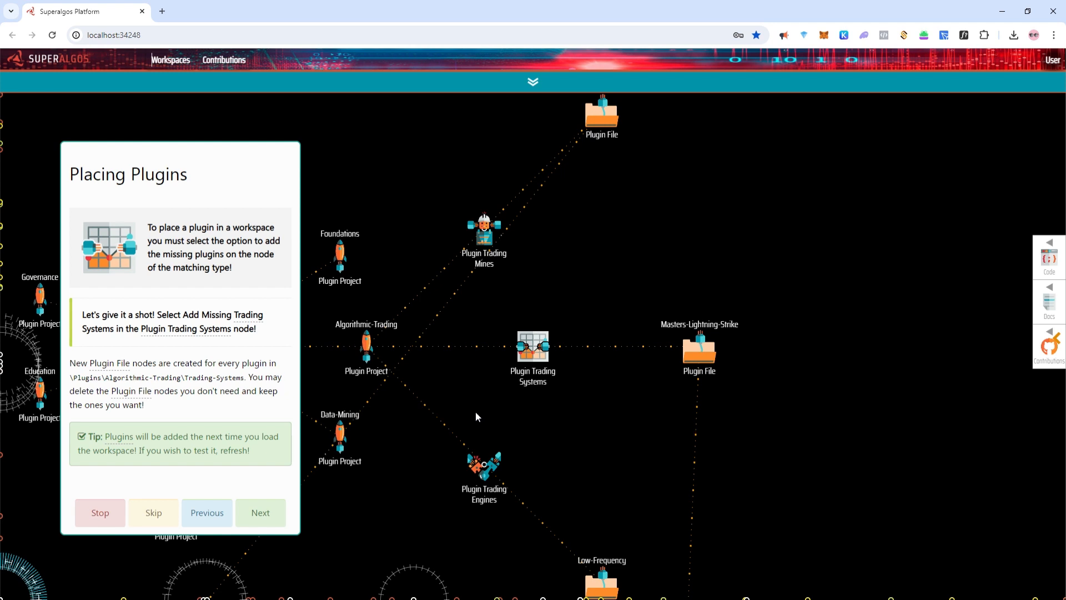
- Add the missing trading systems to the Plugin Trading Systems node and confirm the action
{"action": "mouse_move", "coordinate": [532, 359]}
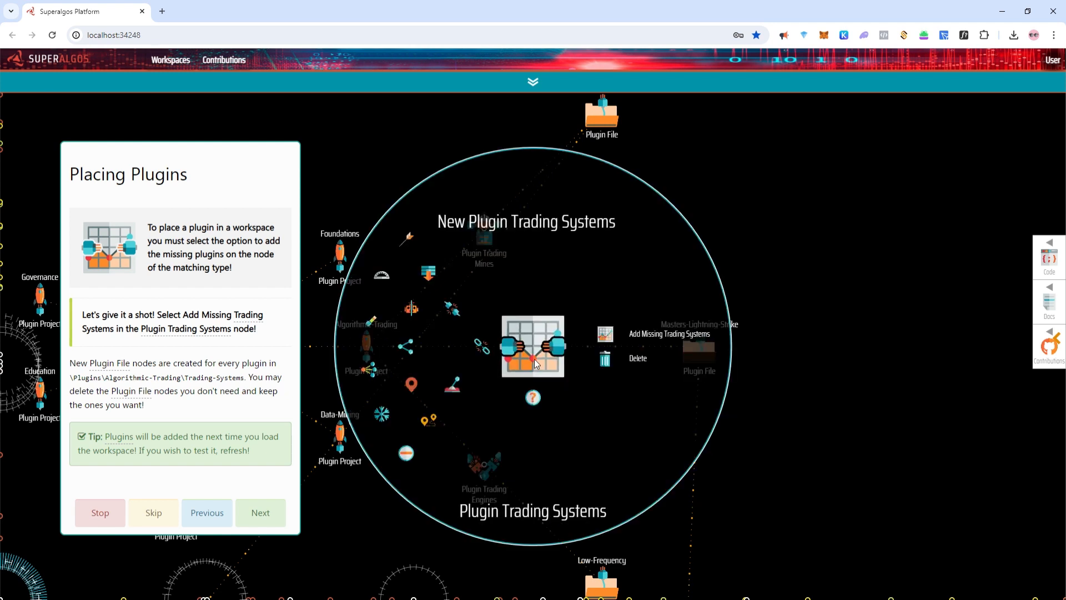
{"action": "left_click", "coordinate": [606, 337]}
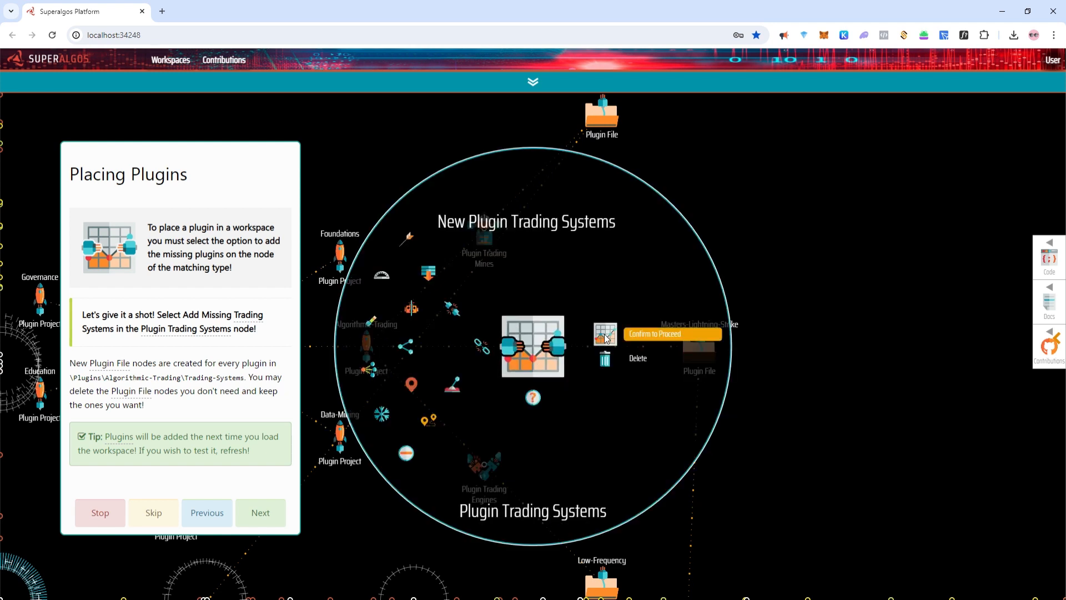
{"action": "left_click", "coordinate": [638, 336]}
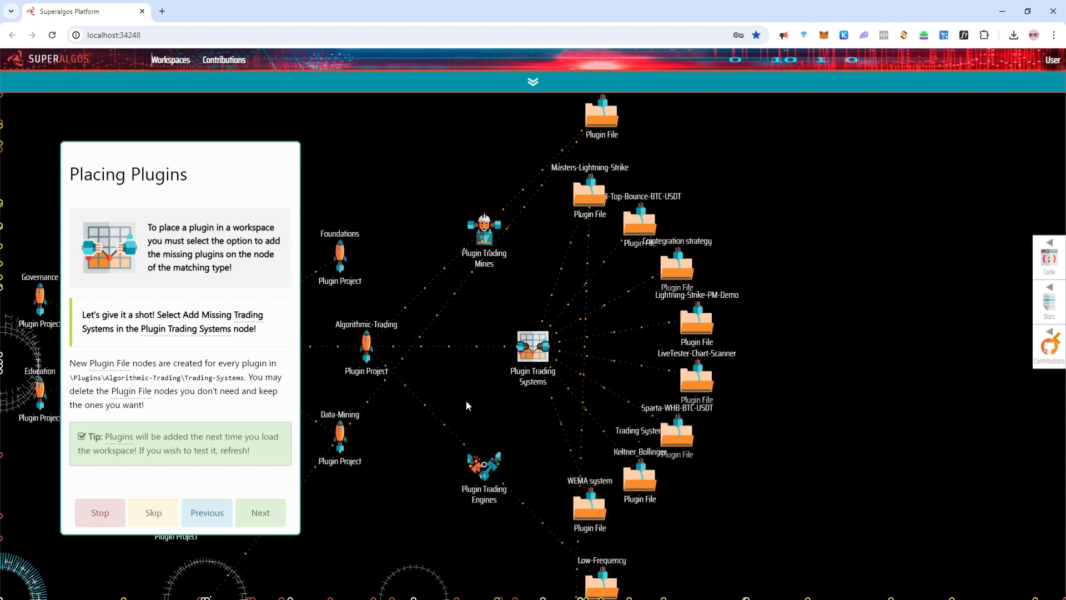
- Delete the WEMA system plugin file and advance to the Non-Persistence of Changes lesson
{"action": "mouse_move", "coordinate": [582, 496]}
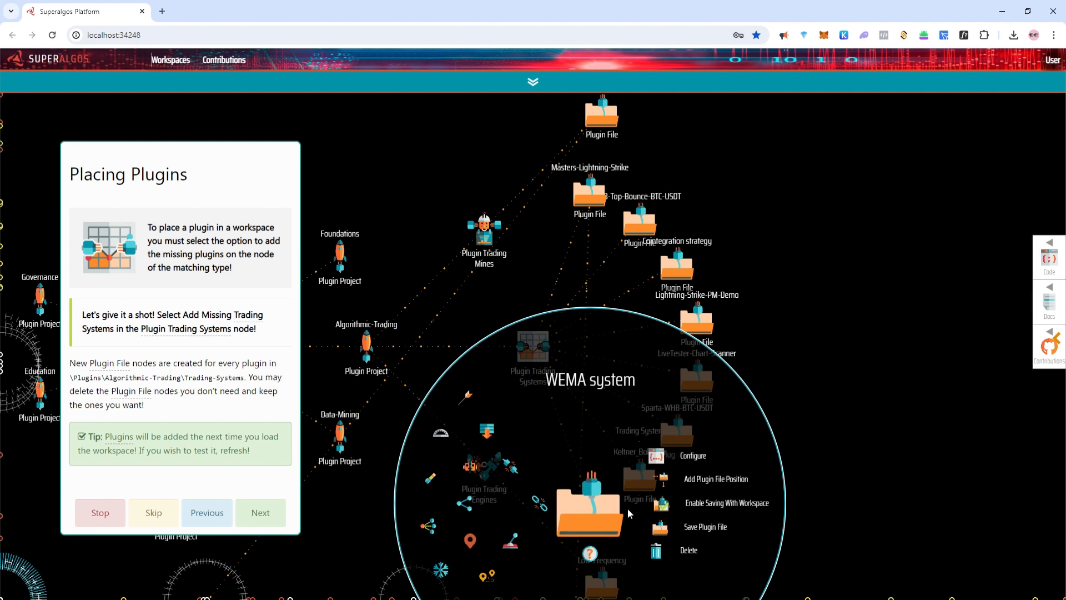
{"action": "left_click", "coordinate": [664, 556]}
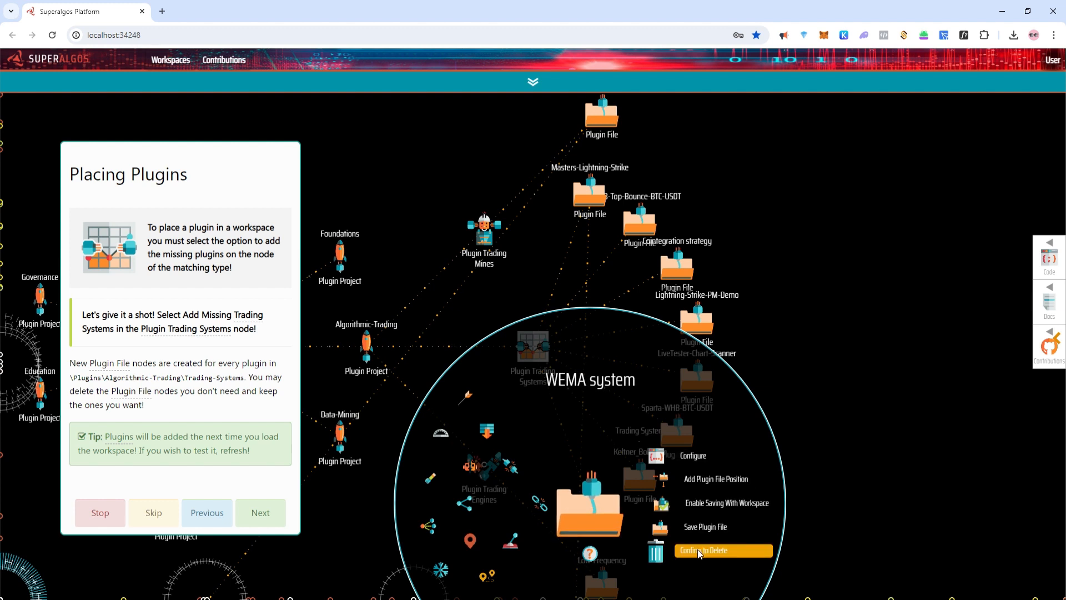
{"action": "left_click", "coordinate": [697, 549]}
{"action": "mouse_move", "coordinate": [599, 505]}
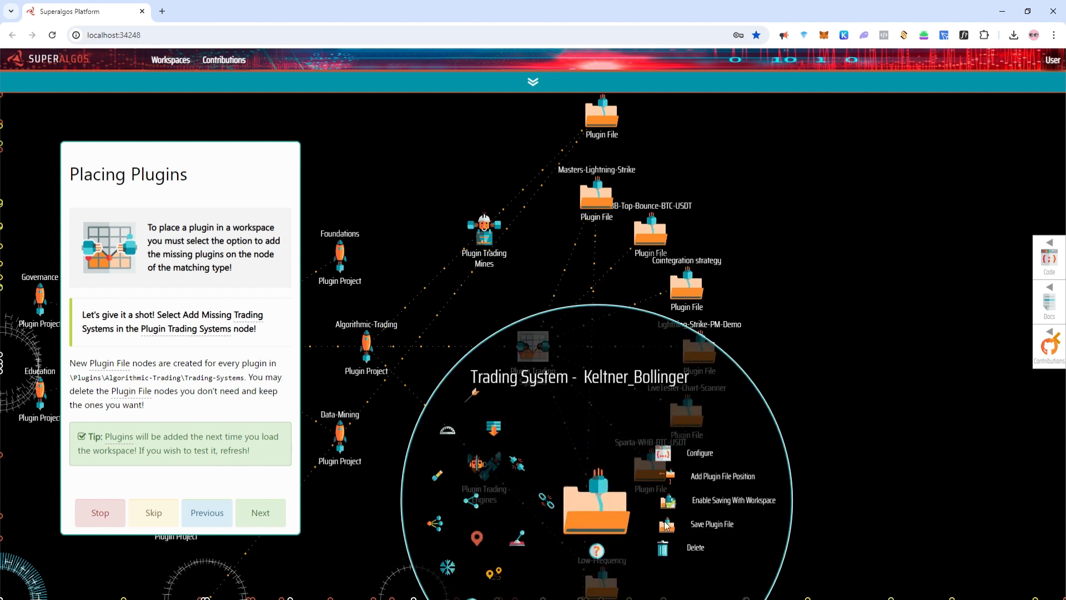
{"action": "left_click", "coordinate": [701, 551]}
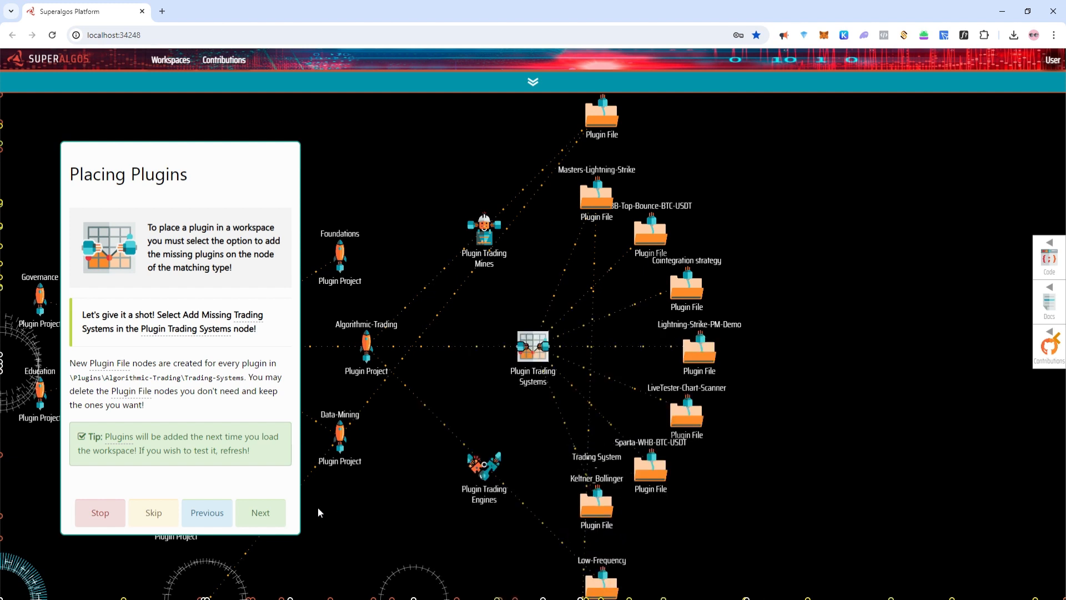
{"action": "left_click", "coordinate": [281, 522]}
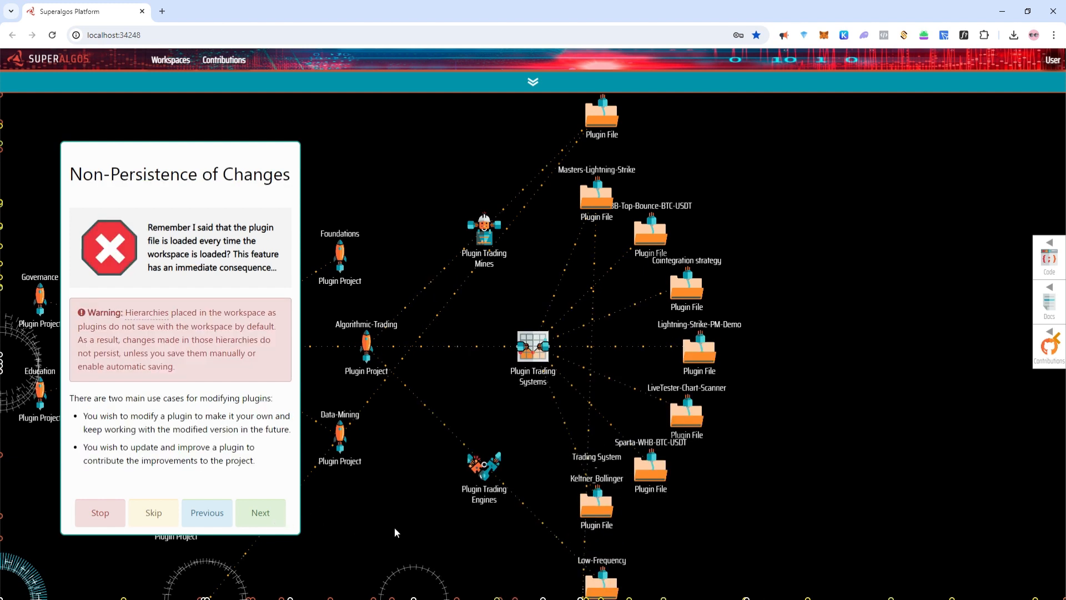
- Delete the Keltner_Bollinger and Sparta-WHB-BTC-USDT plugin files from Plugin Trading Systems
{"action": "mouse_move", "coordinate": [596, 514]}
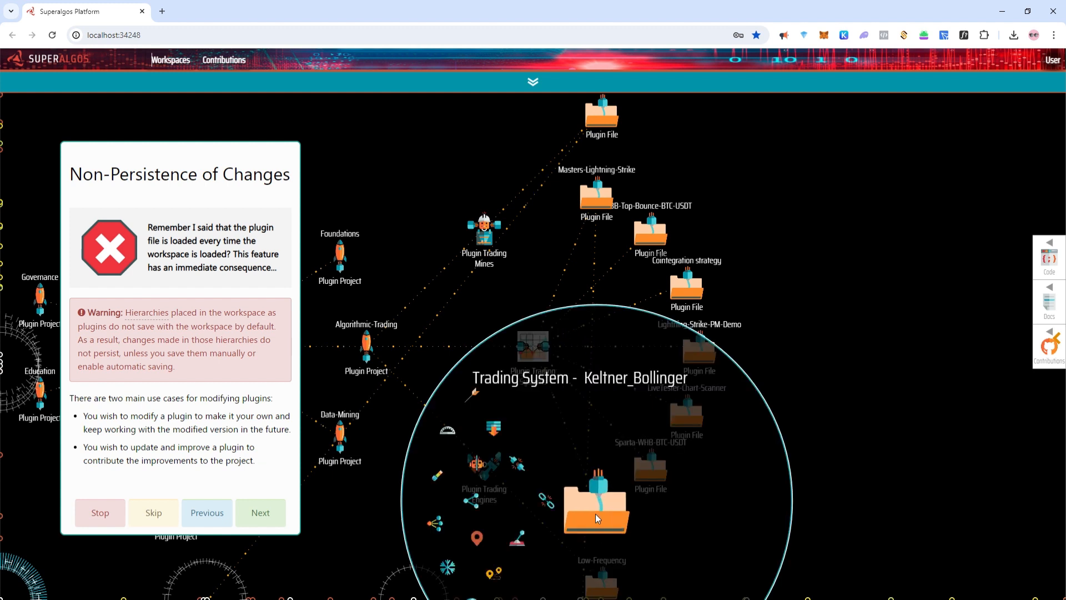
{"action": "left_click", "coordinate": [665, 556]}
{"action": "left_click", "coordinate": [689, 550]}
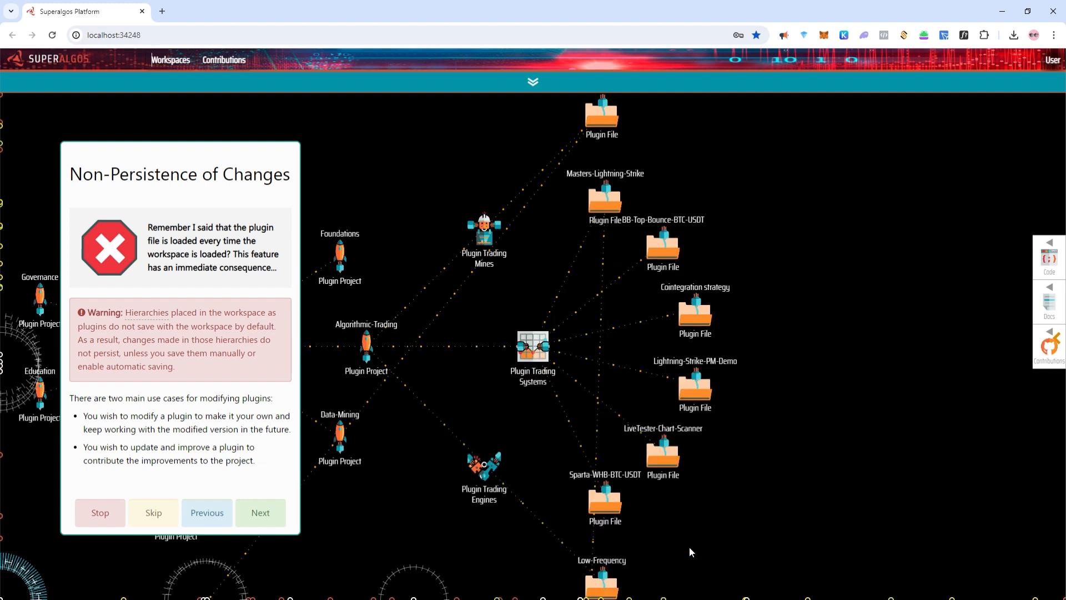
{"action": "mouse_move", "coordinate": [618, 506]}
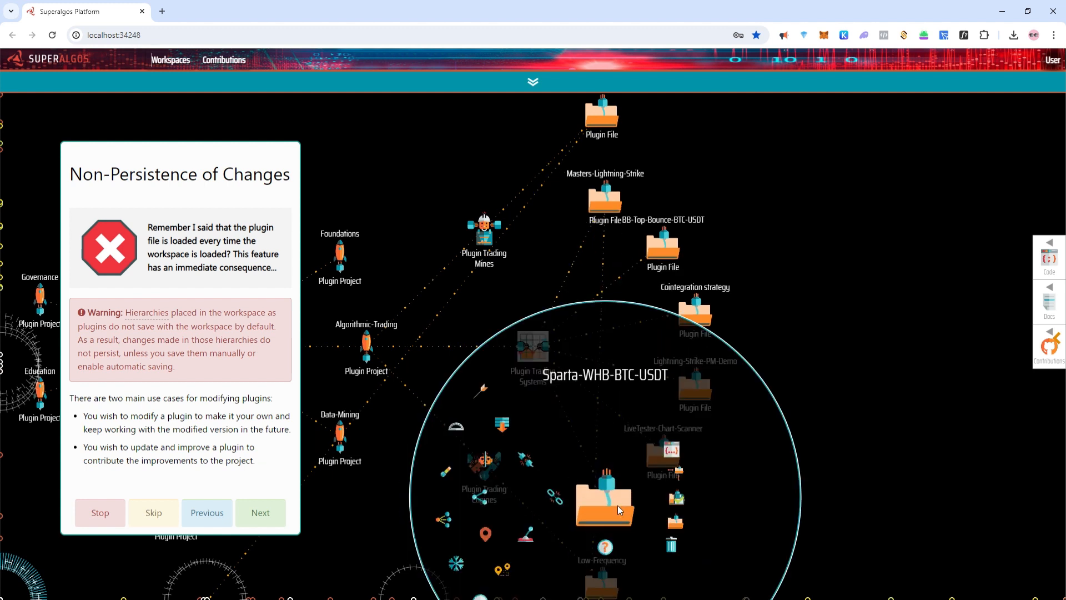
{"action": "left_click", "coordinate": [688, 547]}
{"action": "left_click", "coordinate": [700, 547]}
- Delete the LiveTester-Chart-Scanner and Lightning-Strike-PM-Demo plugin files from Plugin Trading Systems
{"action": "mouse_move", "coordinate": [635, 507]}
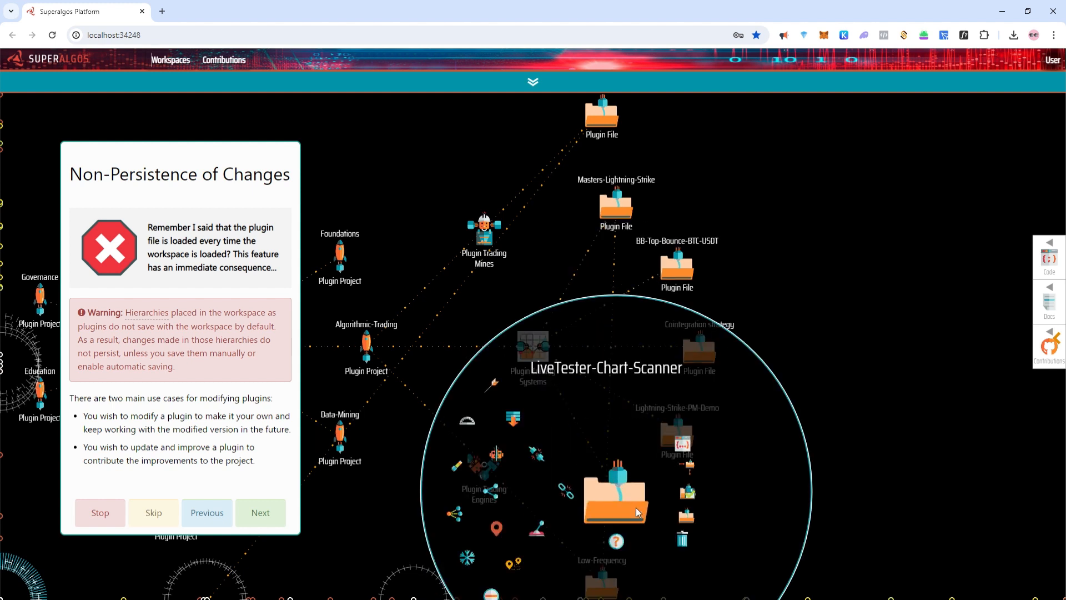
{"action": "left_click", "coordinate": [692, 543]}
{"action": "left_click", "coordinate": [711, 546]}
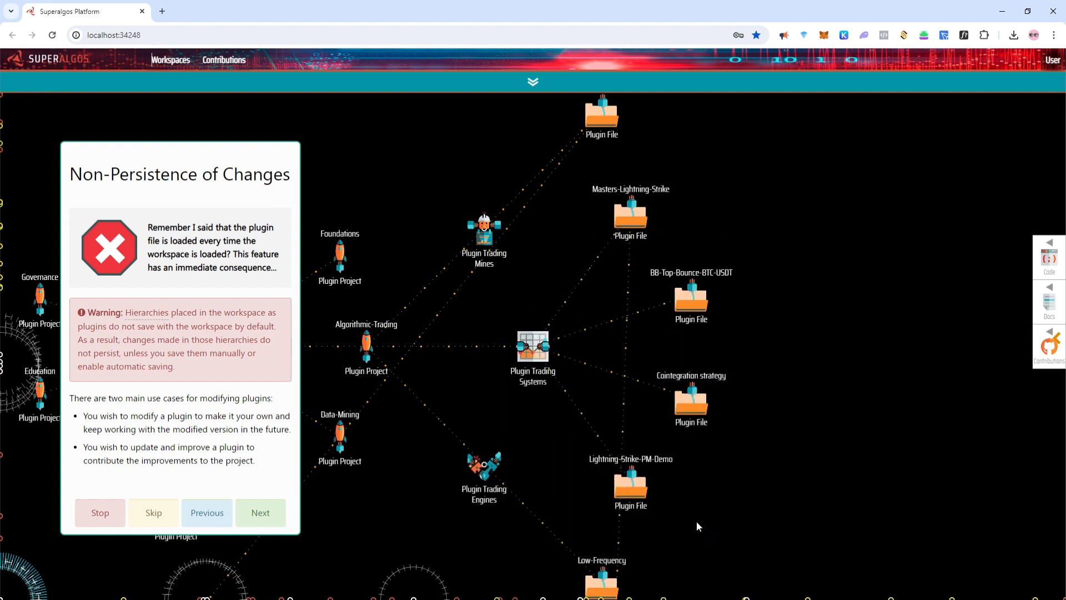
{"action": "mouse_move", "coordinate": [652, 496]}
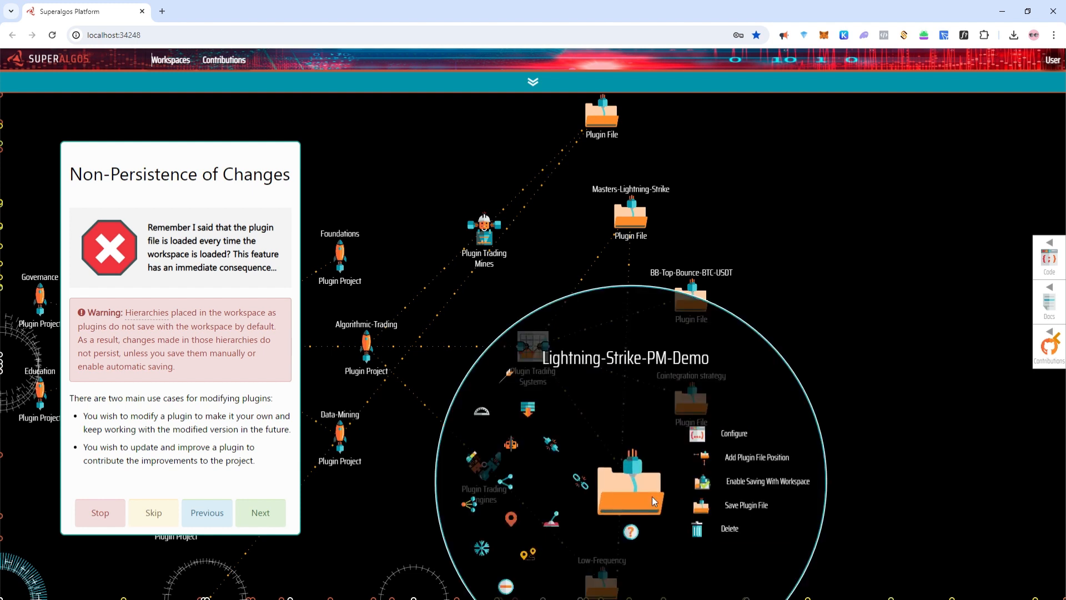
{"action": "left_click", "coordinate": [704, 529]}
{"action": "left_click", "coordinate": [727, 523]}
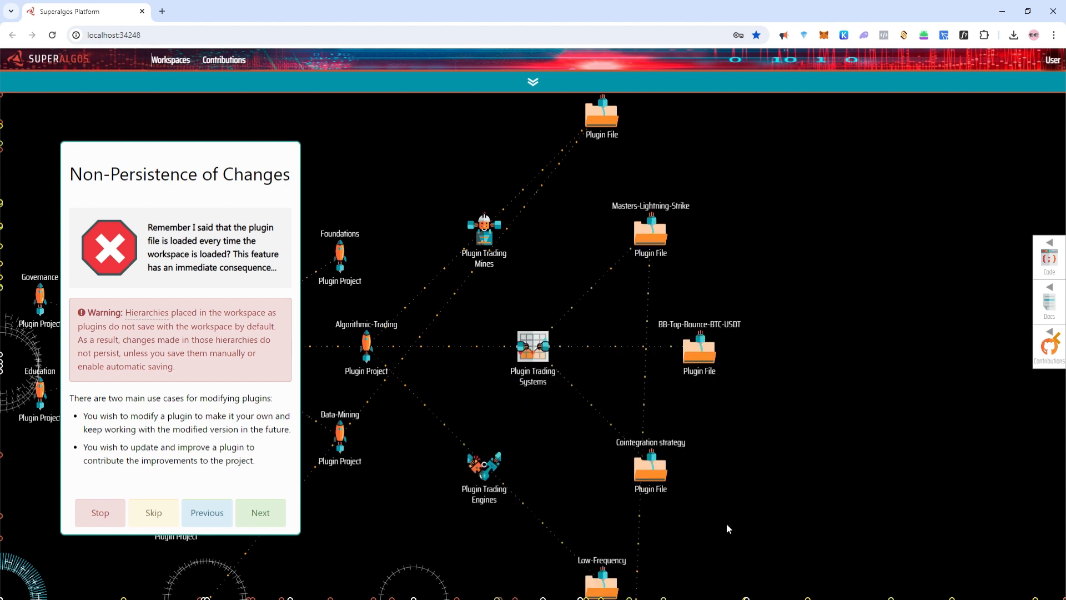
- Delete the Cointegration strategy and BB-Top-Bounce-BTC-USDT plugin files, keeping only Masters-Lightning-Strike
{"action": "mouse_move", "coordinate": [672, 481]}
{"action": "left_click", "coordinate": [719, 513]}
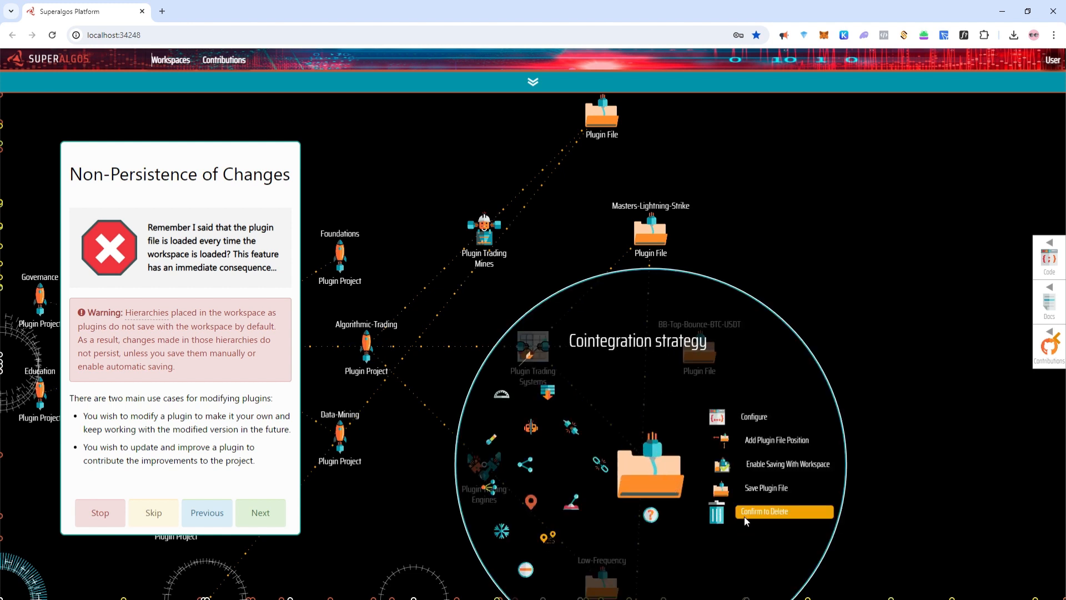
{"action": "left_click", "coordinate": [745, 517]}
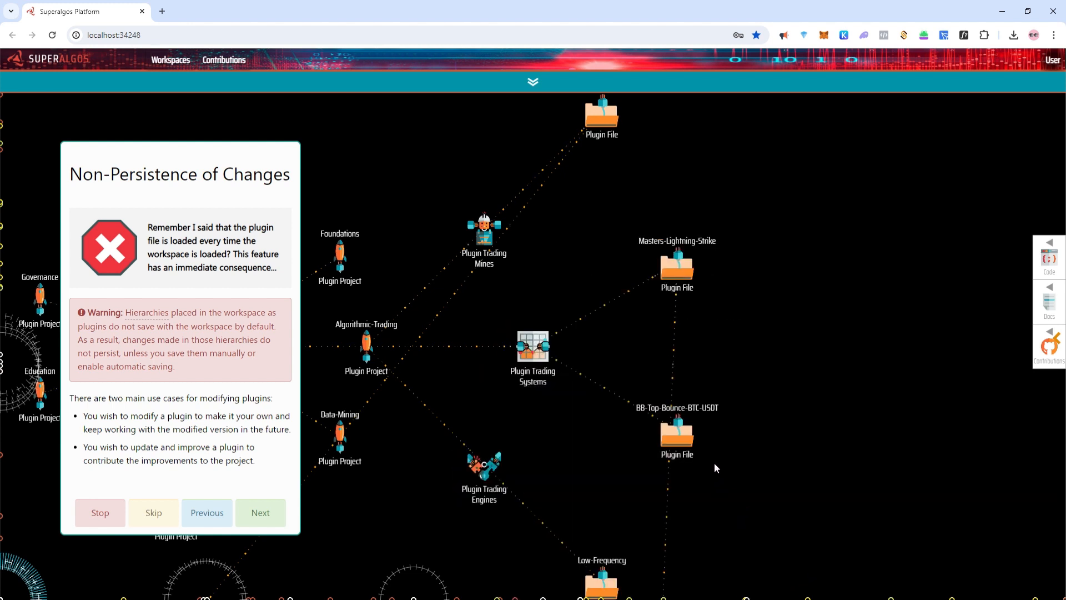
{"action": "mouse_move", "coordinate": [695, 445]}
{"action": "left_click", "coordinate": [753, 481]}
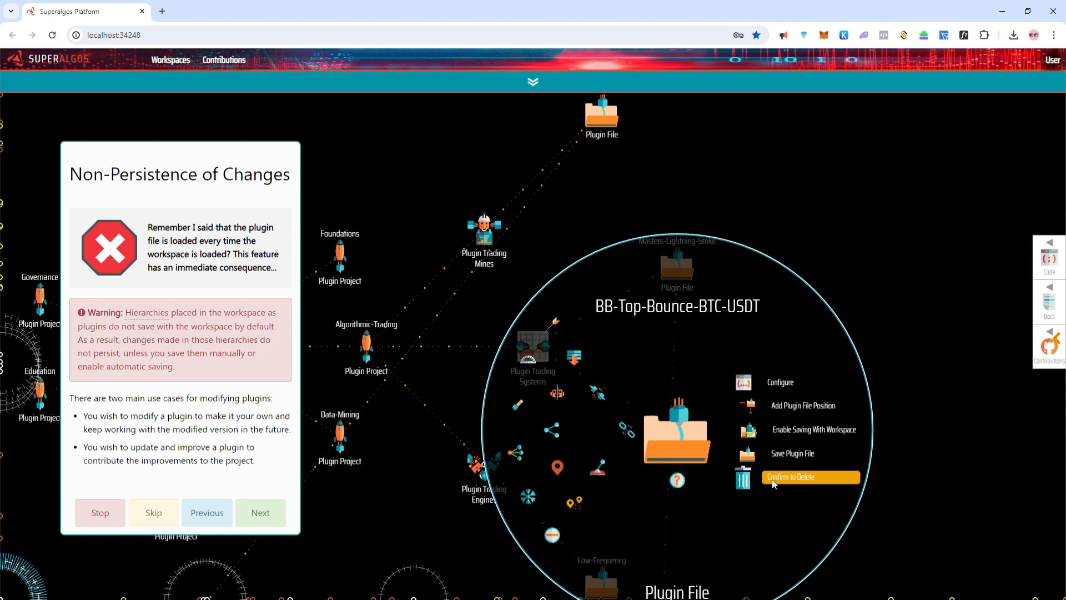
{"action": "left_click", "coordinate": [774, 481]}
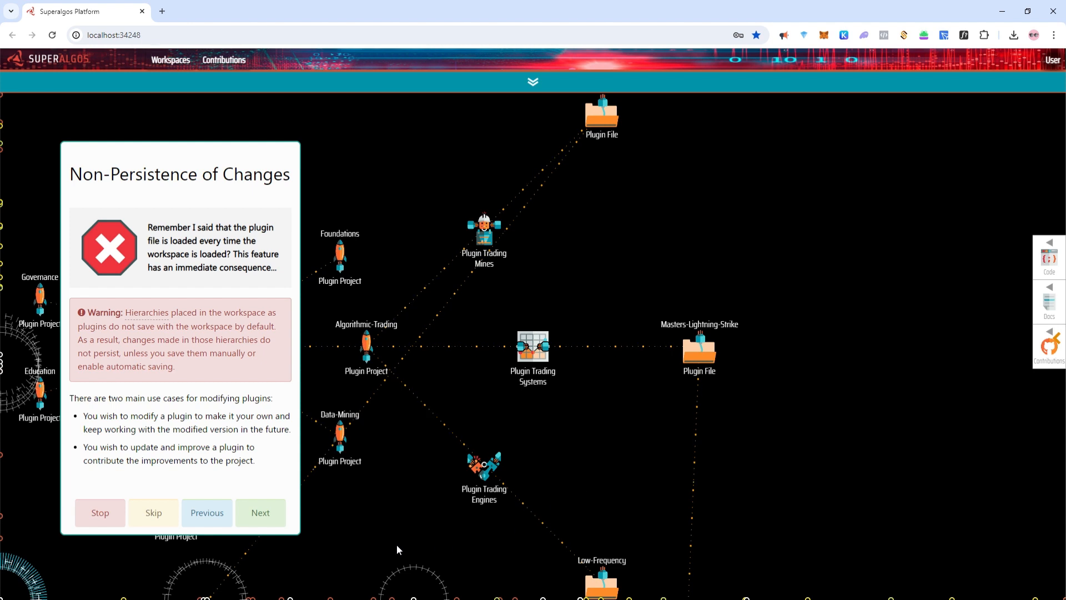
- Advance to the Starting From a Plugin lesson and examine the Lightning Strike strategy's open stage through to the order rate formula
{"action": "left_click", "coordinate": [261, 517]}
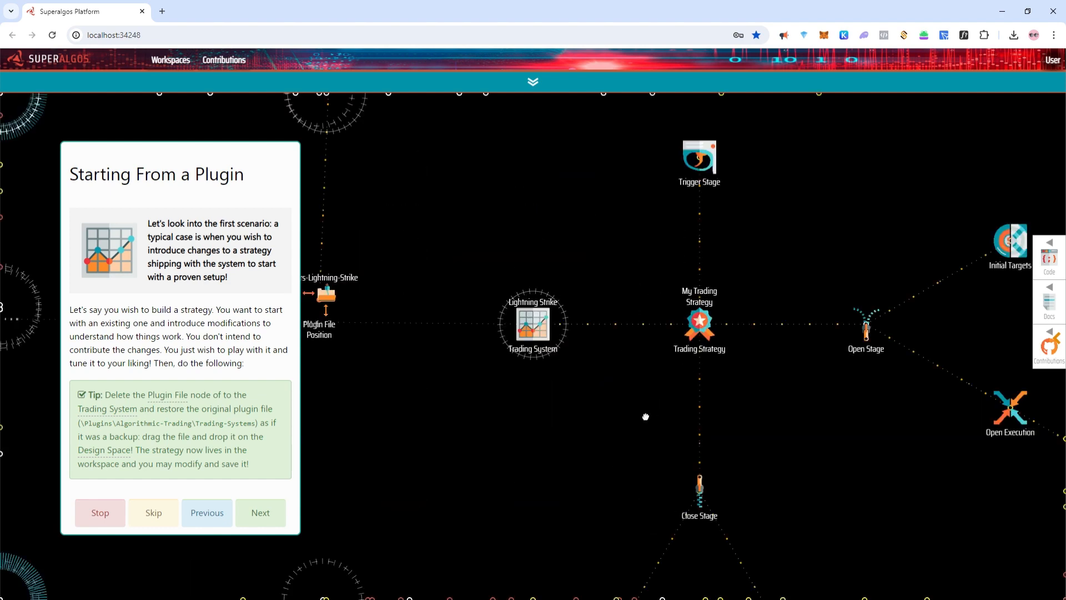
{"action": "left_click_drag", "start_coordinate": [646, 416], "coordinate": [314, 558]}
{"action": "mouse_move", "coordinate": [676, 387]}
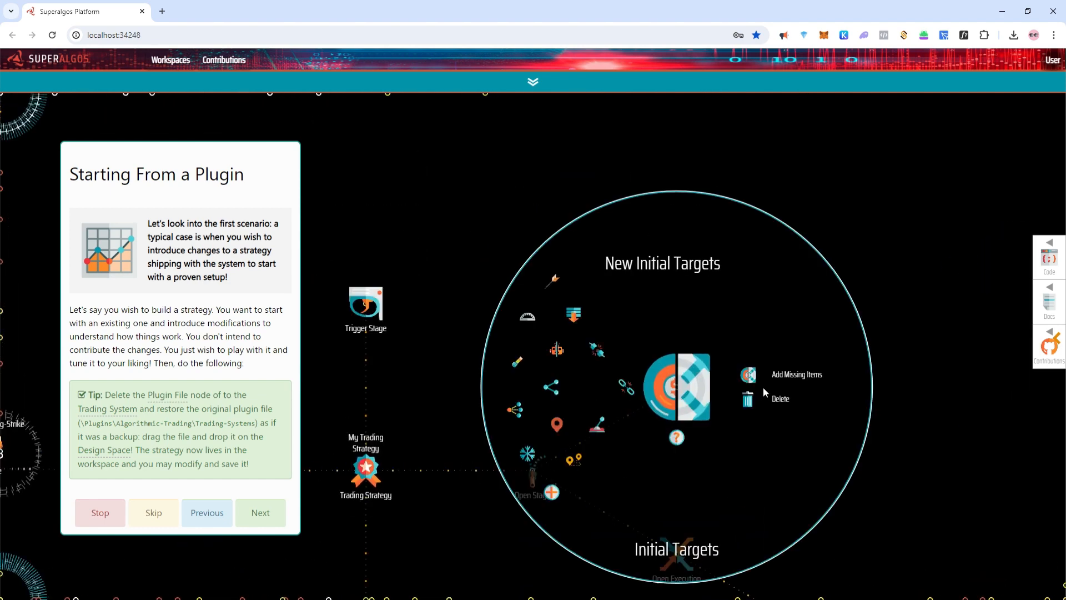
{"action": "left_click_drag", "start_coordinate": [533, 559], "coordinate": [418, 375]}
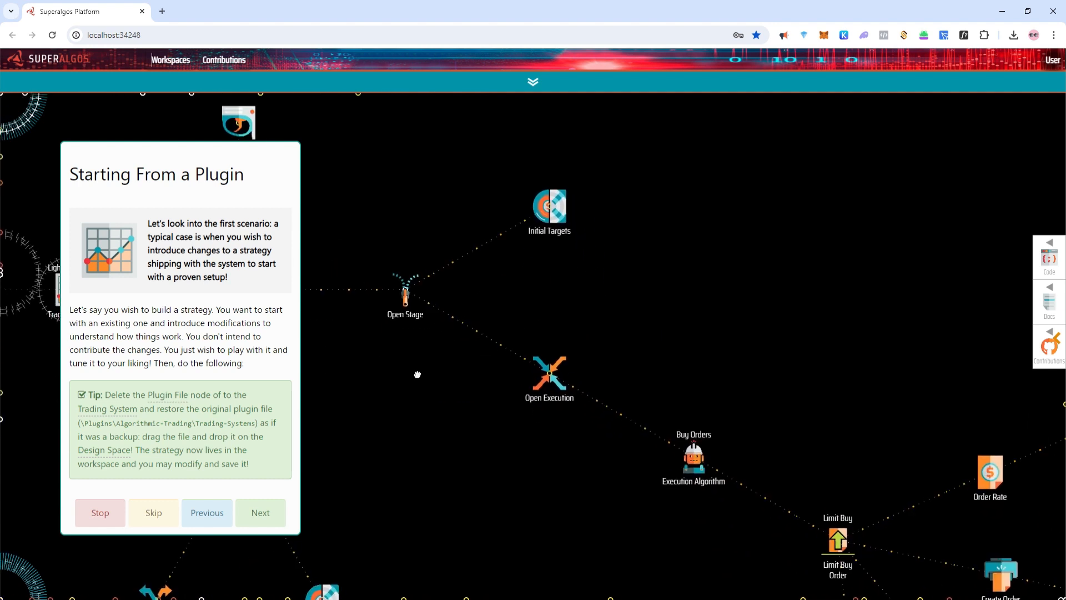
{"action": "left_click_drag", "start_coordinate": [689, 349], "coordinate": [572, 386]}
{"action": "left_click_drag", "start_coordinate": [838, 369], "coordinate": [497, 369]}
{"action": "mouse_move", "coordinate": [715, 433]}
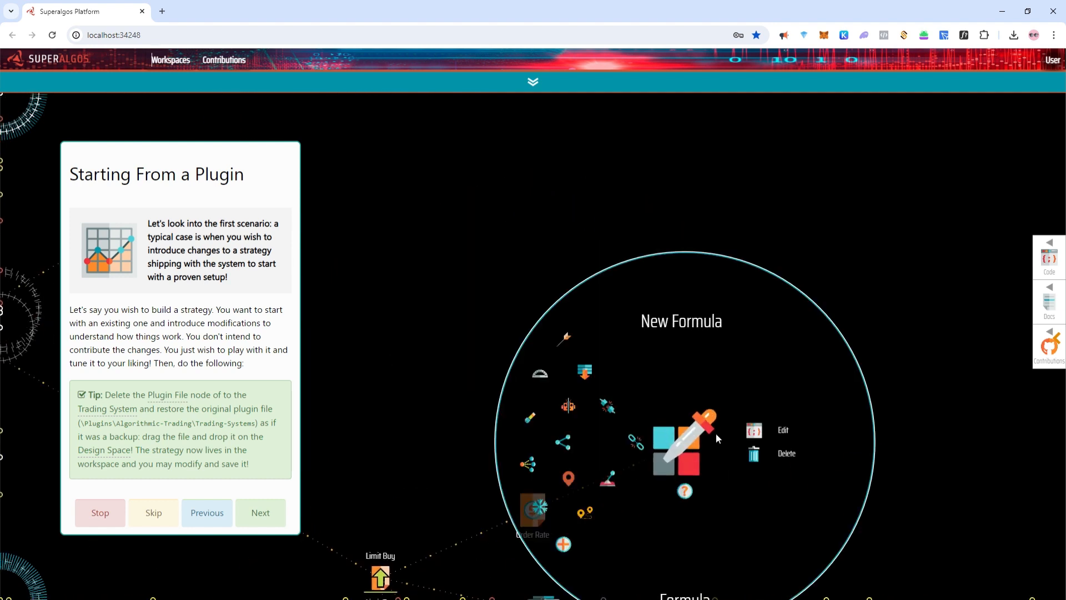
{"action": "left_click_drag", "start_coordinate": [405, 439], "coordinate": [702, 352]}
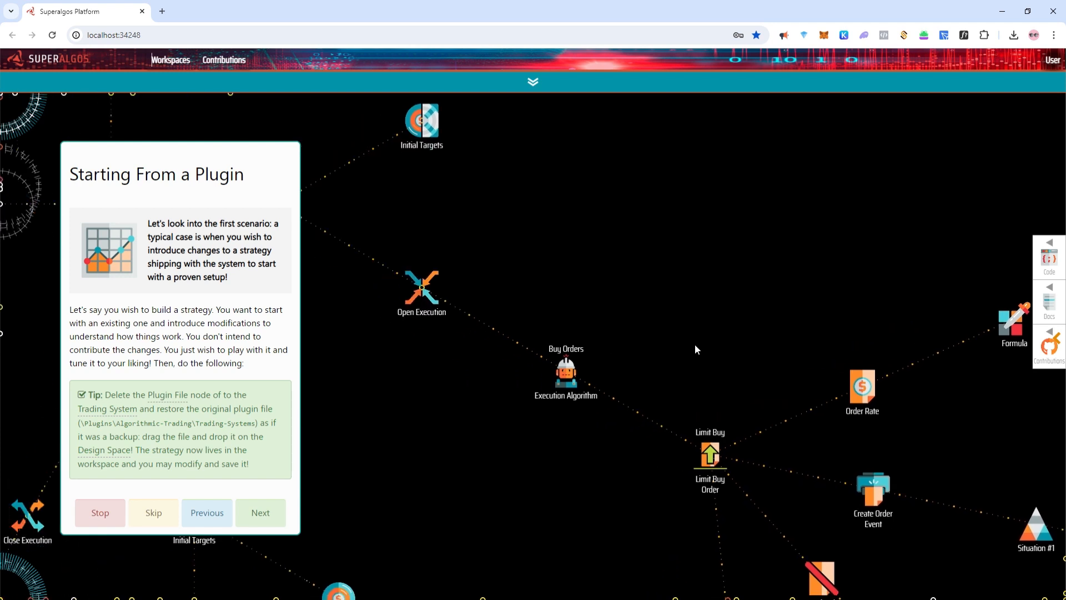
{"action": "left_click_drag", "start_coordinate": [448, 461], "coordinate": [544, 506]}
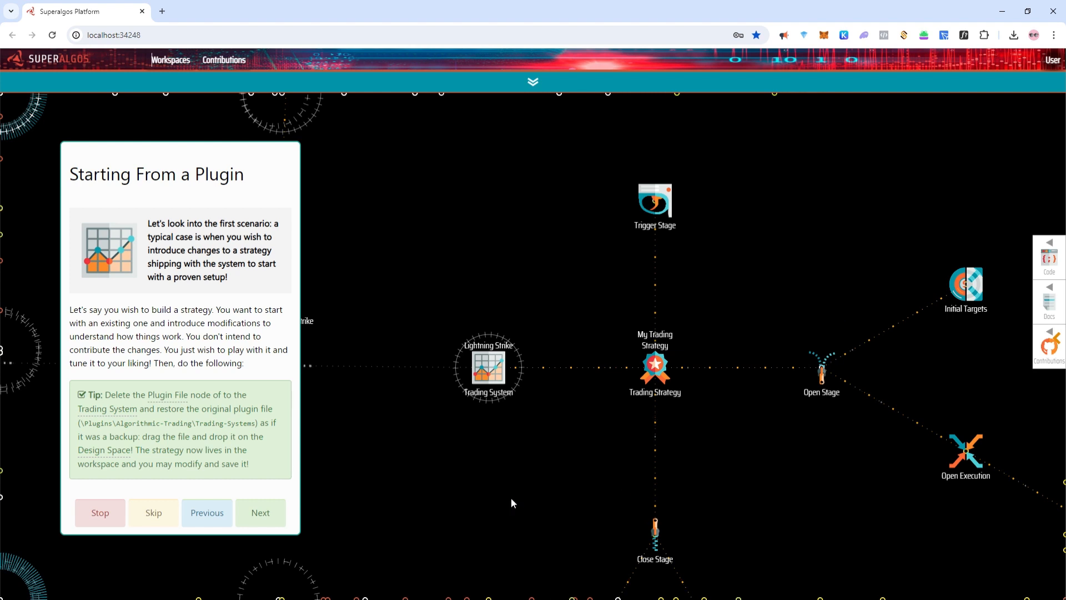
- Return to the plugin hierarchy around the Masters-Lightning-Strike plugin file and advance to the Improving a Plugin lesson
{"action": "scroll", "coordinate": [697, 179], "scroll_direction": "up", "scroll_amount": 5}
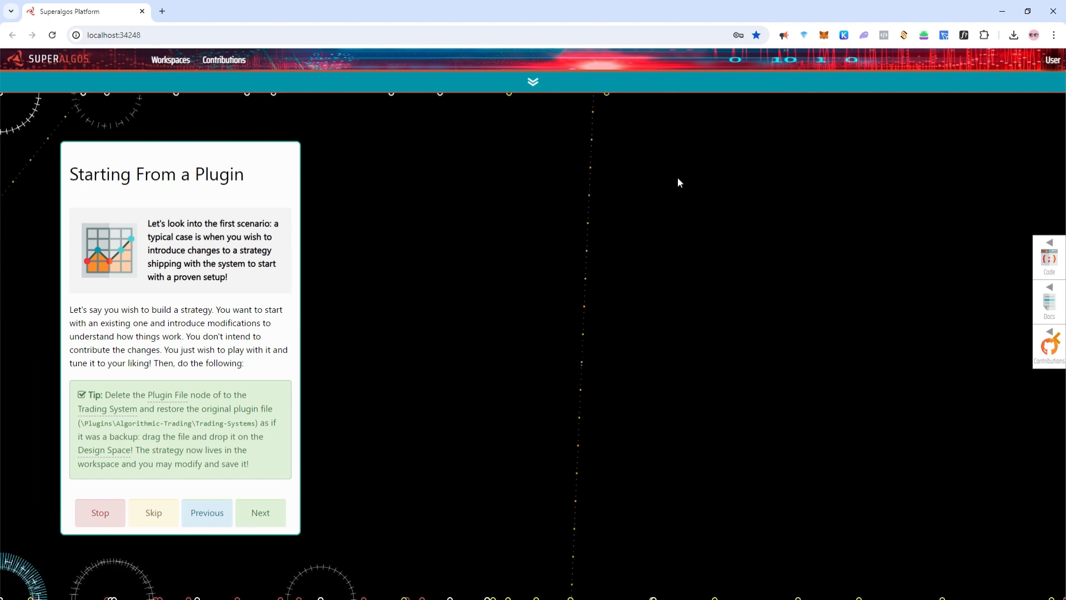
{"action": "left_click_drag", "start_coordinate": [653, 206], "coordinate": [749, 586]}
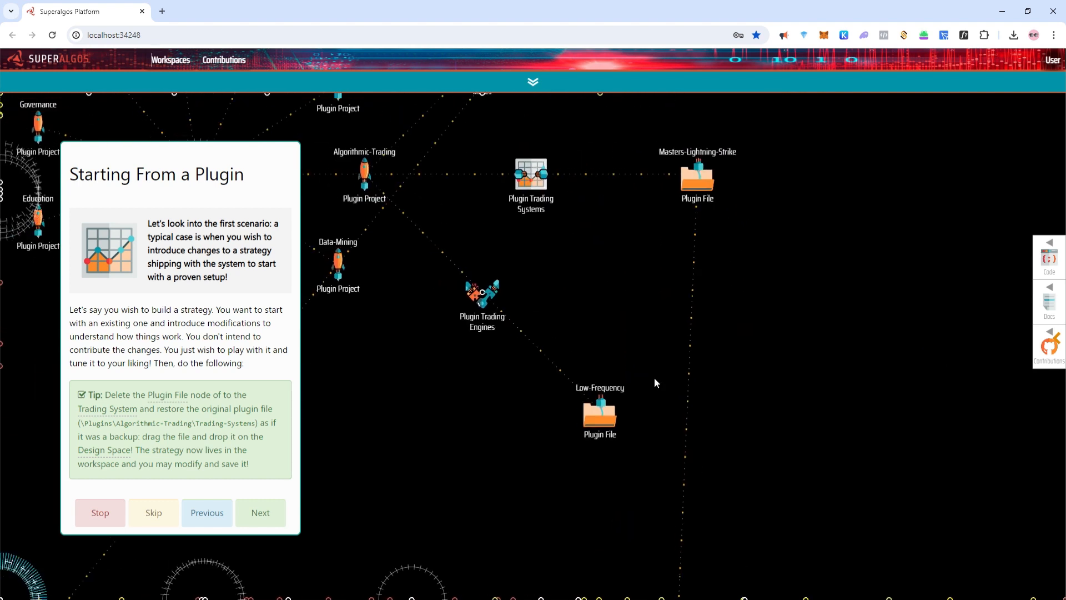
{"action": "mouse_move", "coordinate": [566, 212]}
{"action": "left_click_drag", "start_coordinate": [678, 278], "coordinate": [731, 425]}
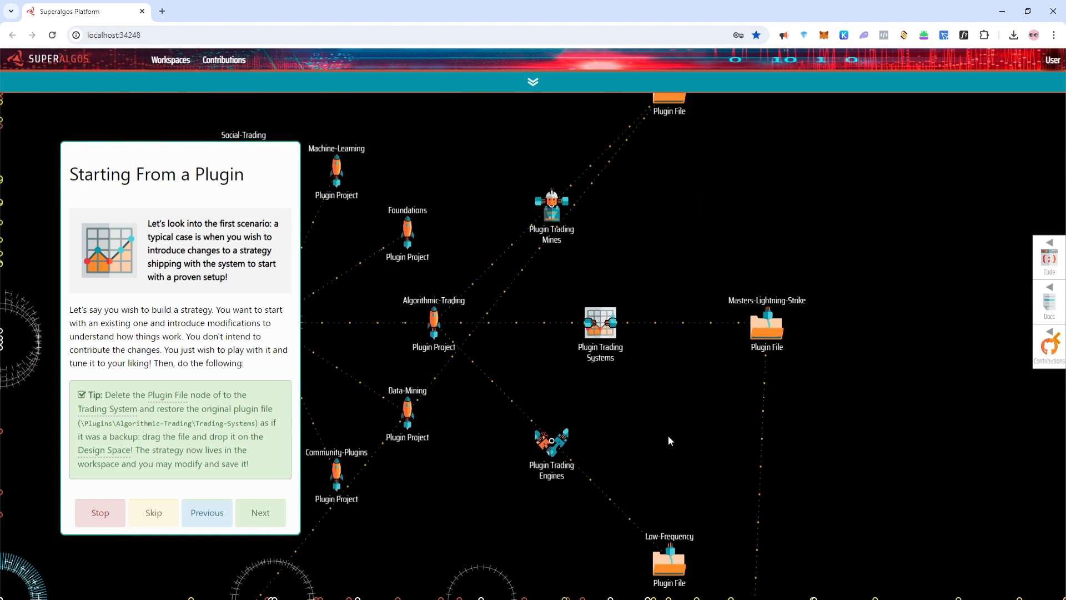
{"action": "mouse_move", "coordinate": [542, 415]}
{"action": "left_click", "coordinate": [264, 516]}
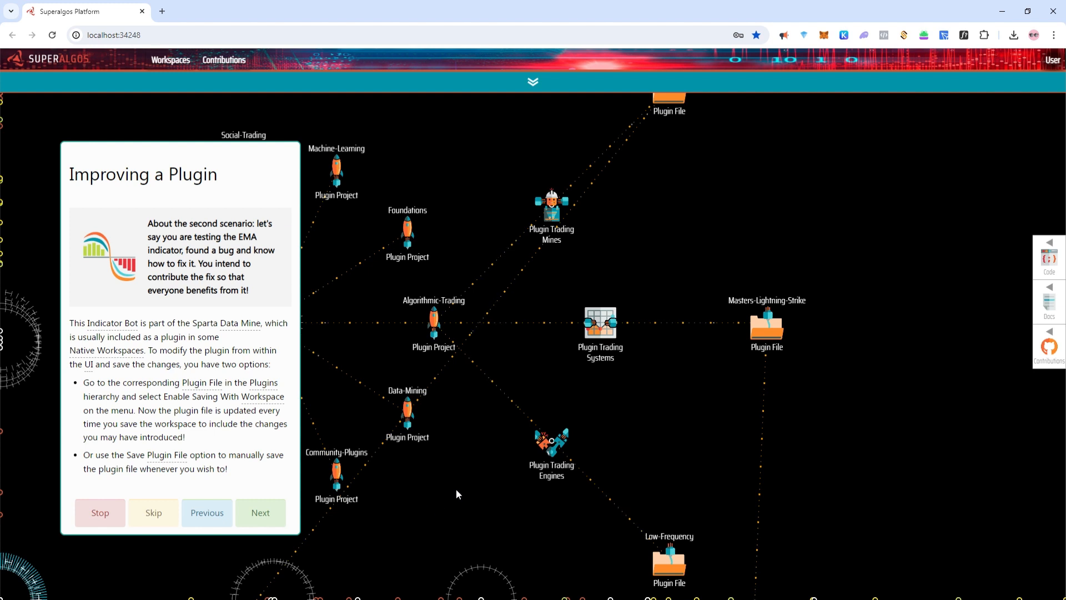
- Reveal the Plugin Data Mines branch of the Data-Mining project and inspect the Candles plugin file's available actions
{"action": "mouse_move", "coordinate": [422, 412]}
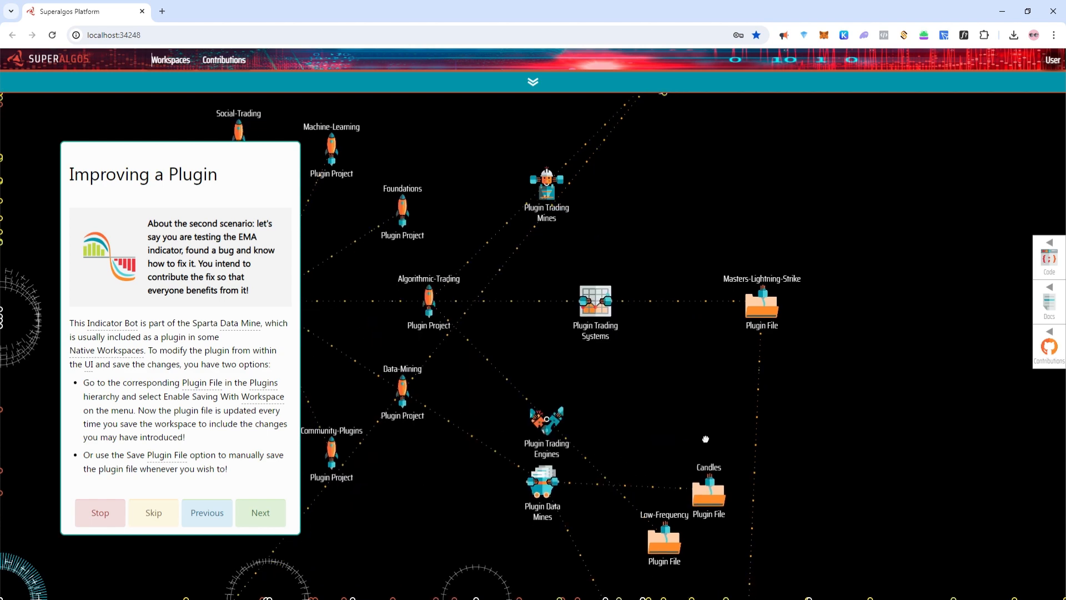
{"action": "mouse_move", "coordinate": [554, 487]}
{"action": "mouse_move", "coordinate": [723, 501]}
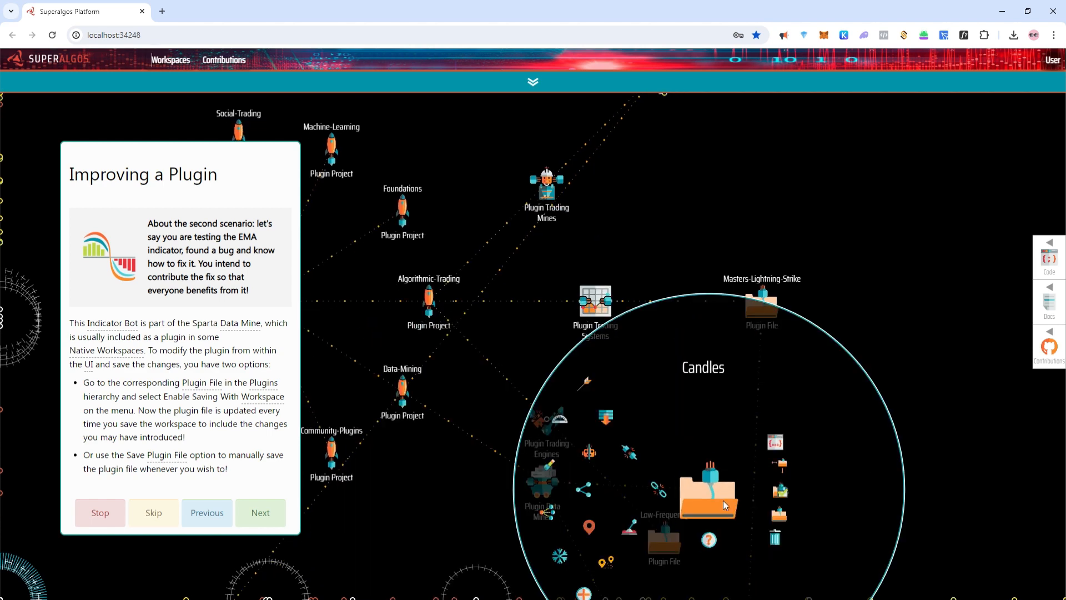
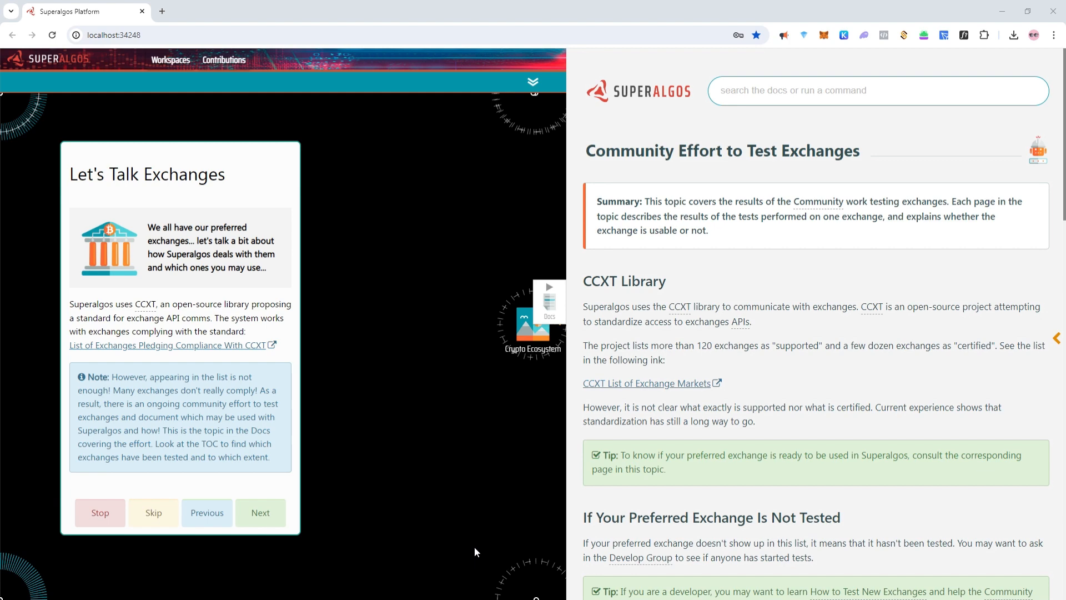
- Advance from the exchanges lesson to the Clean Workspace lesson and browse the native workspaces by project
{"action": "left_click", "coordinate": [285, 521]}
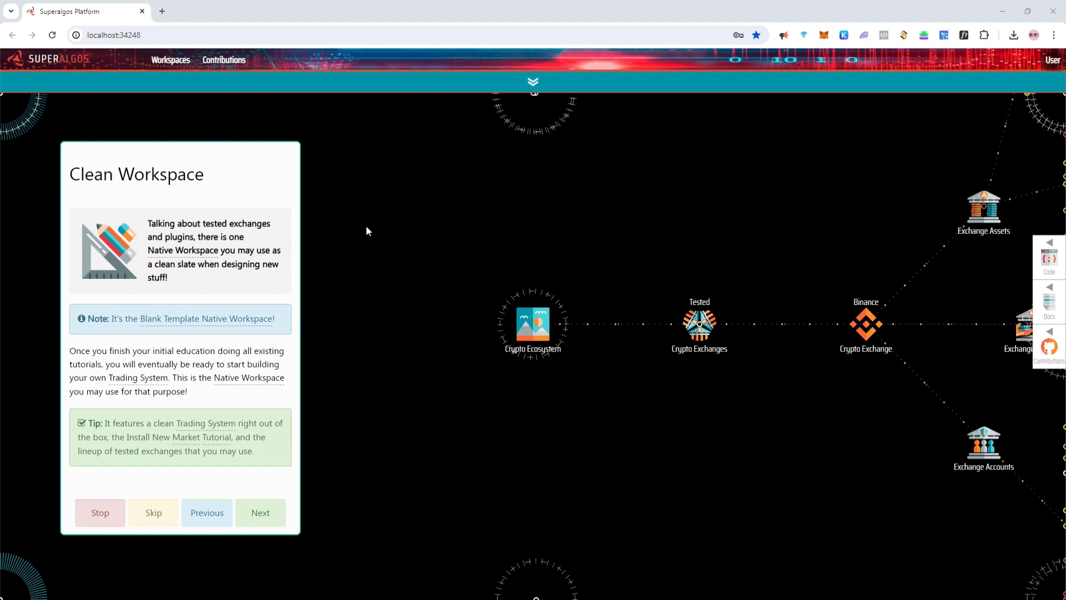
{"action": "mouse_move", "coordinate": [174, 62]}
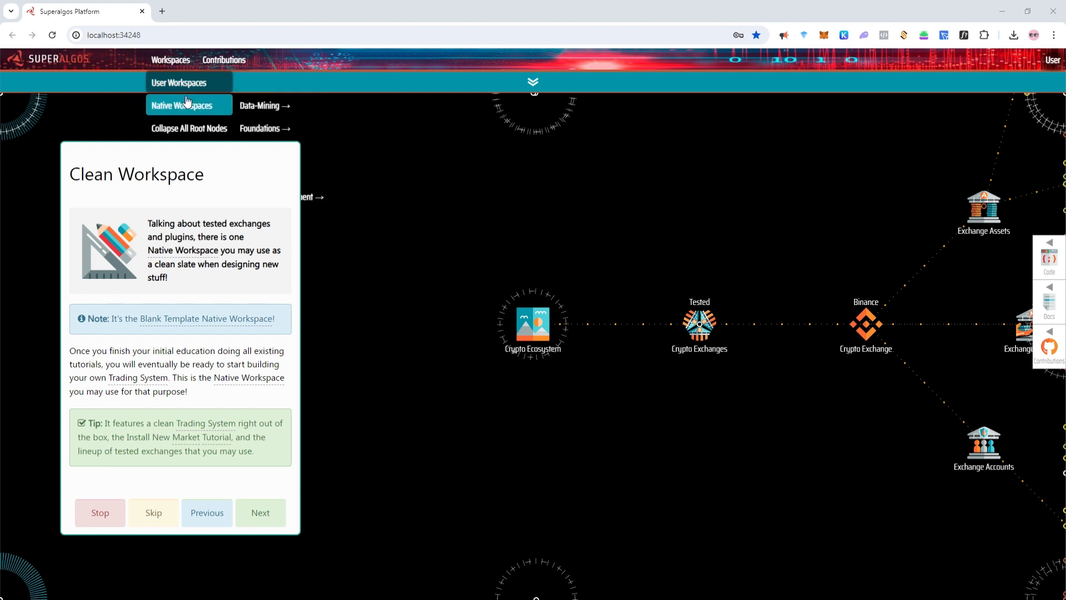
{"action": "mouse_move", "coordinate": [258, 111]}
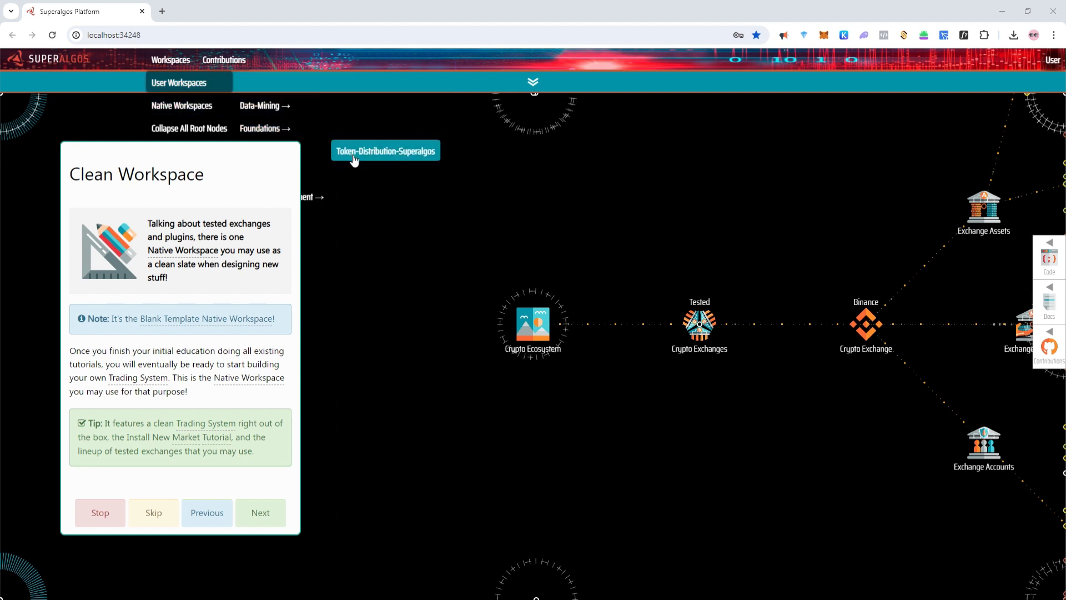
{"action": "mouse_move", "coordinate": [289, 127]}
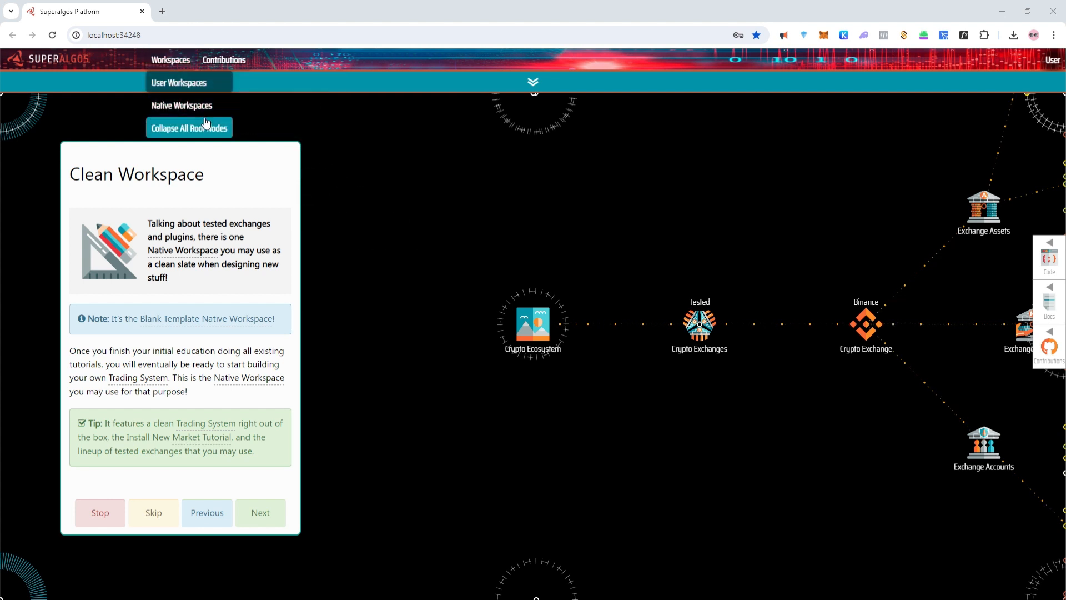
{"action": "mouse_move", "coordinate": [223, 116]}
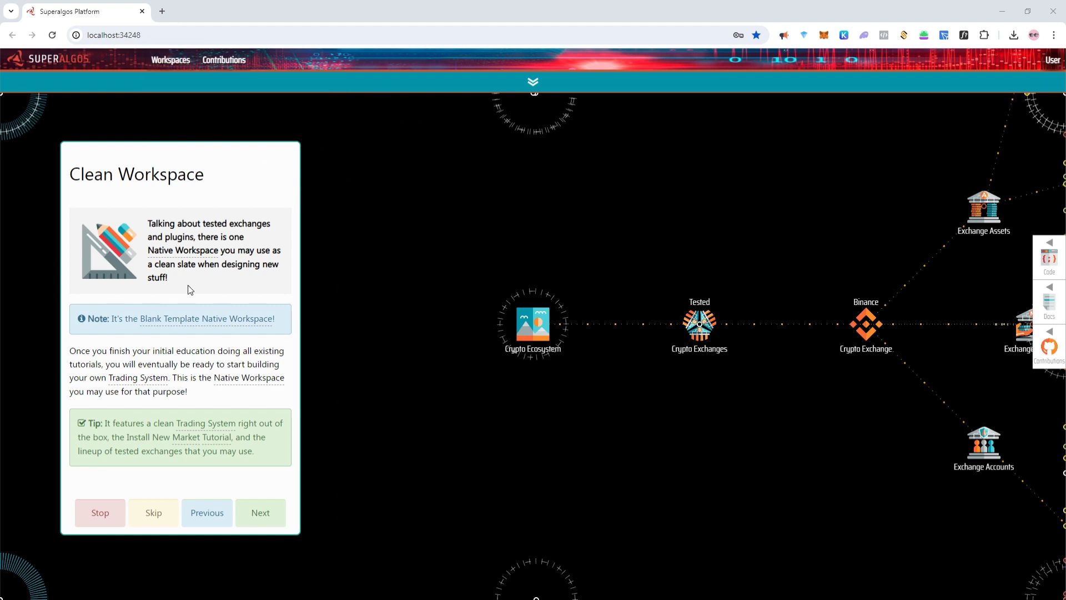
- Advance through the Dealing With Data and About Other Markets lessons to the Building Indicators lesson
{"action": "left_click", "coordinate": [277, 514]}
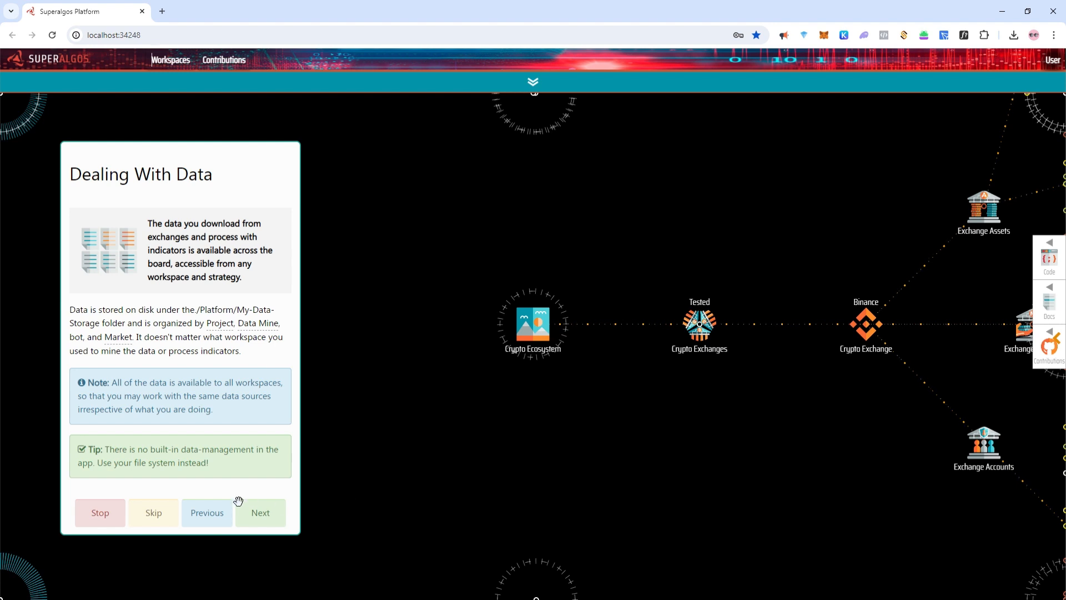
{"action": "left_click", "coordinate": [270, 520]}
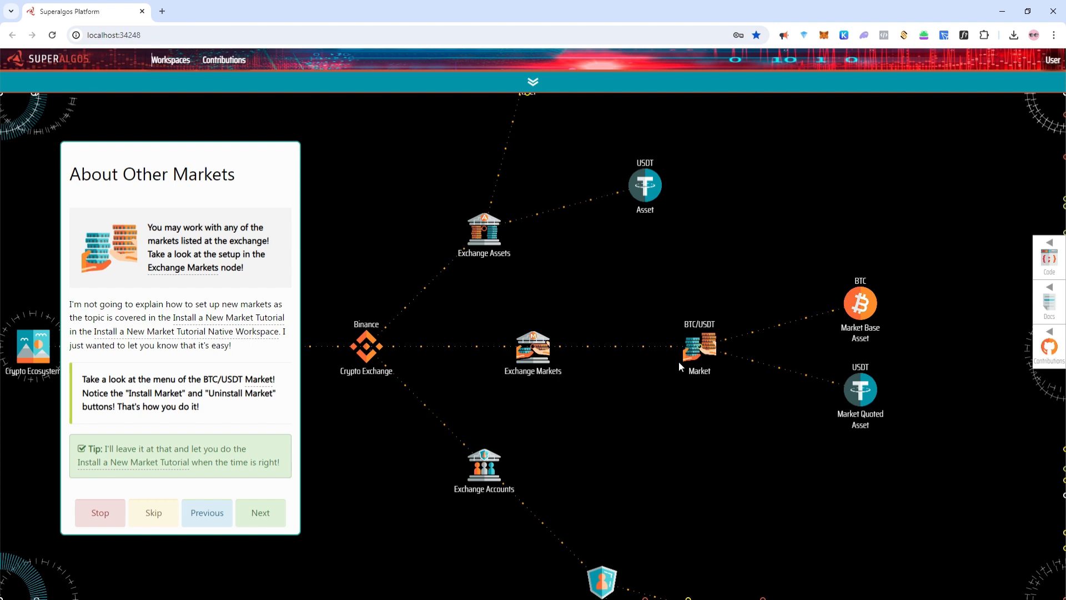
{"action": "mouse_move", "coordinate": [688, 352]}
{"action": "left_click", "coordinate": [273, 524]}
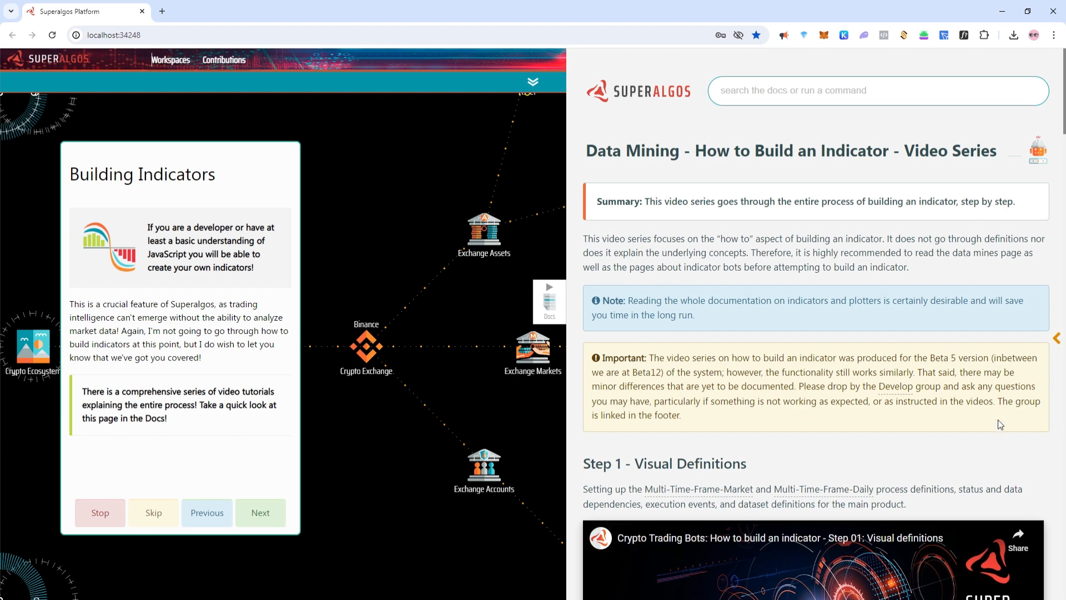
- Look through the How to Build an Indicator video series page from Visual Definitions to Trading Bot Dependencies
{"action": "scroll", "coordinate": [907, 432], "scroll_direction": "down", "scroll_amount": 3}
{"action": "scroll", "coordinate": [907, 432], "scroll_direction": "down", "scroll_amount": 2}
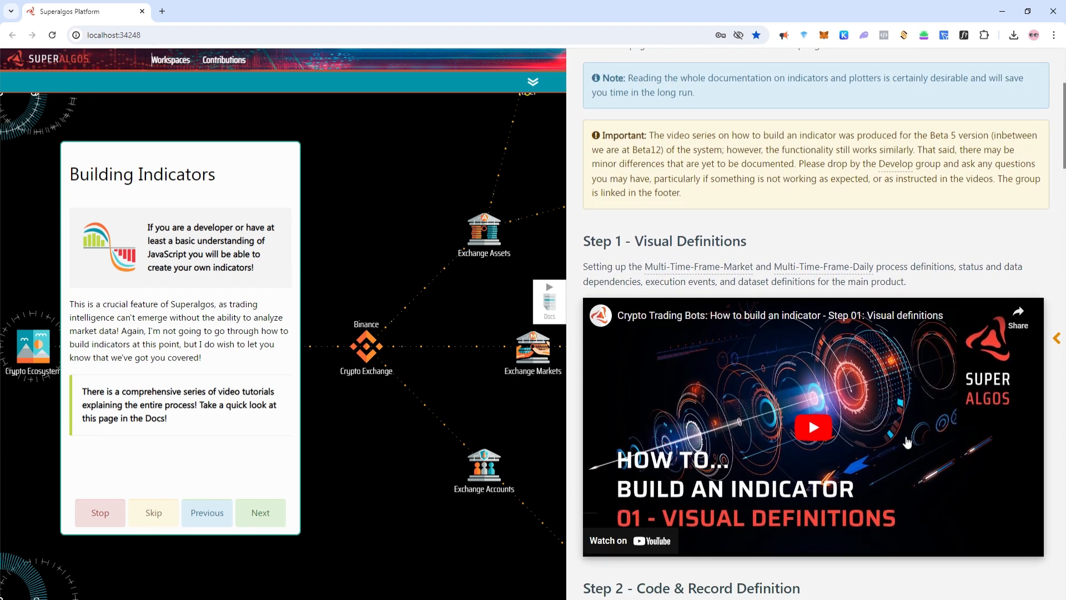
{"action": "scroll", "coordinate": [907, 442], "scroll_direction": "down", "scroll_amount": 5}
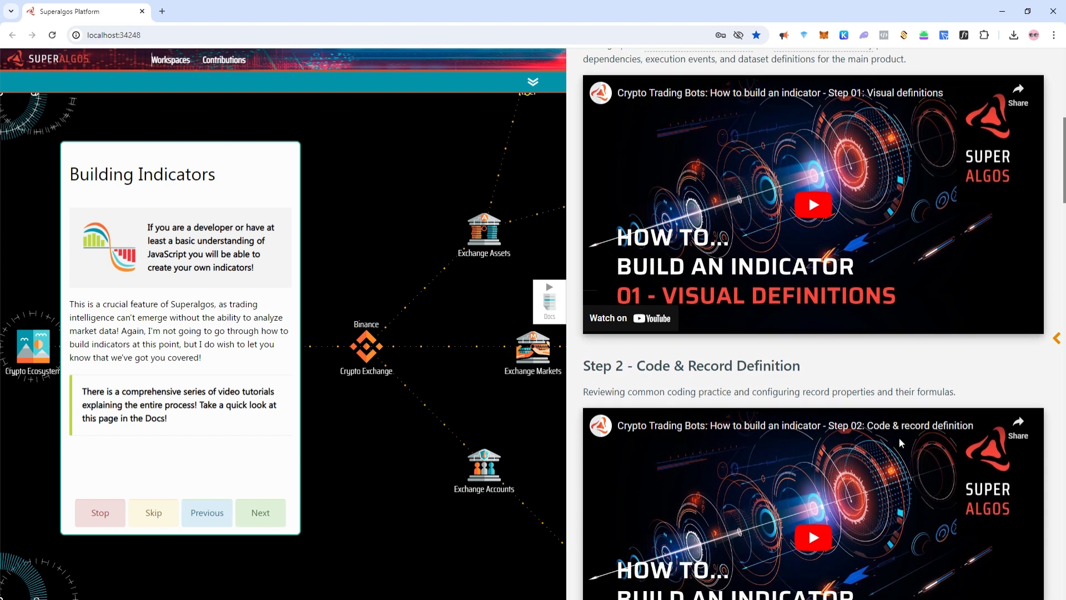
{"action": "scroll", "coordinate": [901, 443], "scroll_direction": "down", "scroll_amount": 3}
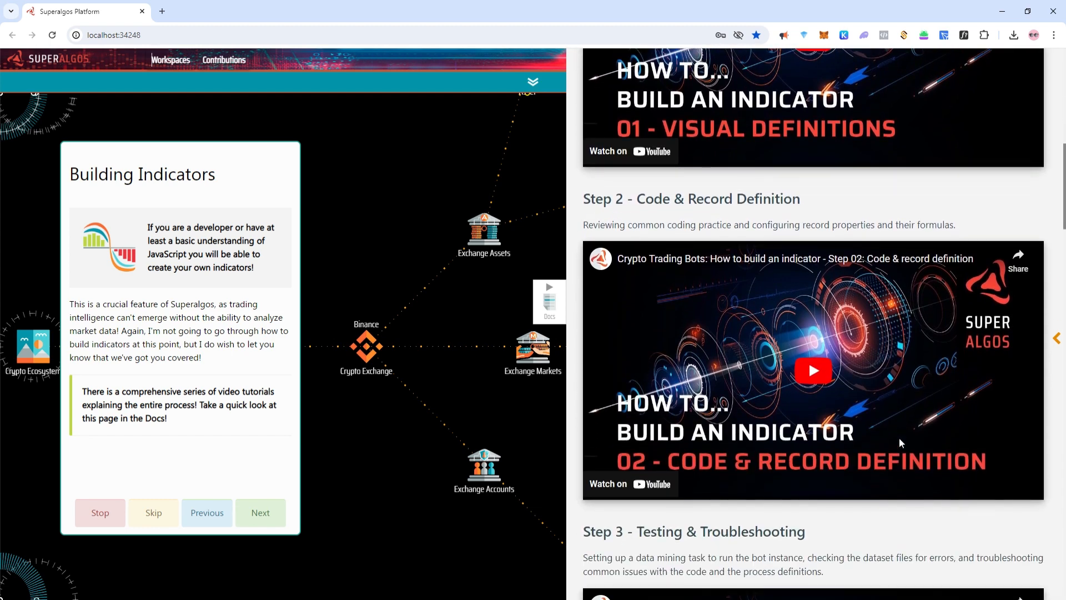
{"action": "scroll", "coordinate": [900, 440], "scroll_direction": "down", "scroll_amount": 6}
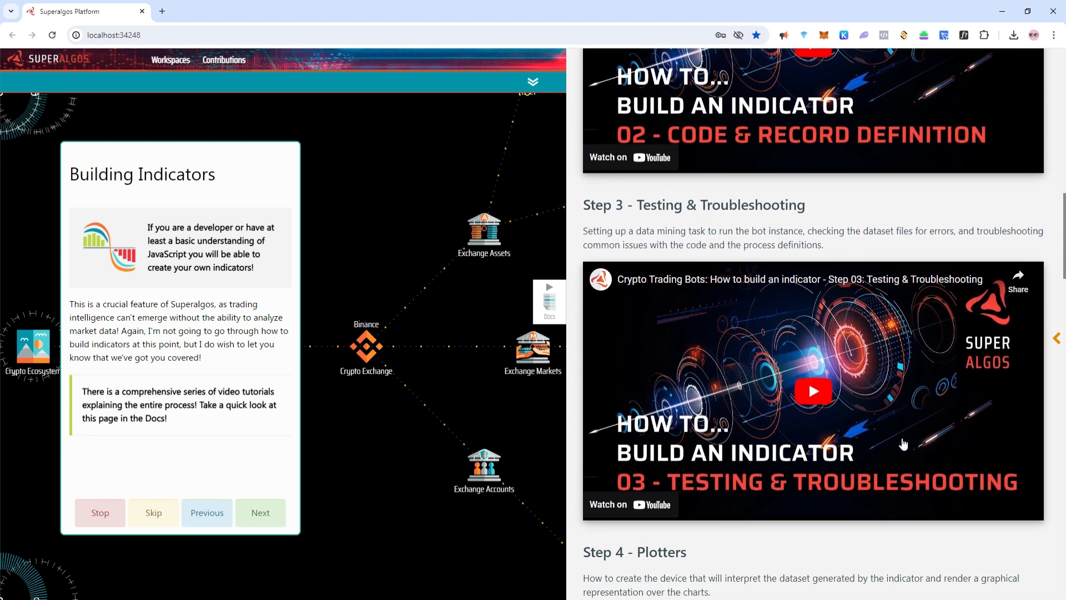
{"action": "scroll", "coordinate": [904, 442], "scroll_direction": "down", "scroll_amount": 4}
{"action": "scroll", "coordinate": [903, 443], "scroll_direction": "down", "scroll_amount": 4}
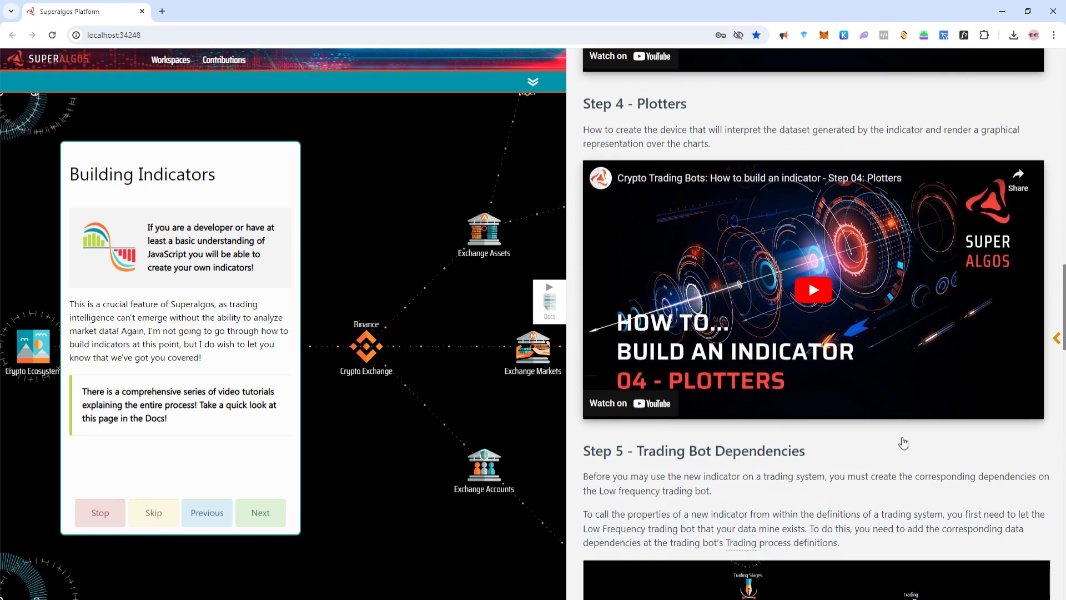
{"action": "scroll", "coordinate": [903, 443], "scroll_direction": "down", "scroll_amount": 1}
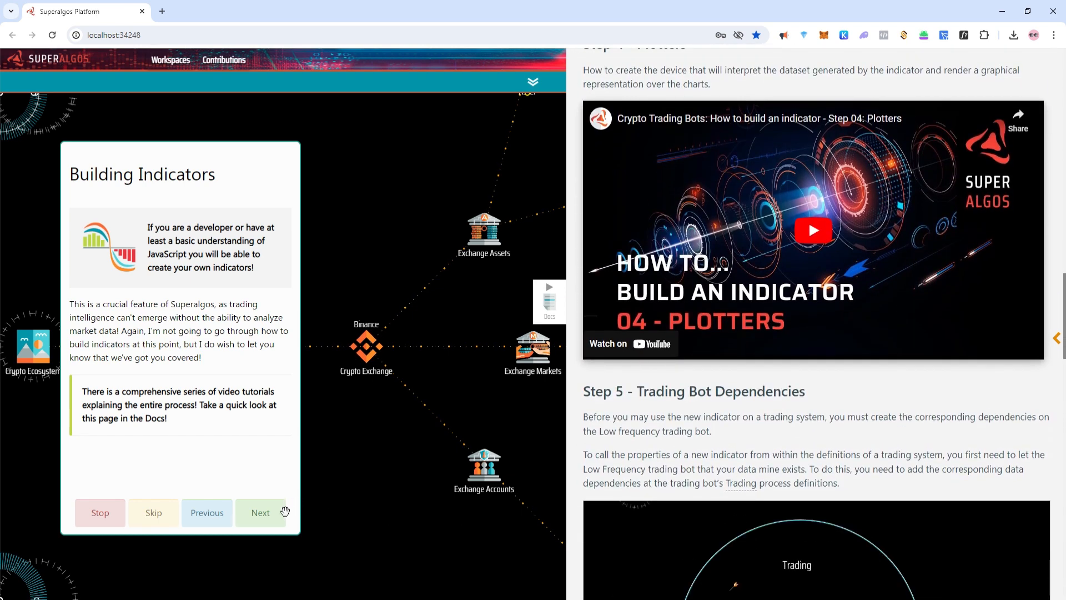
- Advance to the More Indicators? lesson and look through the Community Data Mines chapters from Alpha Data Mine to CoinGecko API Map and Mine
{"action": "left_click", "coordinate": [284, 512]}
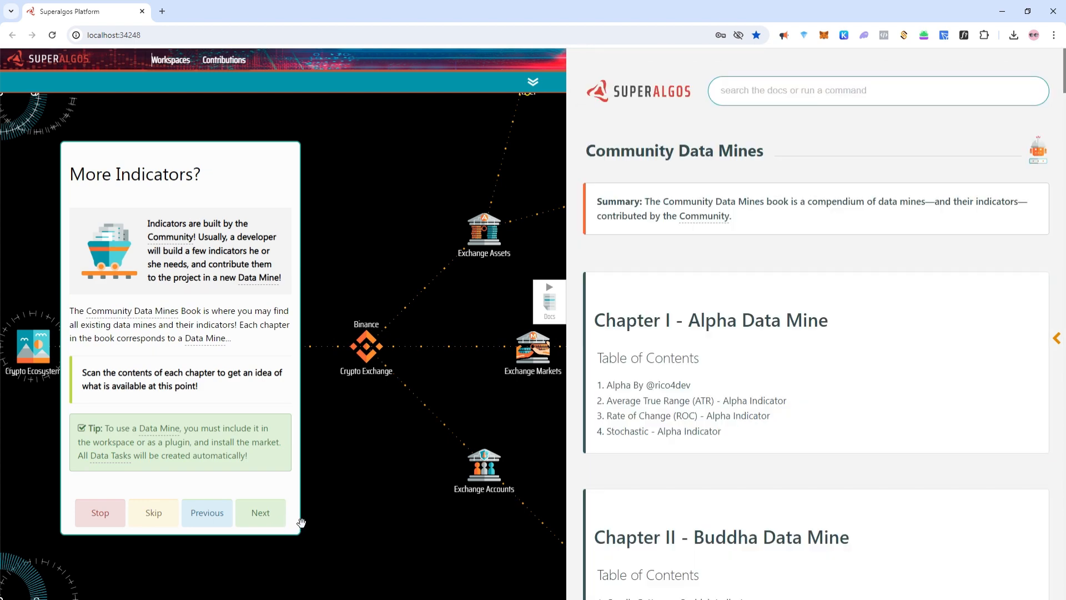
{"action": "scroll", "coordinate": [909, 400], "scroll_direction": "down", "scroll_amount": 2}
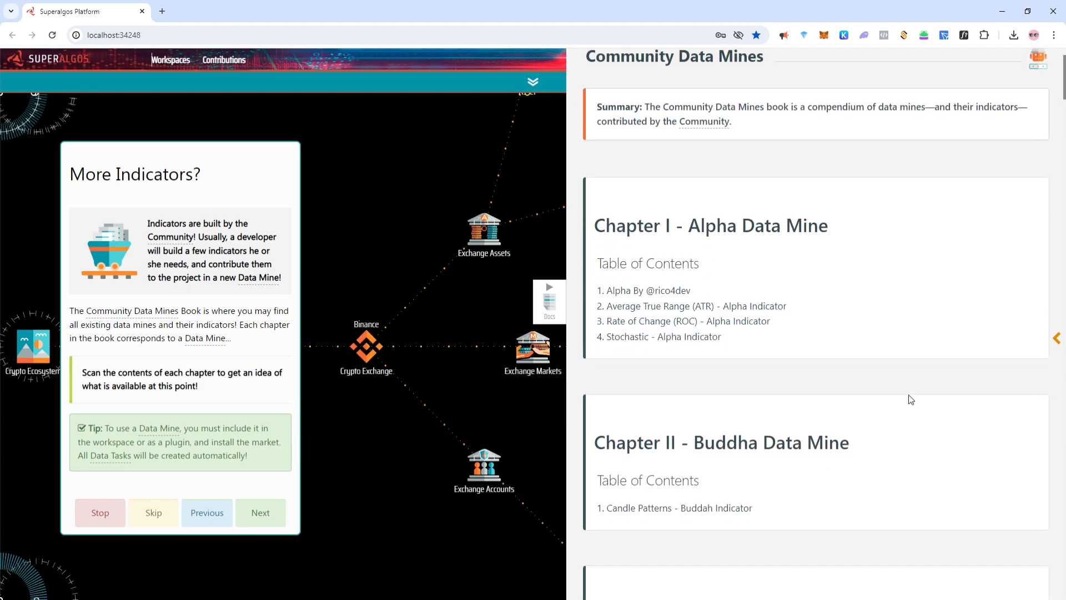
{"action": "scroll", "coordinate": [911, 400], "scroll_direction": "down", "scroll_amount": 1}
{"action": "scroll", "coordinate": [911, 400], "scroll_direction": "down", "scroll_amount": 3}
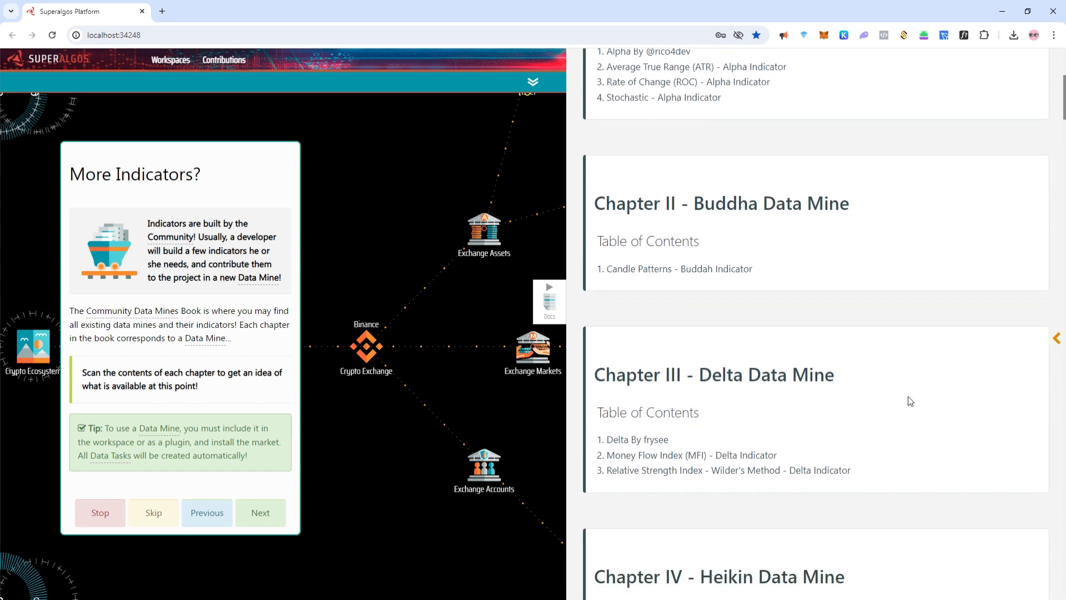
{"action": "scroll", "coordinate": [910, 400], "scroll_direction": "down", "scroll_amount": 4}
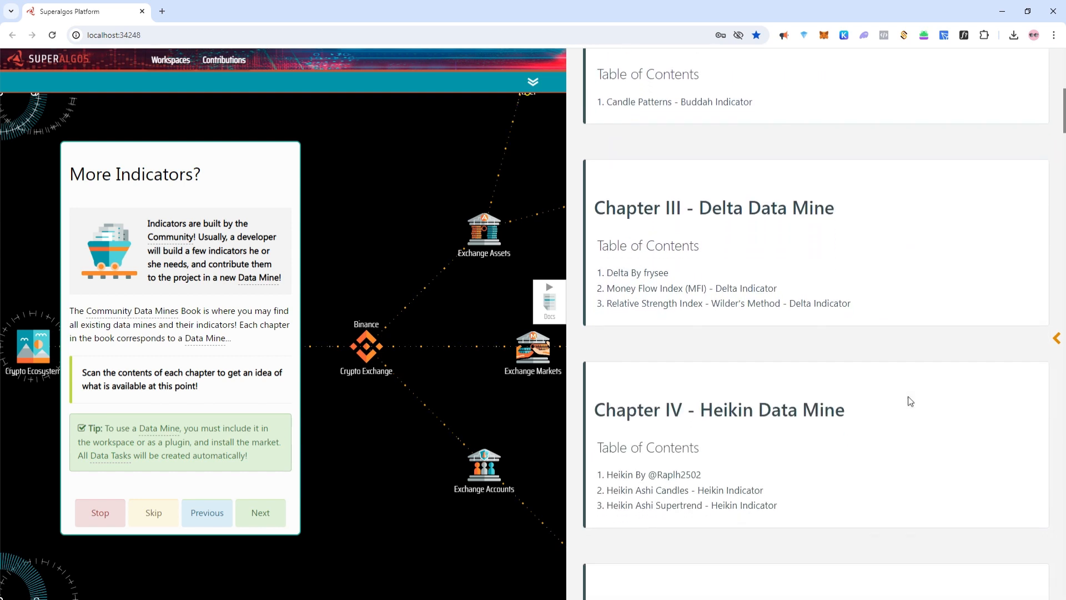
{"action": "scroll", "coordinate": [910, 401], "scroll_direction": "down", "scroll_amount": 2}
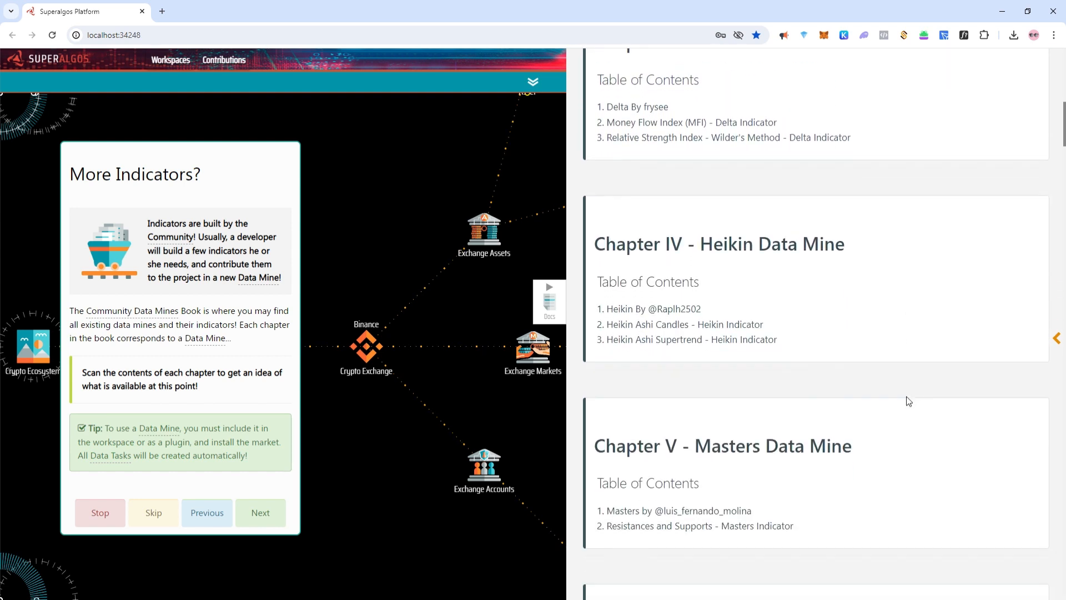
{"action": "scroll", "coordinate": [909, 401], "scroll_direction": "down", "scroll_amount": 2}
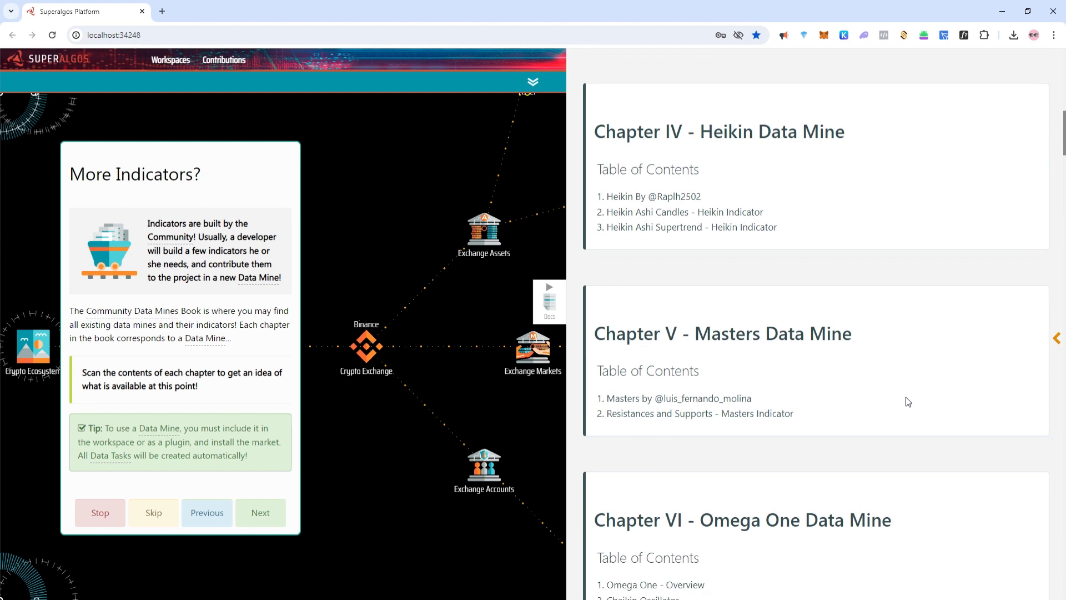
{"action": "scroll", "coordinate": [908, 401], "scroll_direction": "down", "scroll_amount": 3}
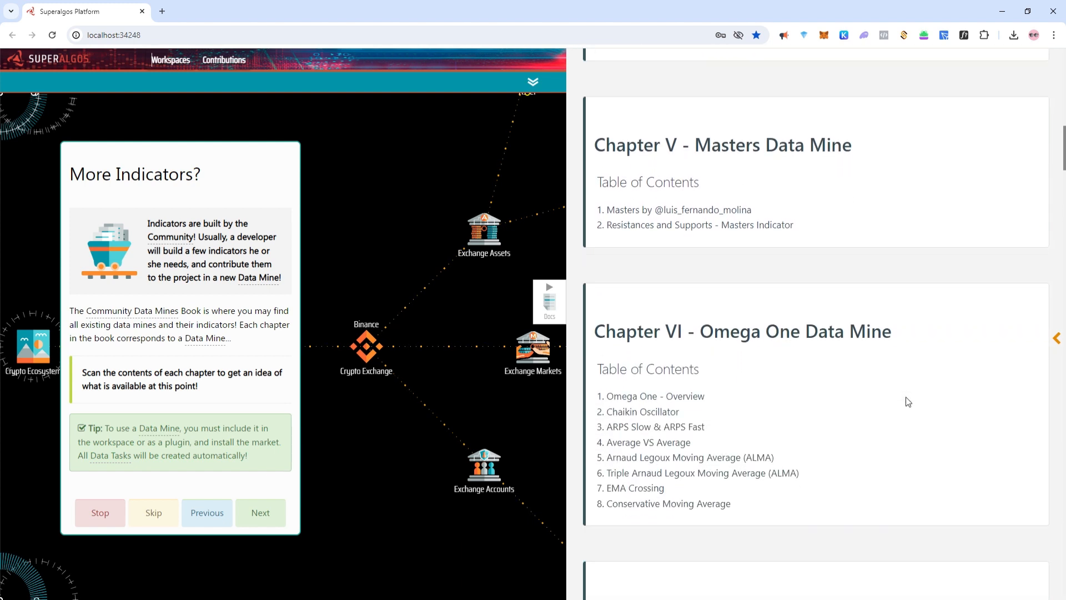
{"action": "scroll", "coordinate": [908, 401], "scroll_direction": "down", "scroll_amount": 4}
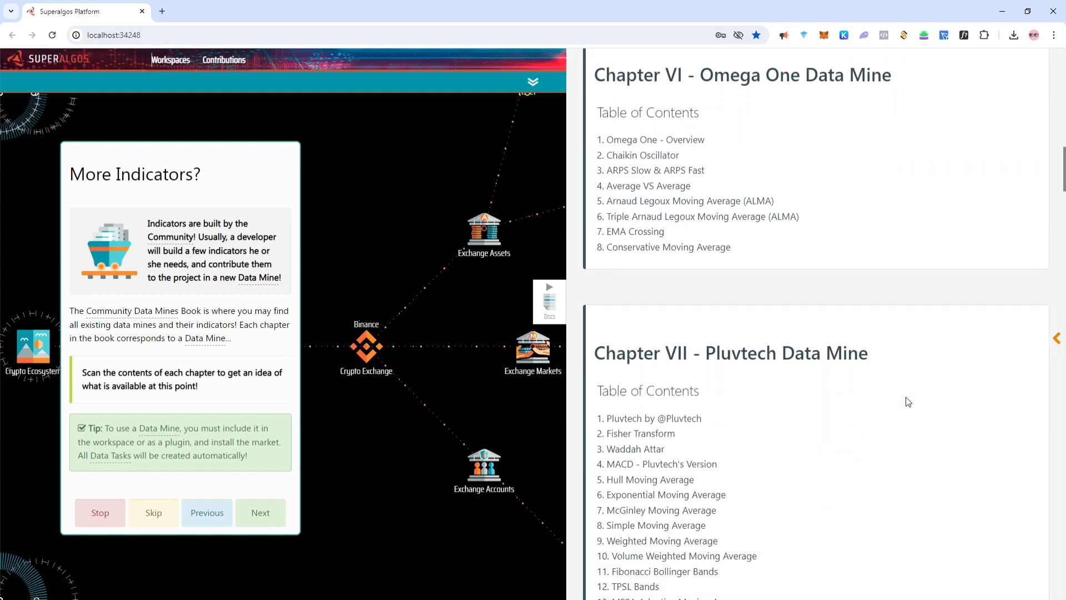
{"action": "scroll", "coordinate": [908, 401], "scroll_direction": "down", "scroll_amount": 4}
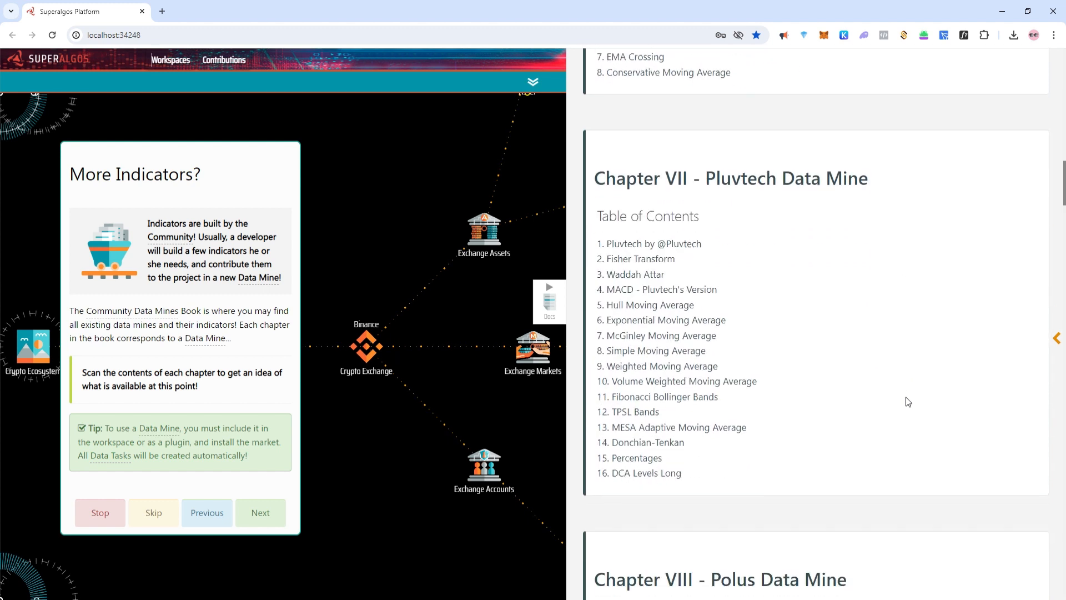
{"action": "scroll", "coordinate": [908, 401], "scroll_direction": "down", "scroll_amount": 3}
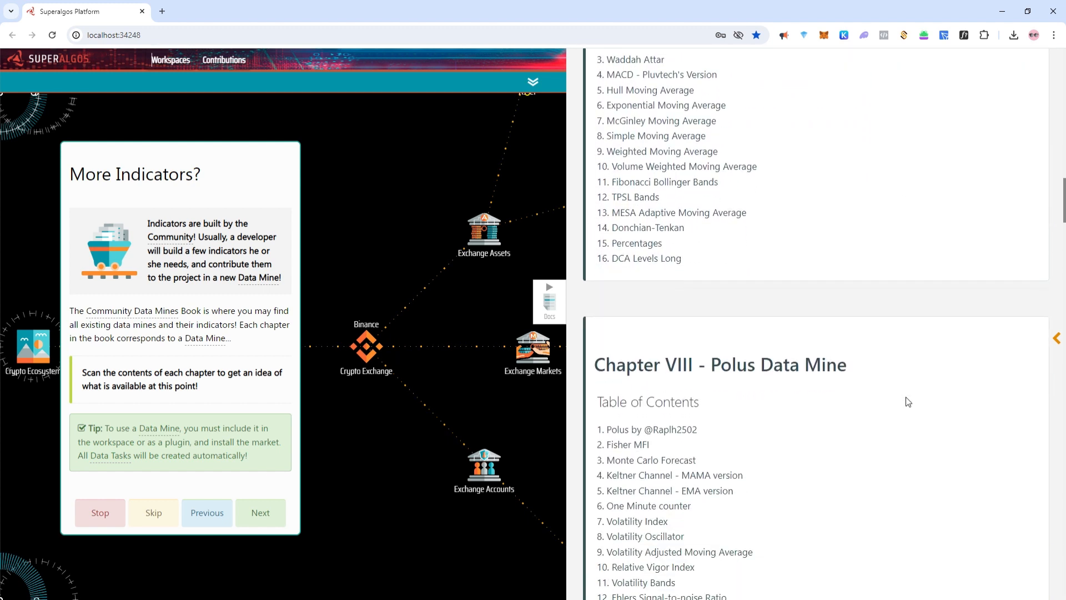
{"action": "scroll", "coordinate": [908, 401], "scroll_direction": "down", "scroll_amount": 4}
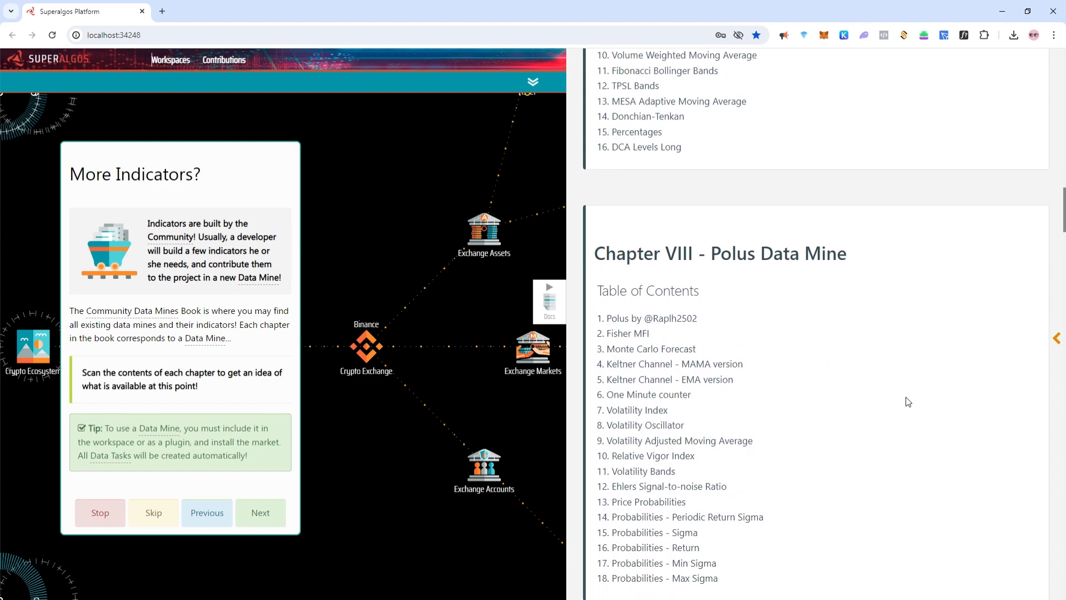
{"action": "scroll", "coordinate": [908, 401], "scroll_direction": "down", "scroll_amount": 5}
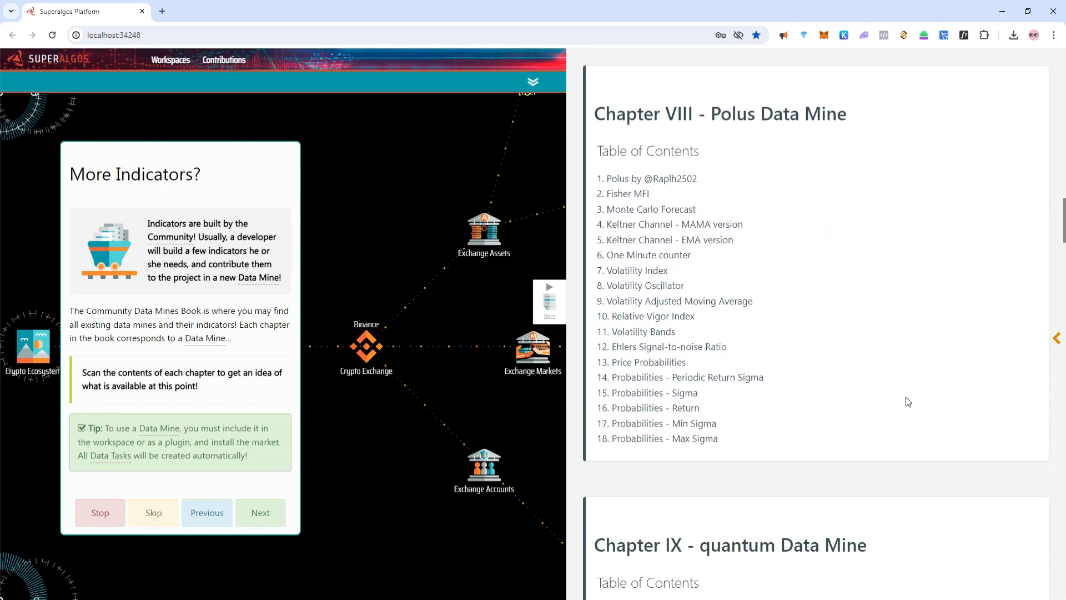
{"action": "scroll", "coordinate": [908, 401], "scroll_direction": "down", "scroll_amount": 6}
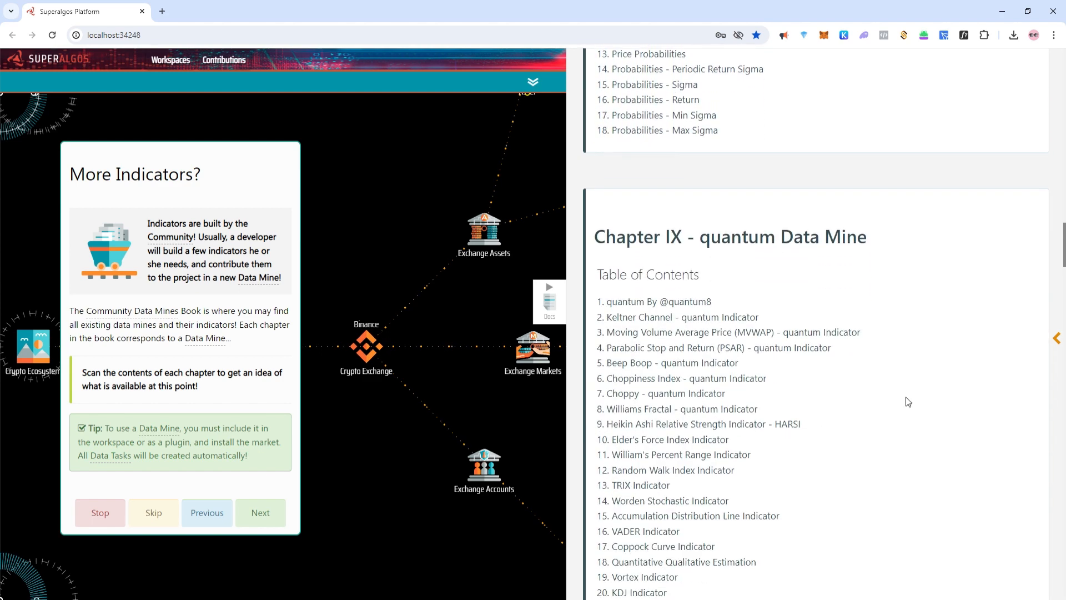
{"action": "scroll", "coordinate": [908, 401], "scroll_direction": "down", "scroll_amount": 7}
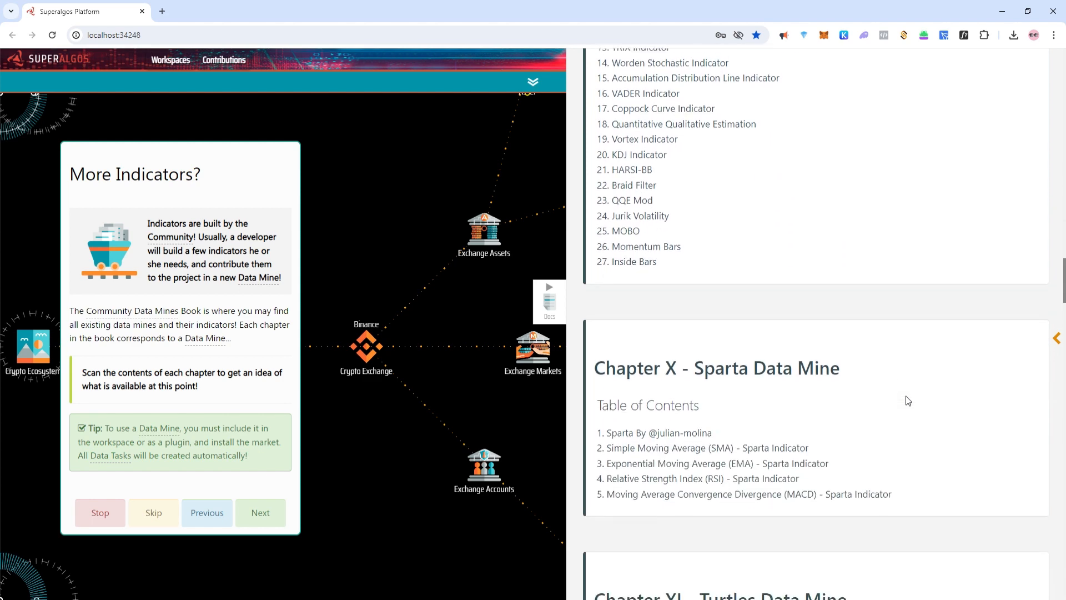
{"action": "scroll", "coordinate": [906, 400], "scroll_direction": "down", "scroll_amount": 4}
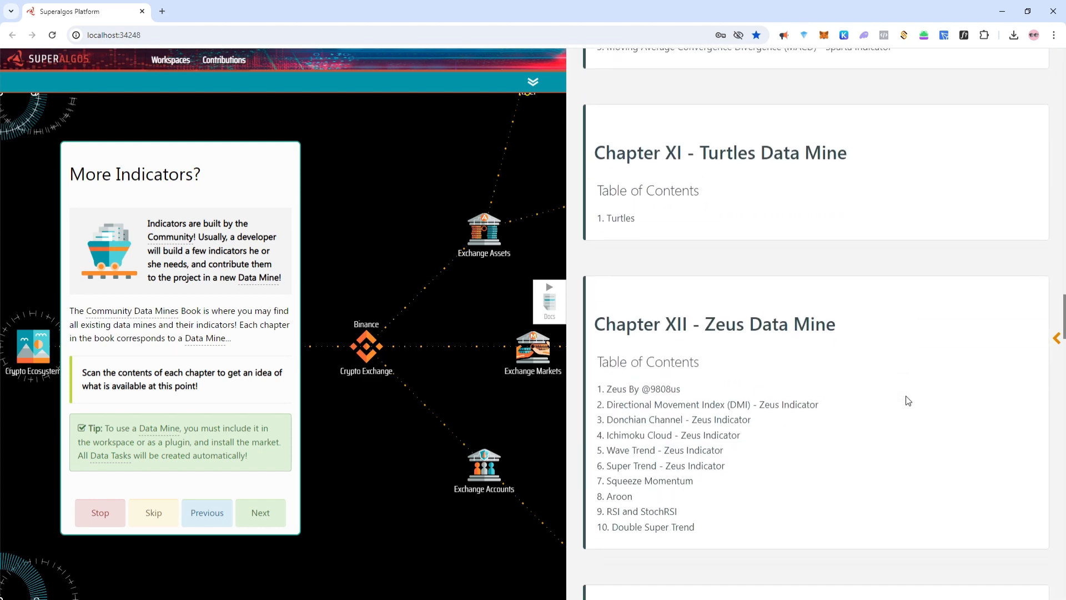
{"action": "scroll", "coordinate": [787, 453], "scroll_direction": "down", "scroll_amount": 3}
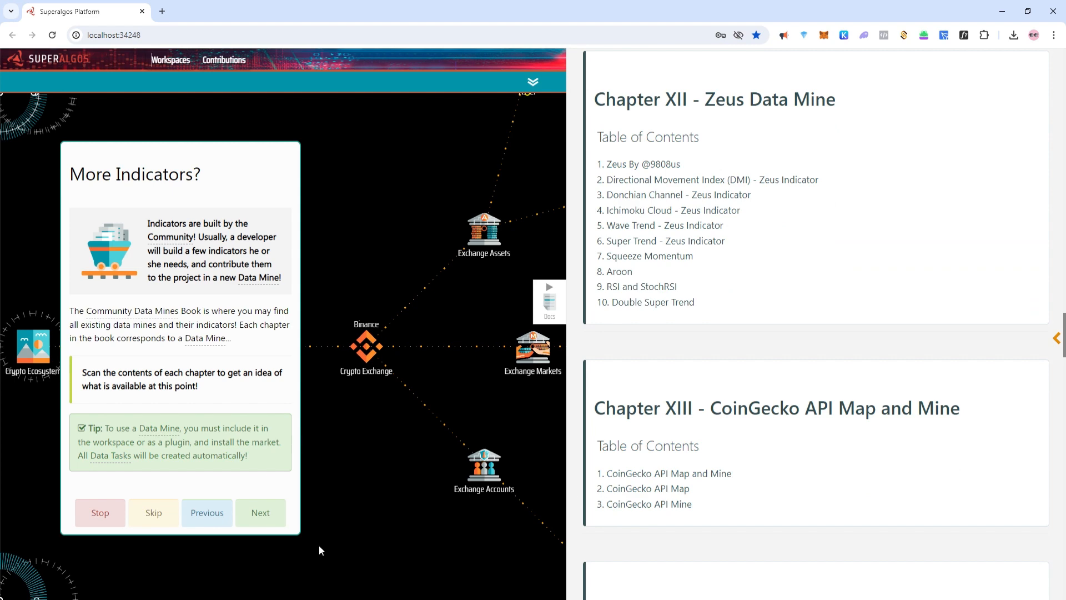
- Advance through the Lost? Get an API Map! lesson to How About Strategies? and bring up the Lightning Strike trading system's structure
{"action": "left_click", "coordinate": [270, 527]}
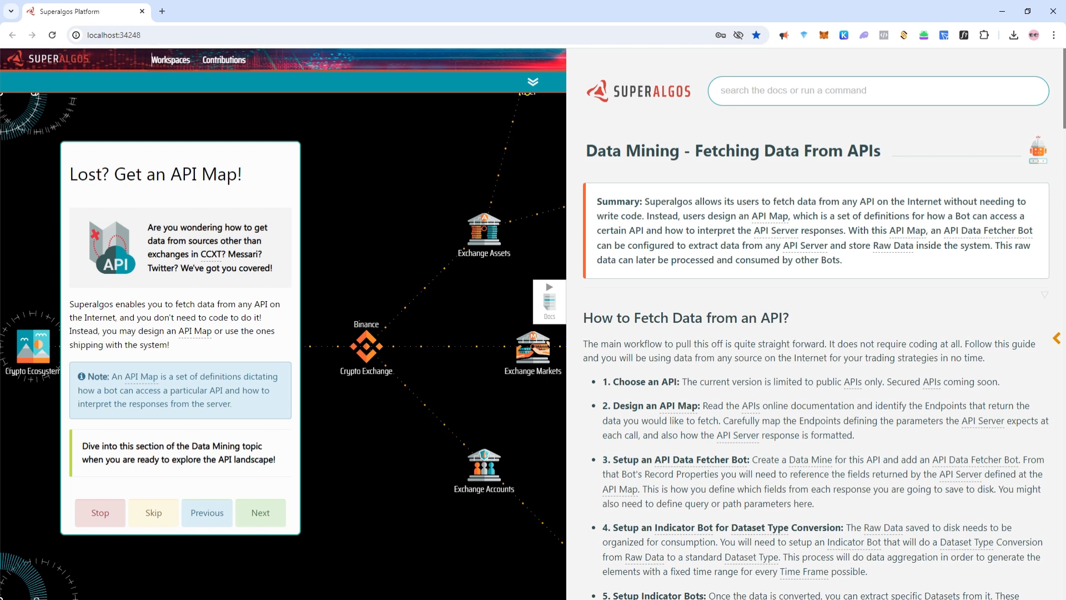
{"action": "left_click", "coordinate": [192, 525]}
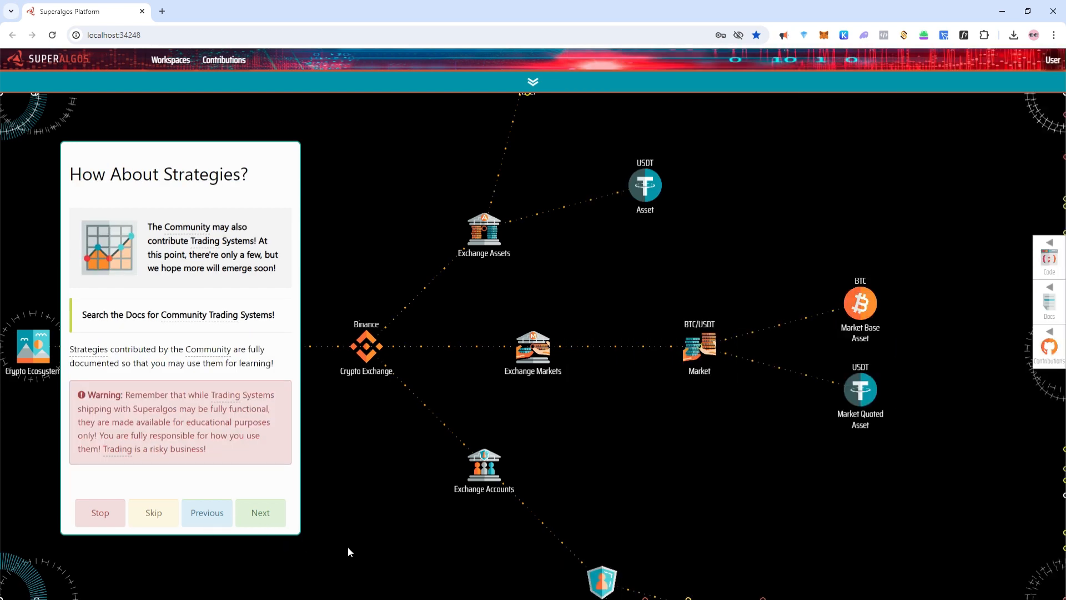
{"action": "scroll", "coordinate": [381, 492], "scroll_direction": "down", "scroll_amount": 2}
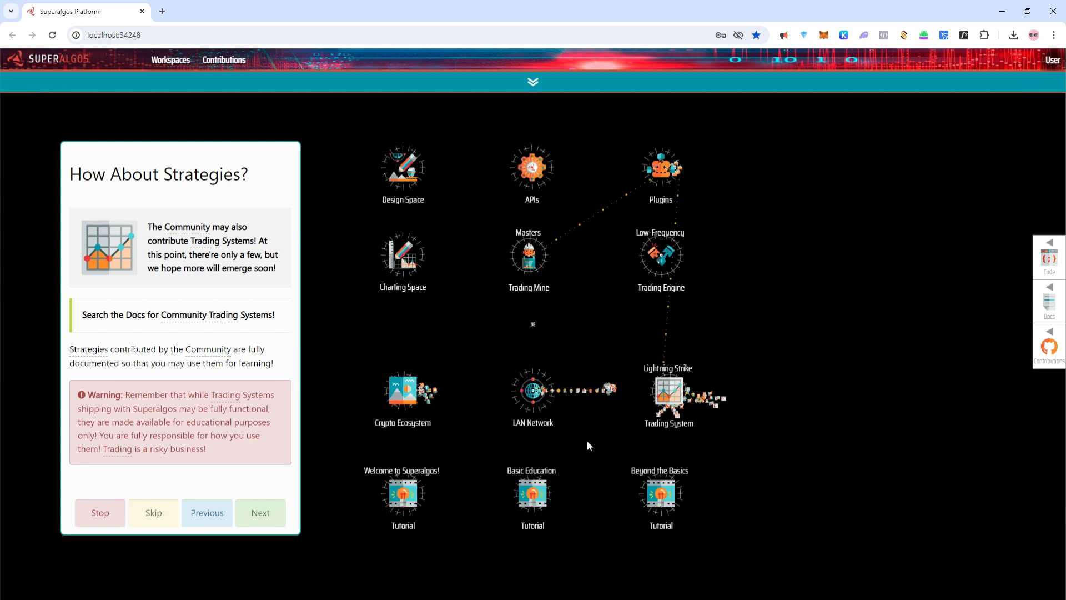
{"action": "left_click", "coordinate": [673, 406]}
{"action": "left_click_drag", "start_coordinate": [558, 441], "coordinate": [609, 458]}
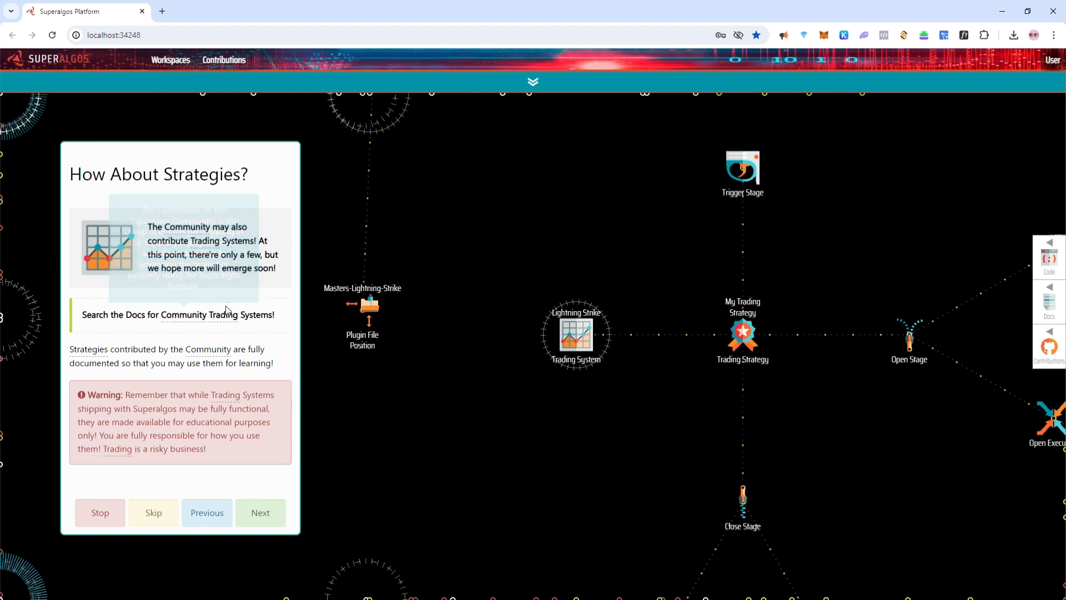
- Search the Docs for "Community Trading Systems", reusing the wording from the lesson text
{"action": "left_click_drag", "start_coordinate": [161, 315], "coordinate": [268, 319]}
{"action": "key", "text": "ctrl+c"}
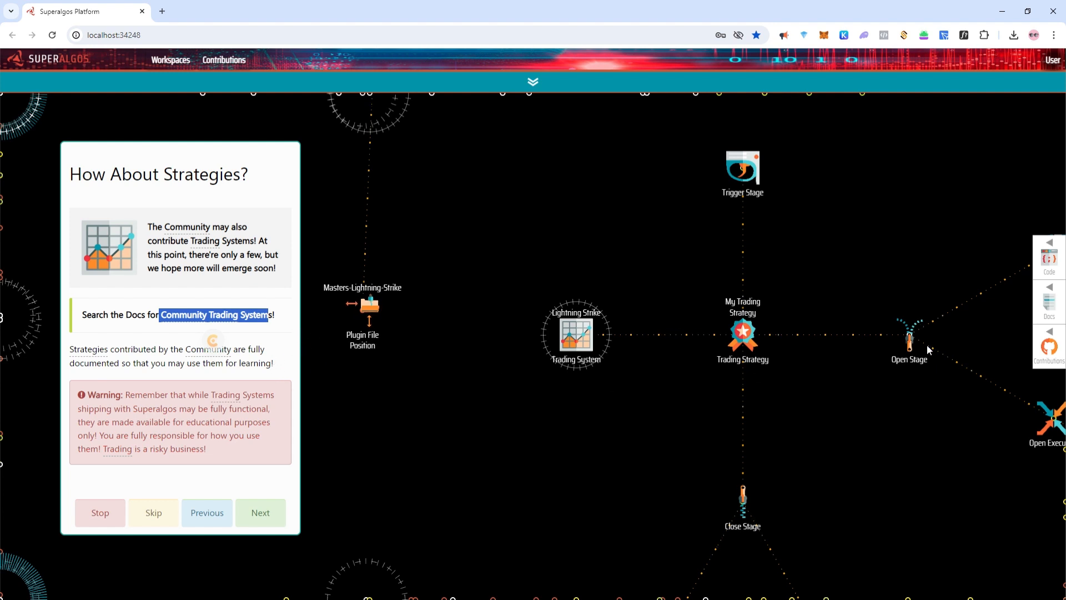
{"action": "left_click", "coordinate": [1049, 303]}
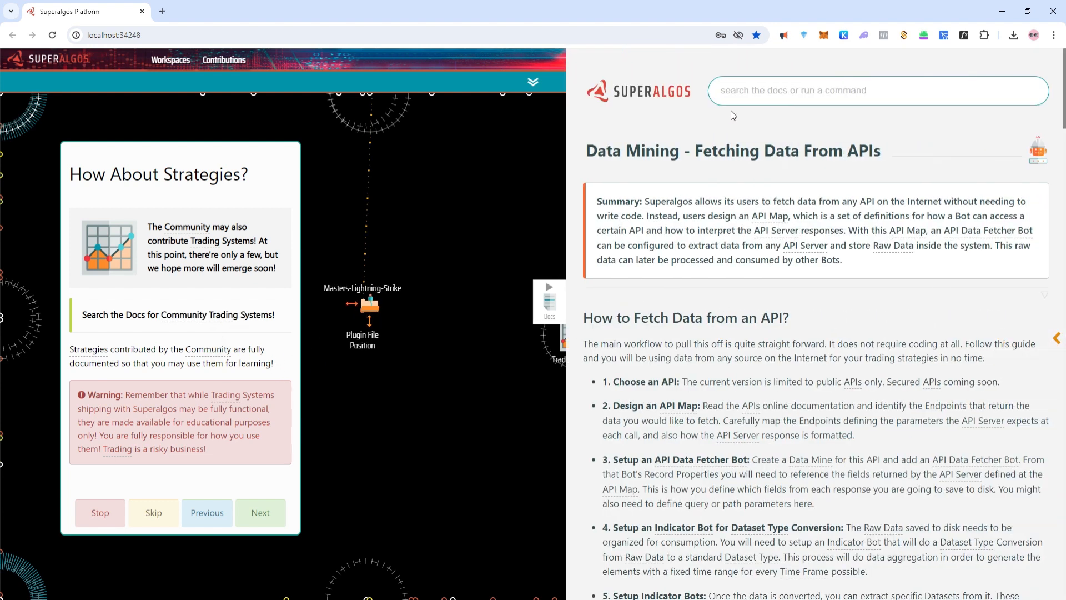
{"action": "left_click", "coordinate": [749, 102]}
{"action": "key", "text": "ctrl+v"}
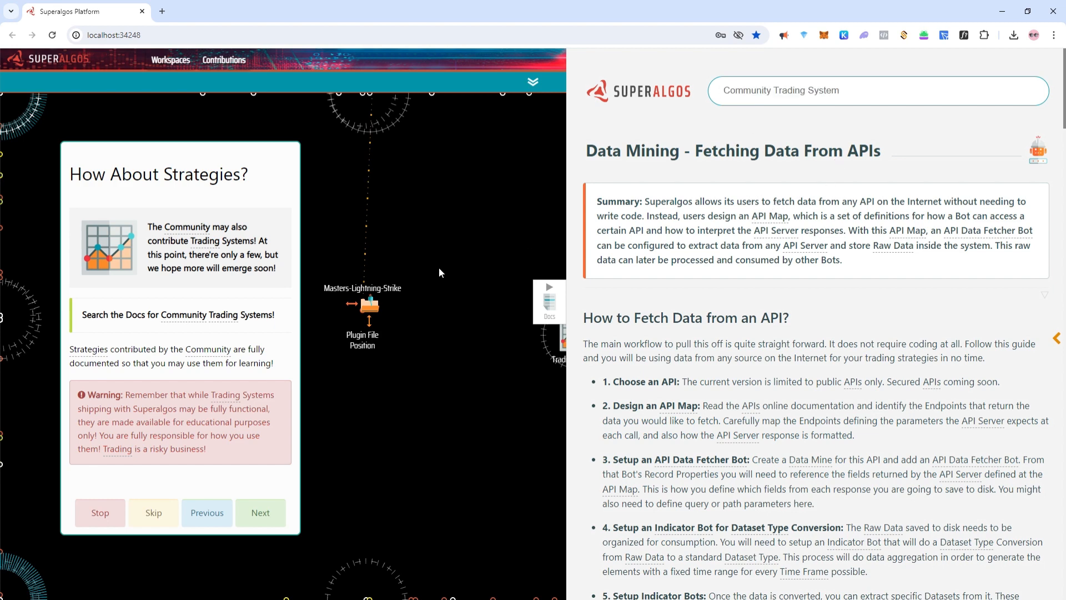
{"action": "type", "text": "s"}
{"action": "key", "text": "Return"}
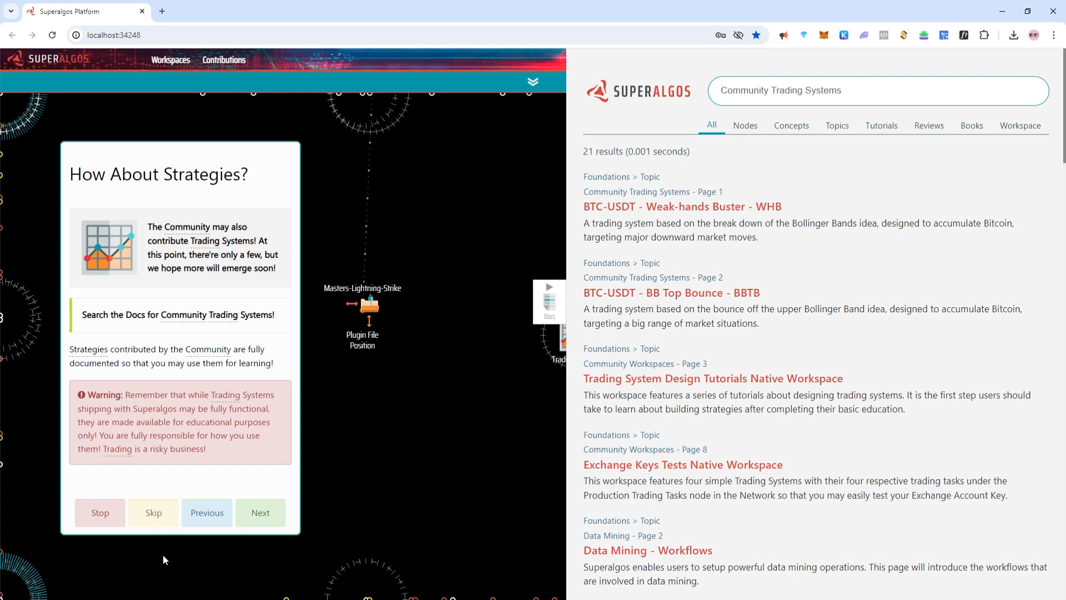
- Advance from the strategies lesson through Help Us With a Star! to the Your Graduation lesson
{"action": "left_click", "coordinate": [259, 516]}
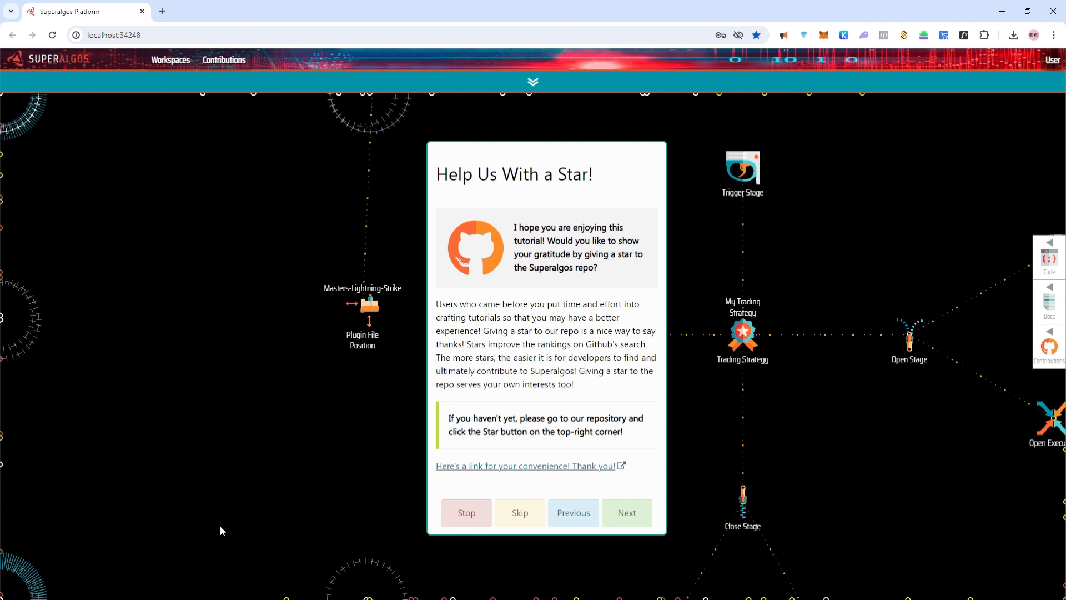
{"action": "left_click", "coordinate": [633, 514]}
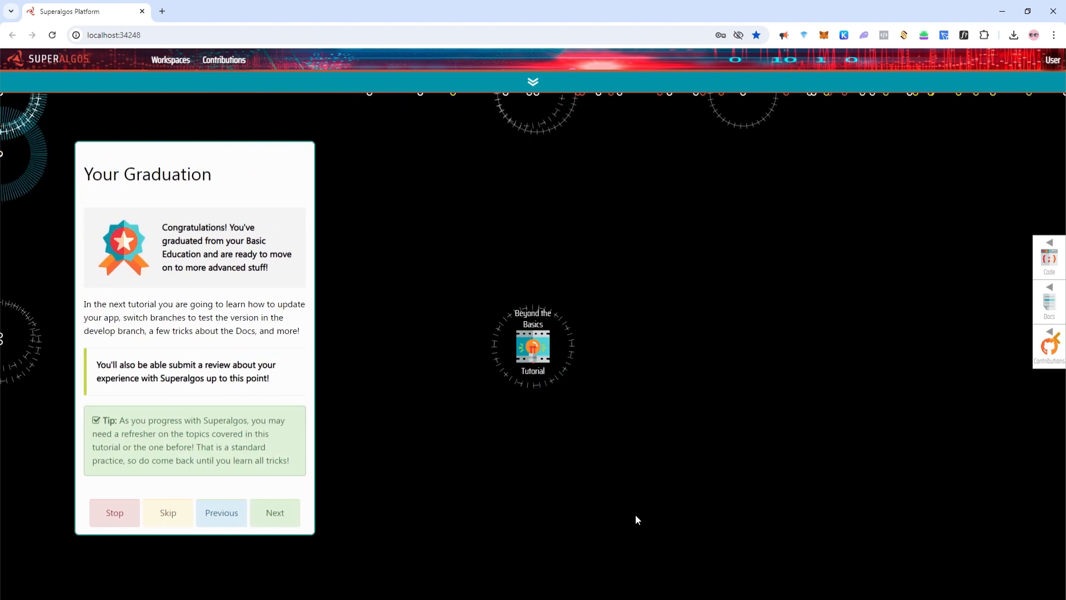